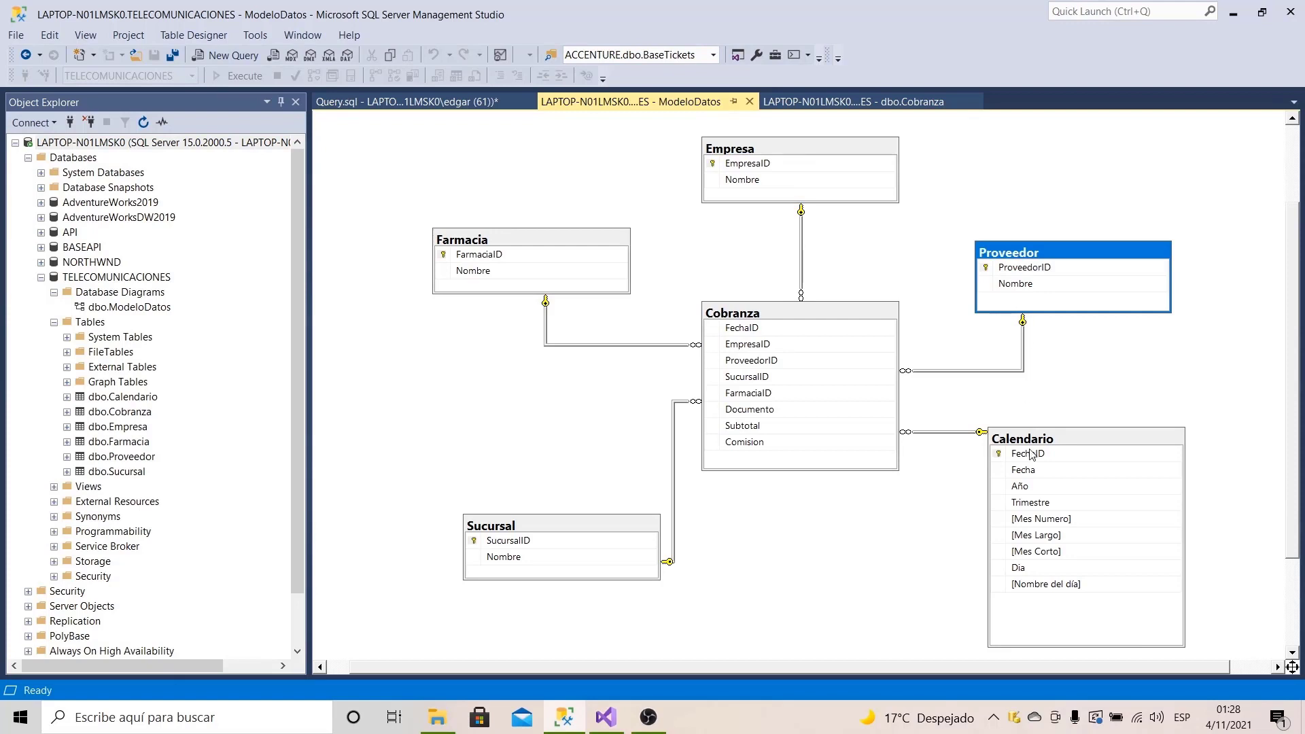
Step: Inspect the Calendario, Sucursal and Farmacia tables in the ModeloDatos diagram
click(1029, 451)
click(535, 522)
click(500, 246)
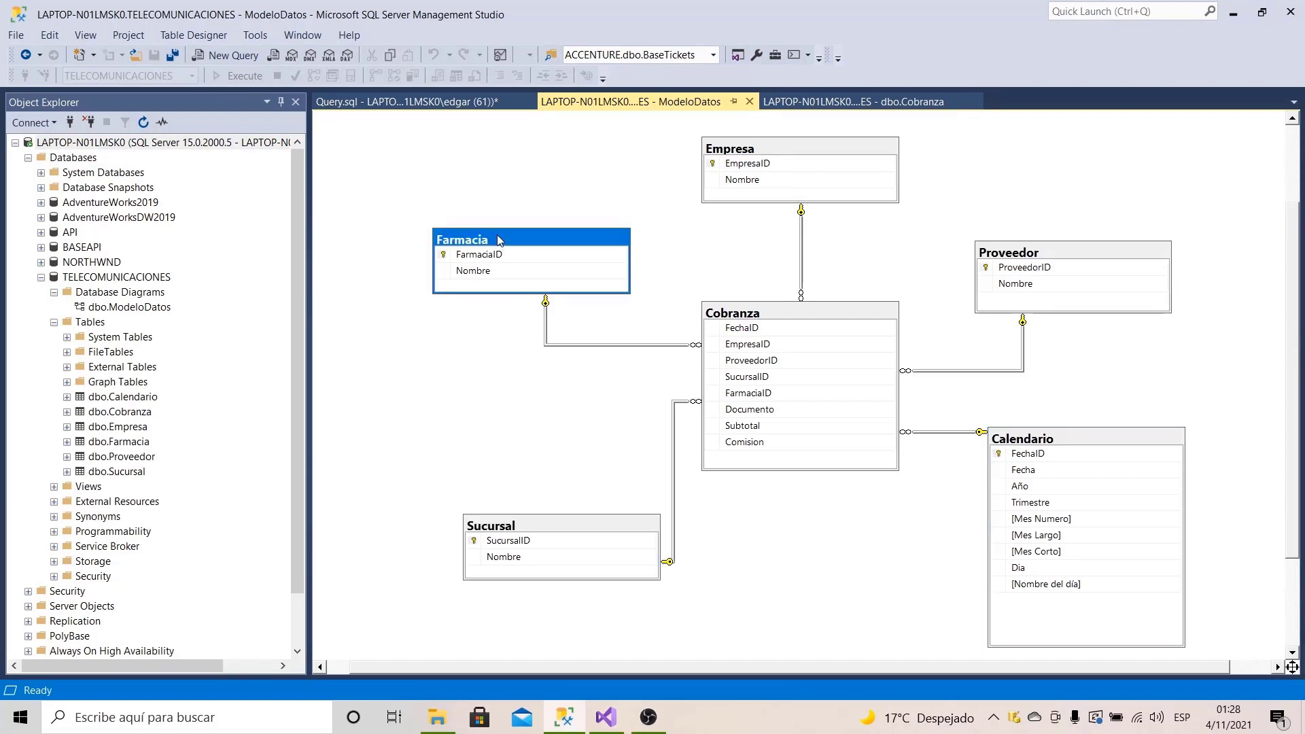
Step: Run the TOP(100) Cobranza query ordered by FechaID descending, followed by the Cobranza query filtered on FechaID = 20210621
click(416, 108)
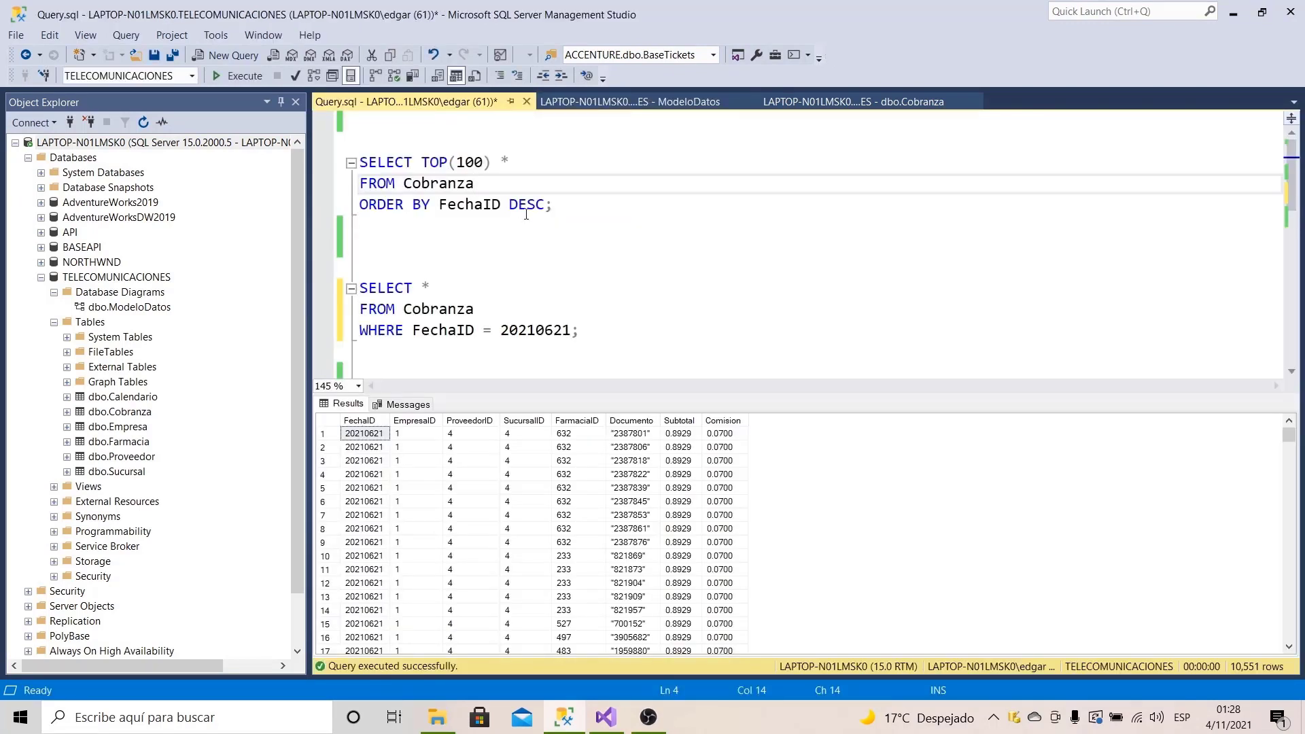
drag(615, 215, 360, 162)
click(242, 73)
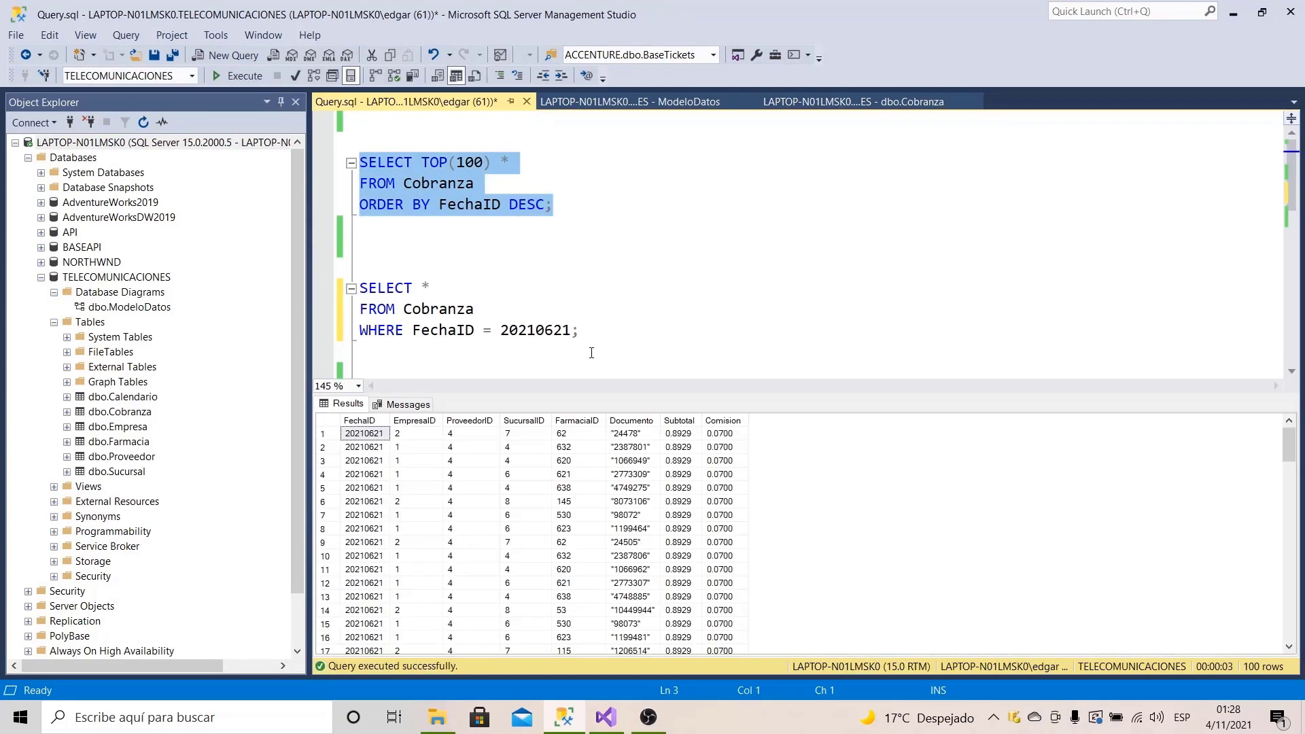
drag(593, 340, 359, 287)
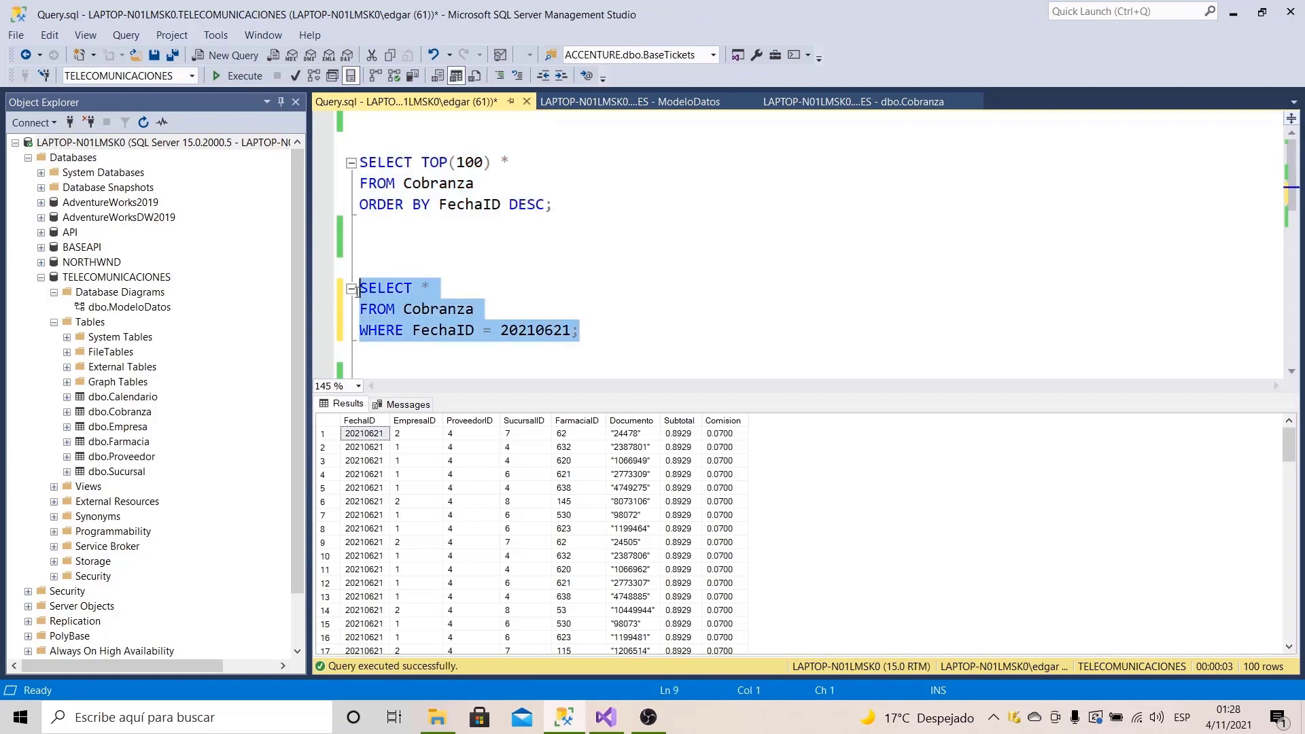
click(233, 77)
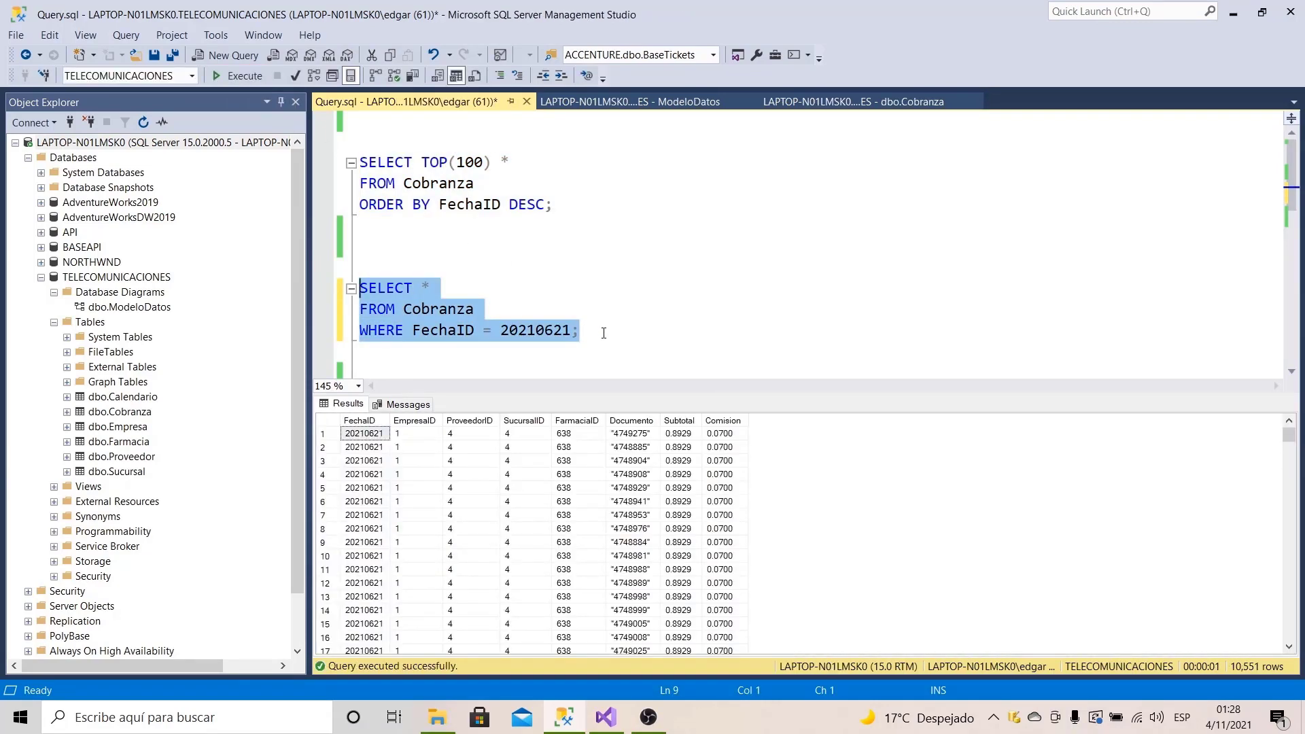
Step: Review the data types of the FechaID, EmpresaID and ProveedorID columns in the Cobranza table design
click(818, 110)
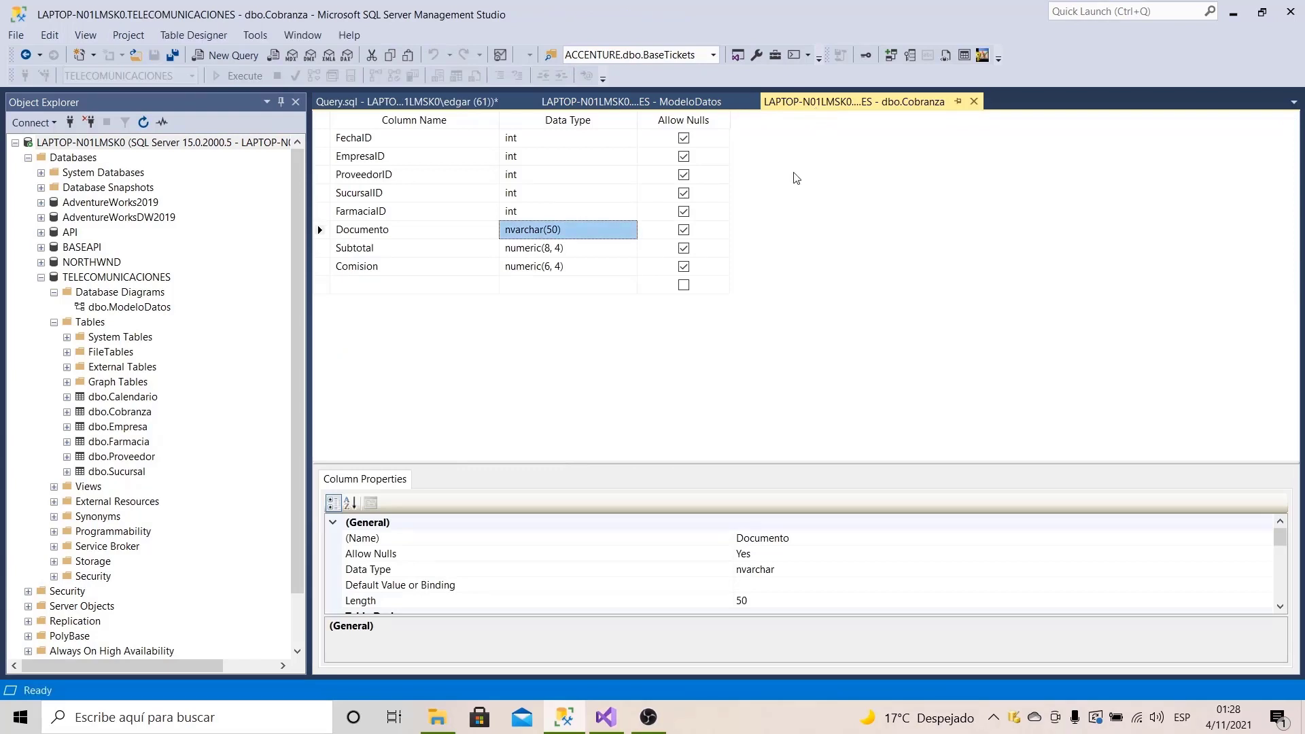
click(351, 138)
click(536, 140)
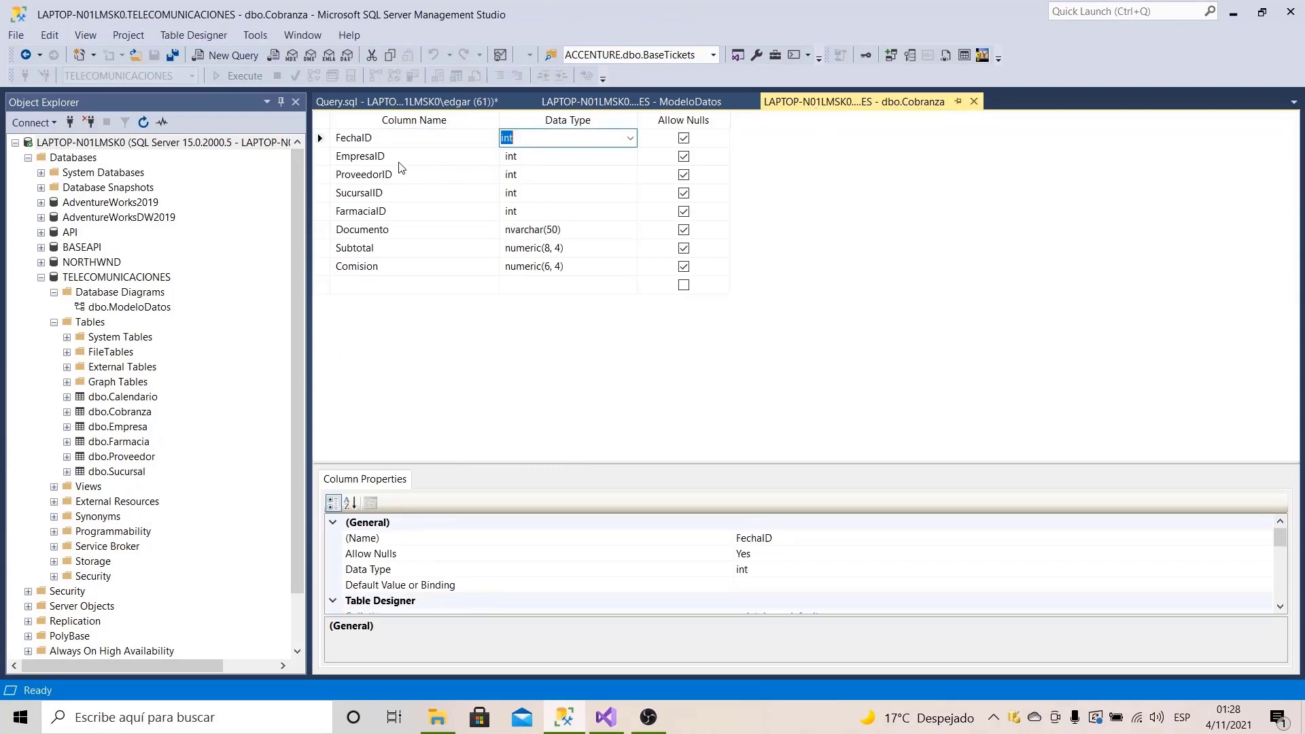
click(468, 166)
click(526, 166)
click(453, 176)
click(530, 177)
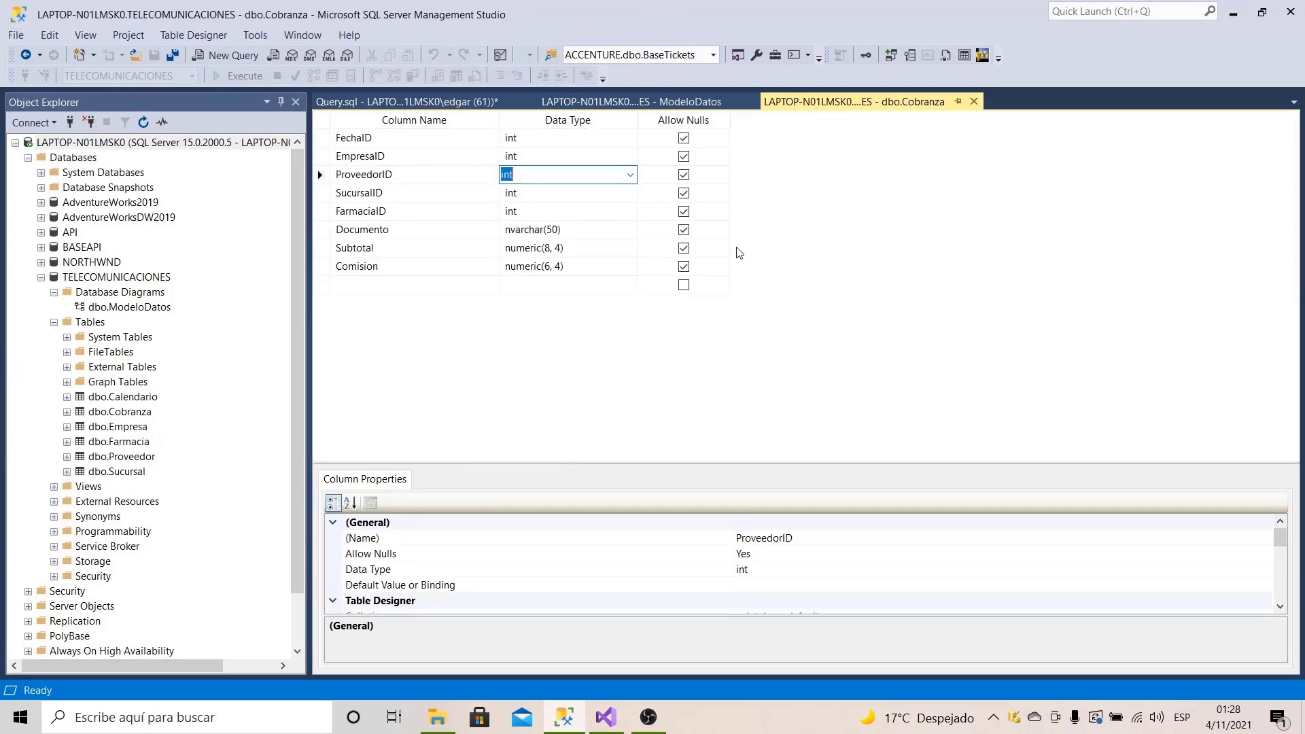
click(804, 331)
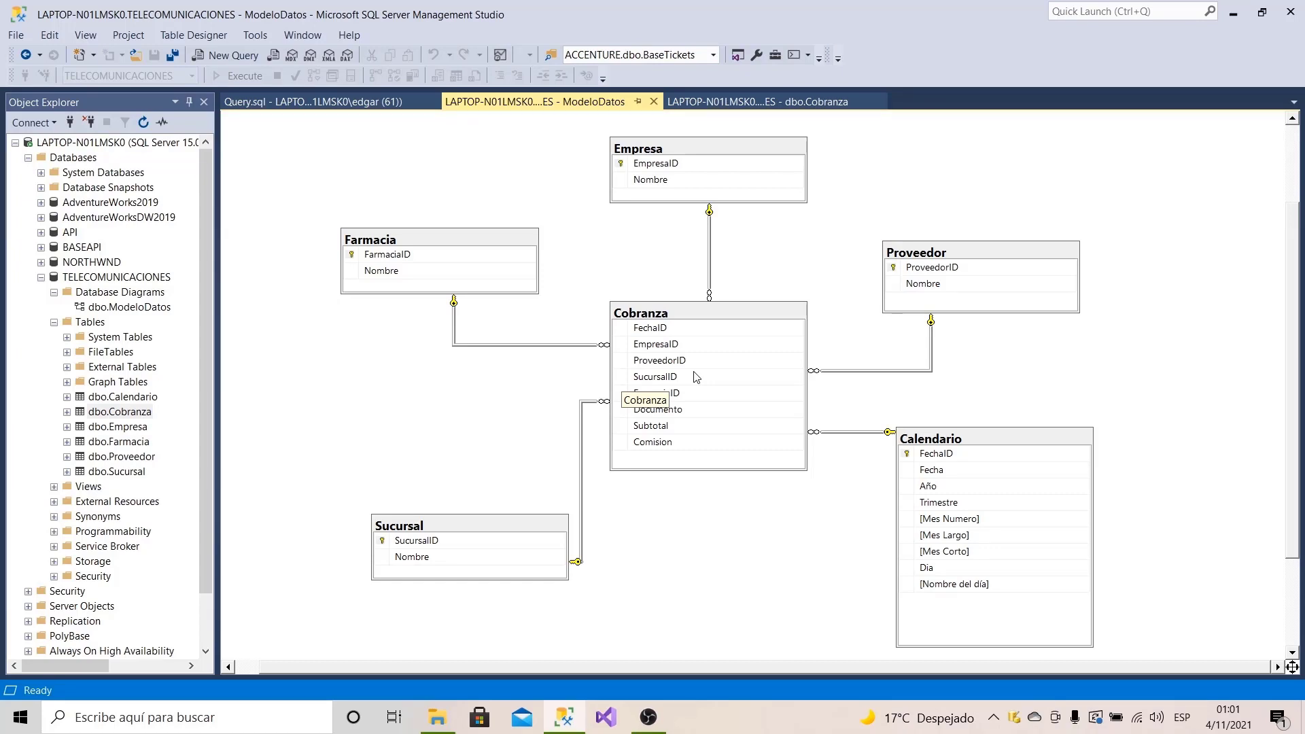
Step: Run the TOP(100) Cobranza query again and compare its results with the column data types in the Cobranza table design
click(295, 102)
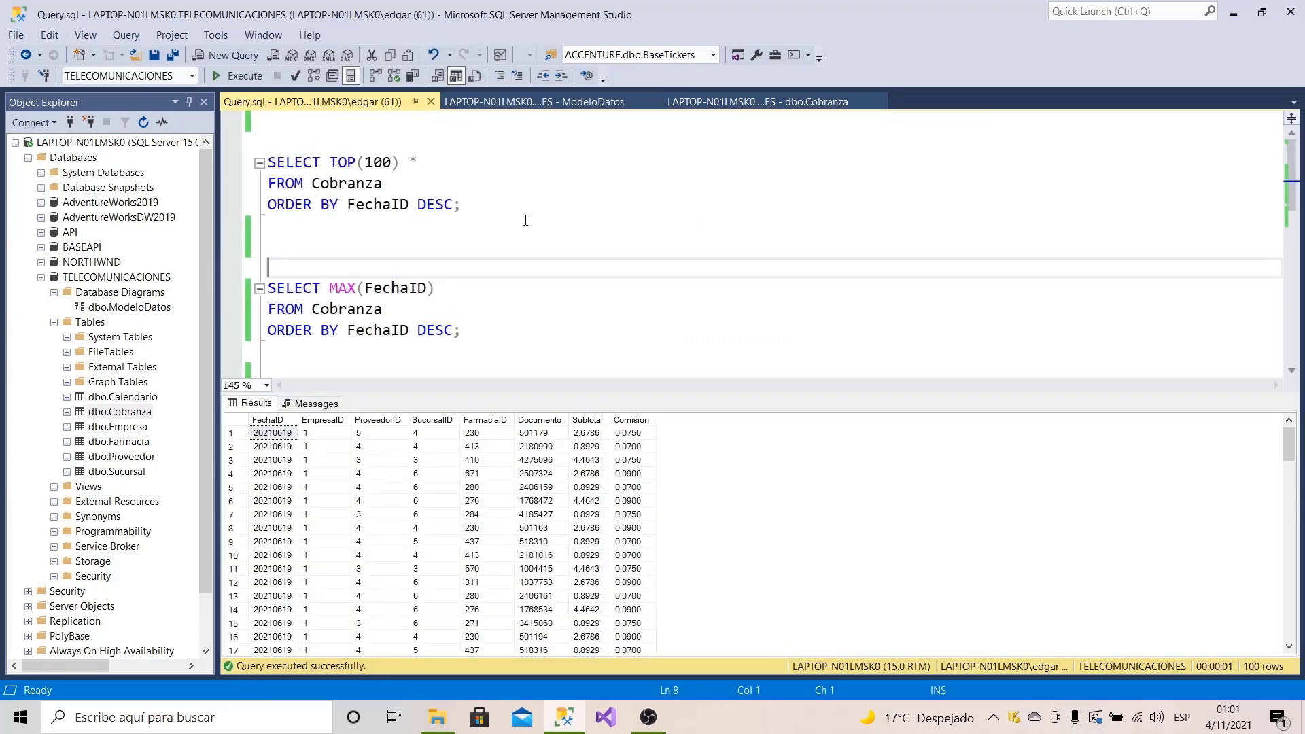
drag(469, 205, 268, 162)
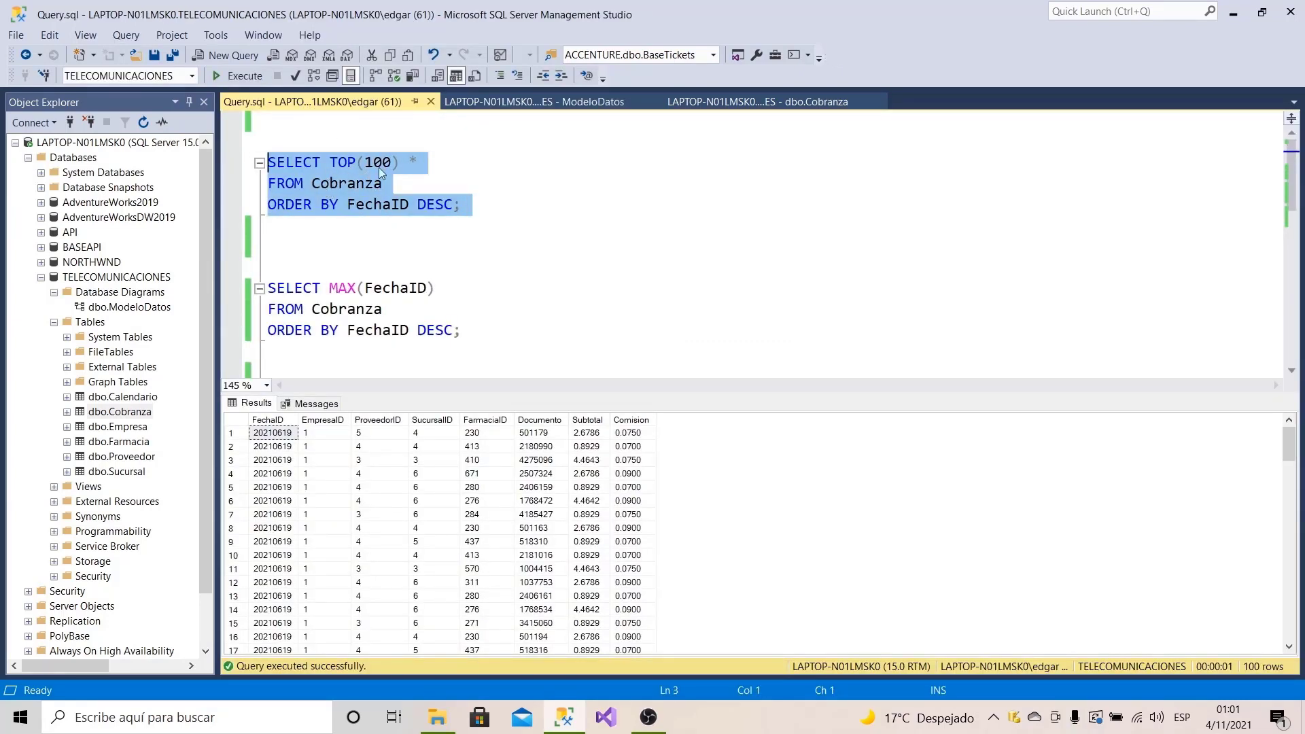
click(230, 77)
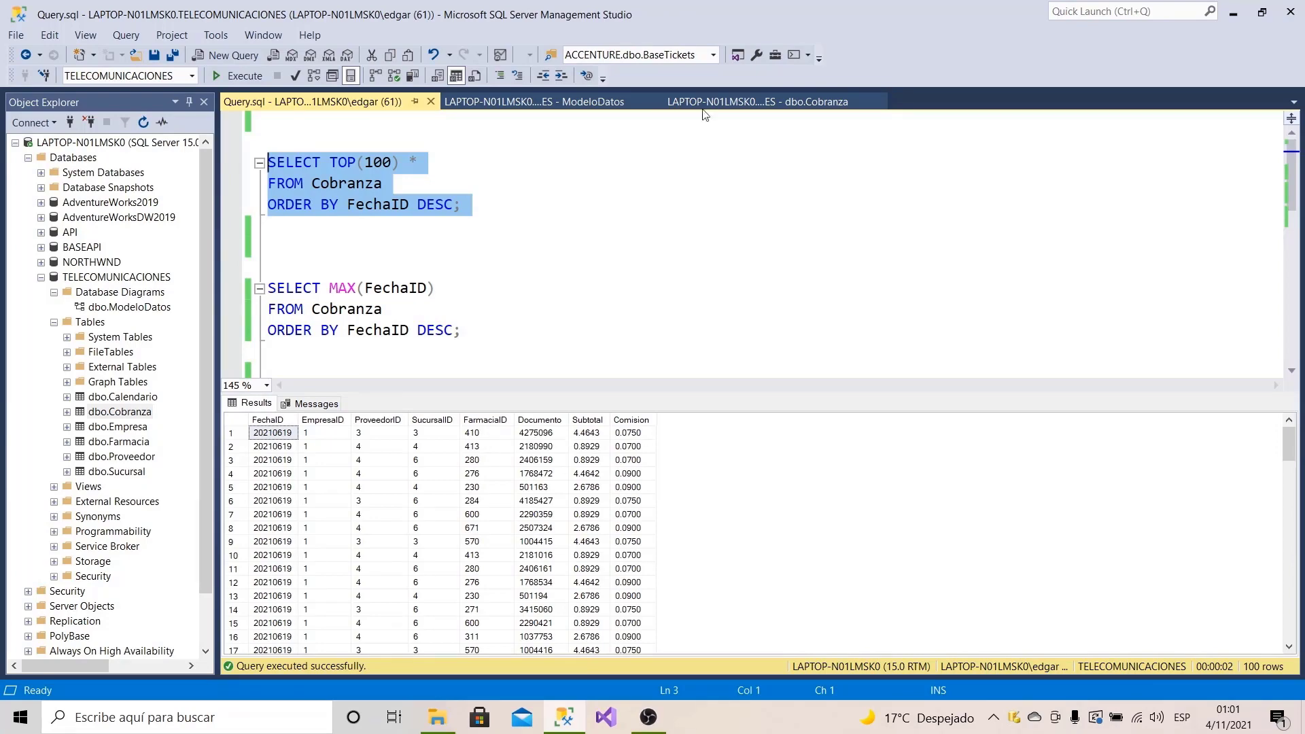
click(758, 101)
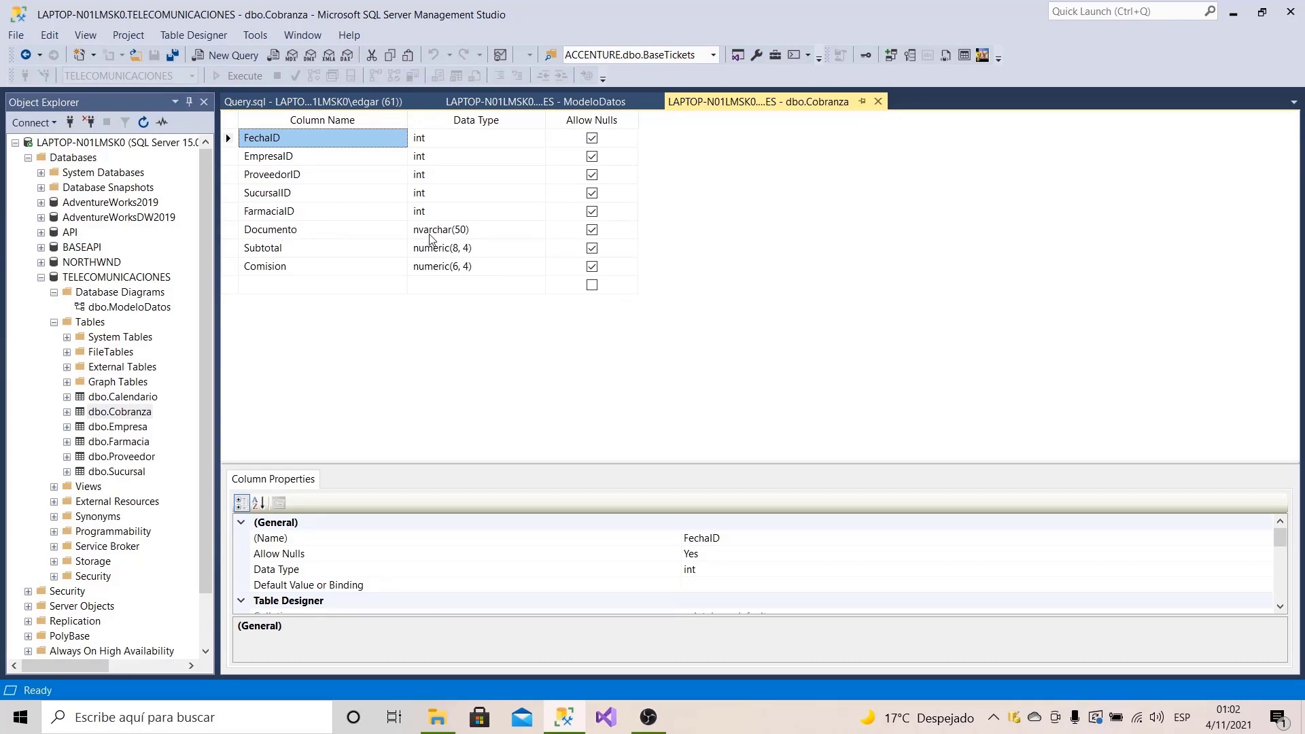
click(320, 101)
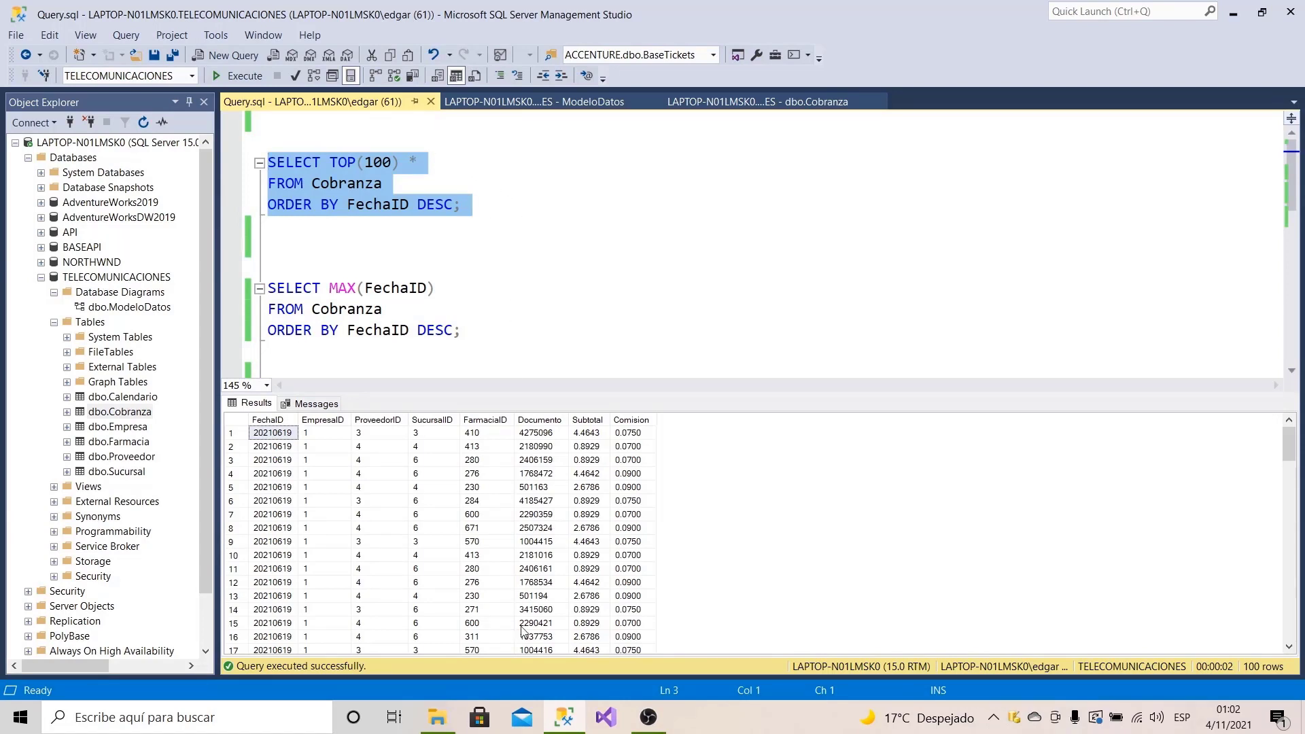
Step: Open Cobranza.csv in Excel from the DATA folder of the desktop's IMPORTAR SQL SERVER folder, examine its columns and rows, and close it
click(1234, 15)
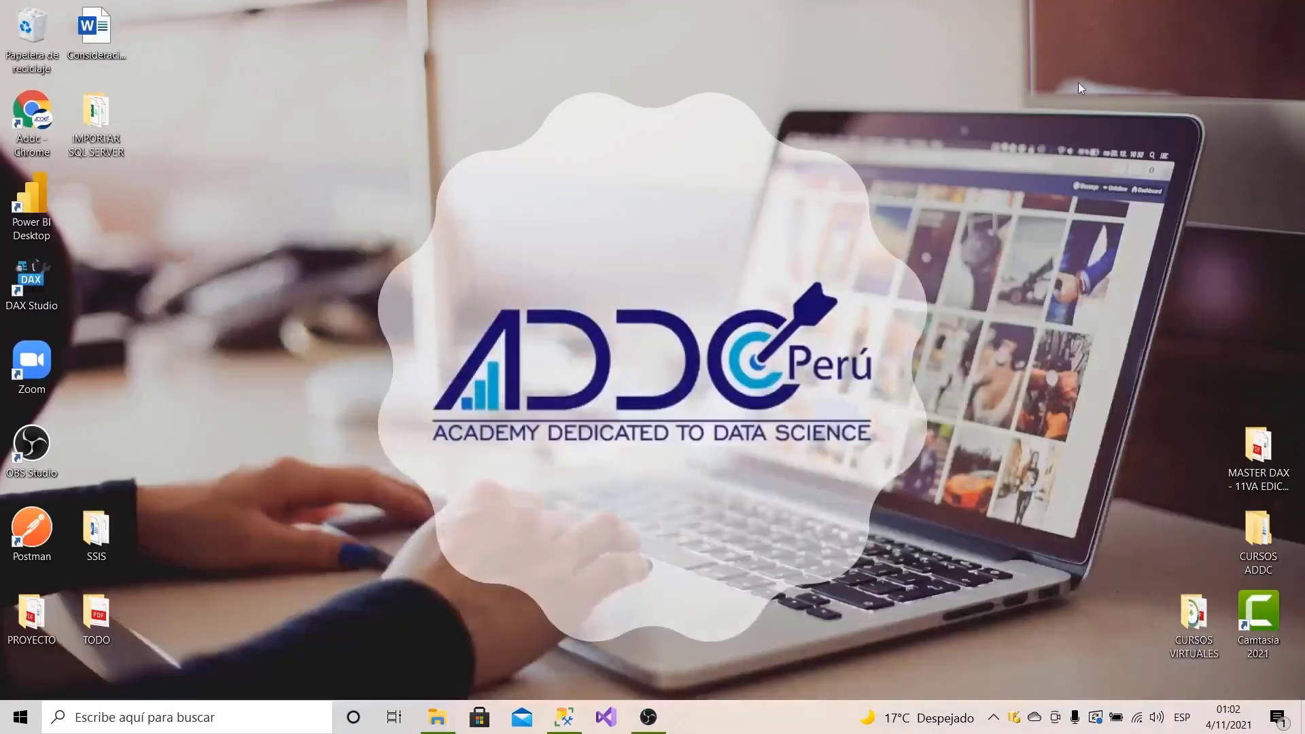
double_click(95, 123)
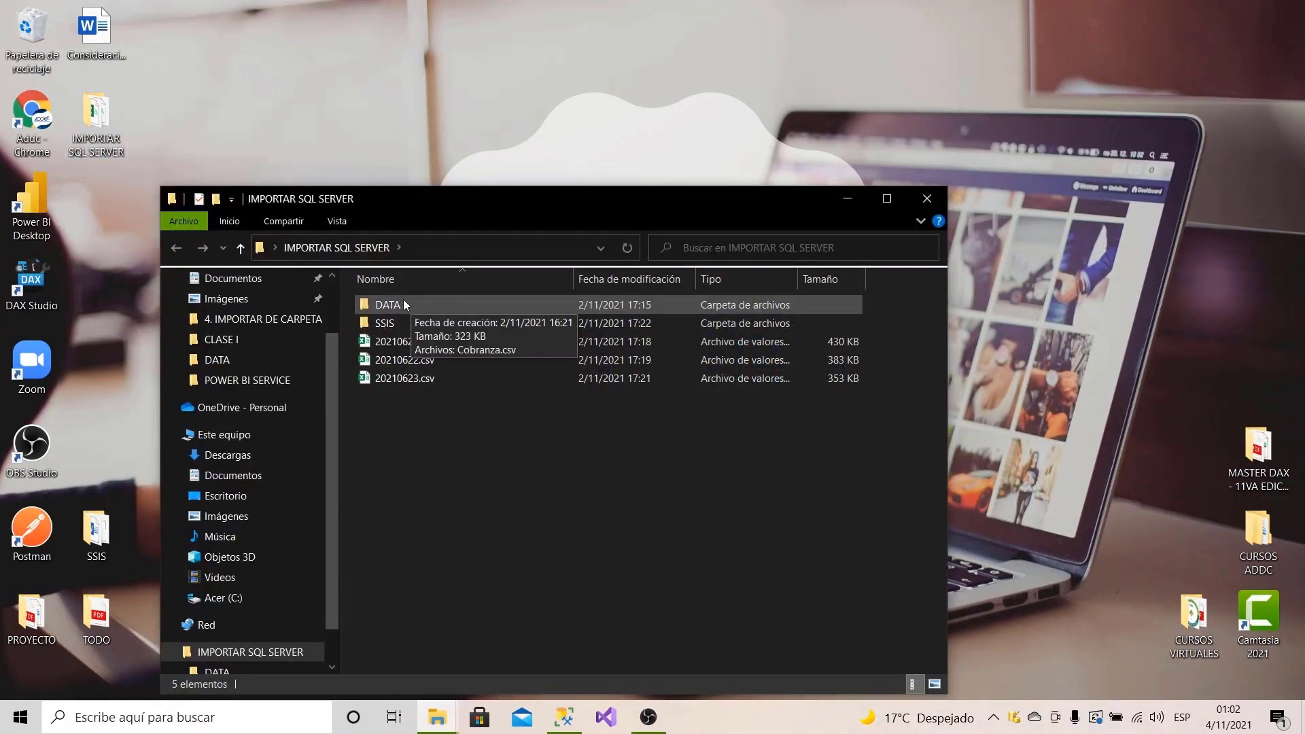
drag(434, 201, 471, 138)
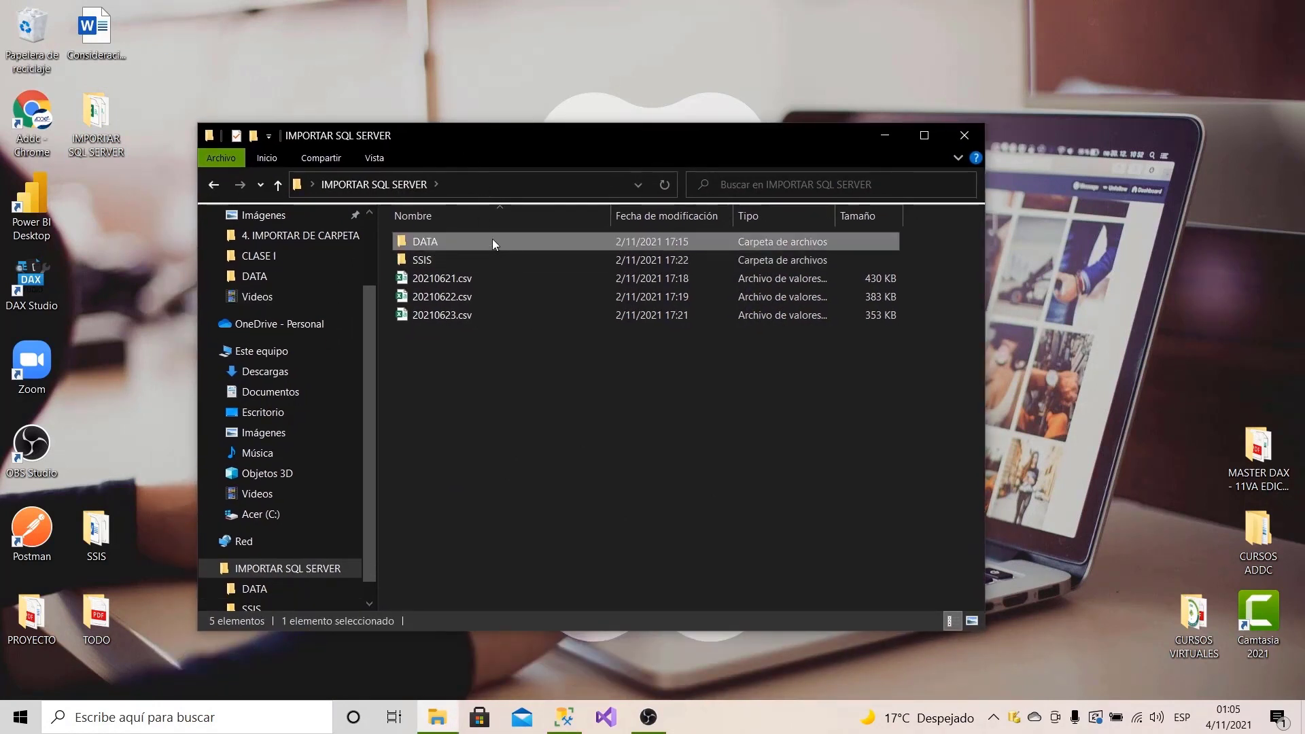
double_click(492, 241)
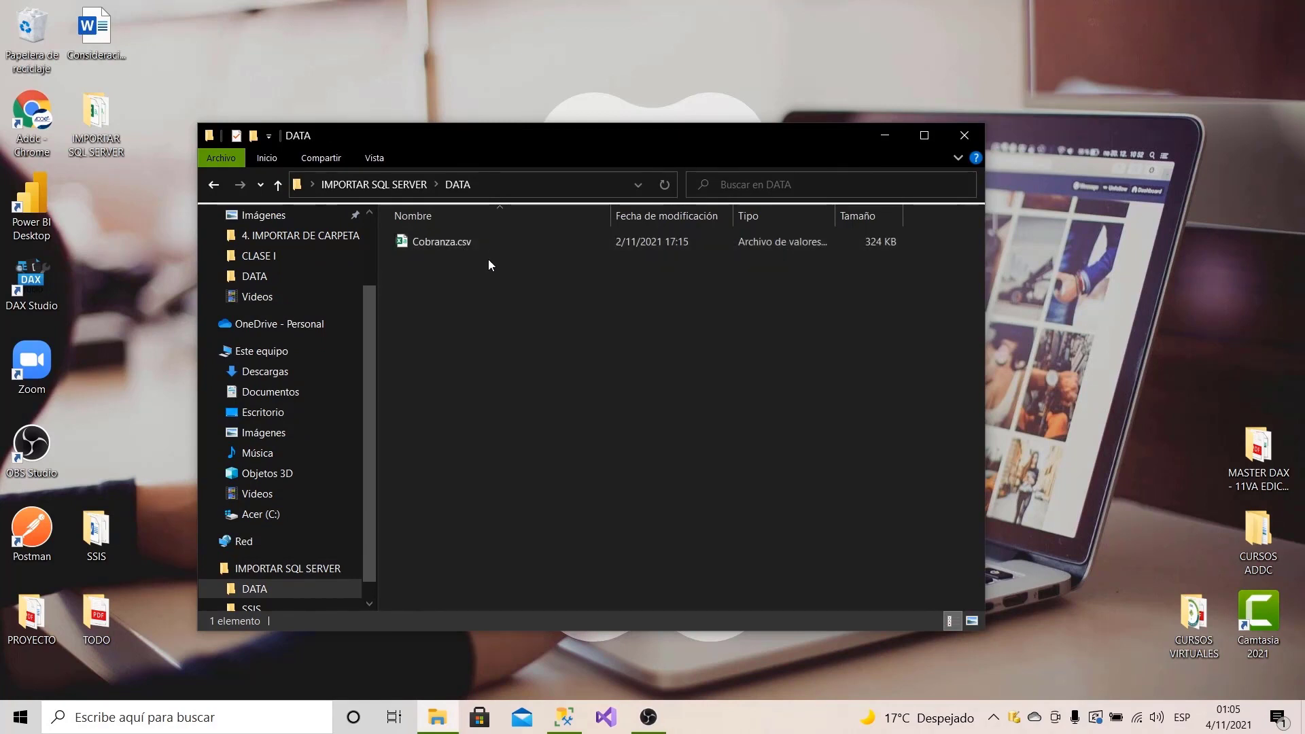
double_click(452, 247)
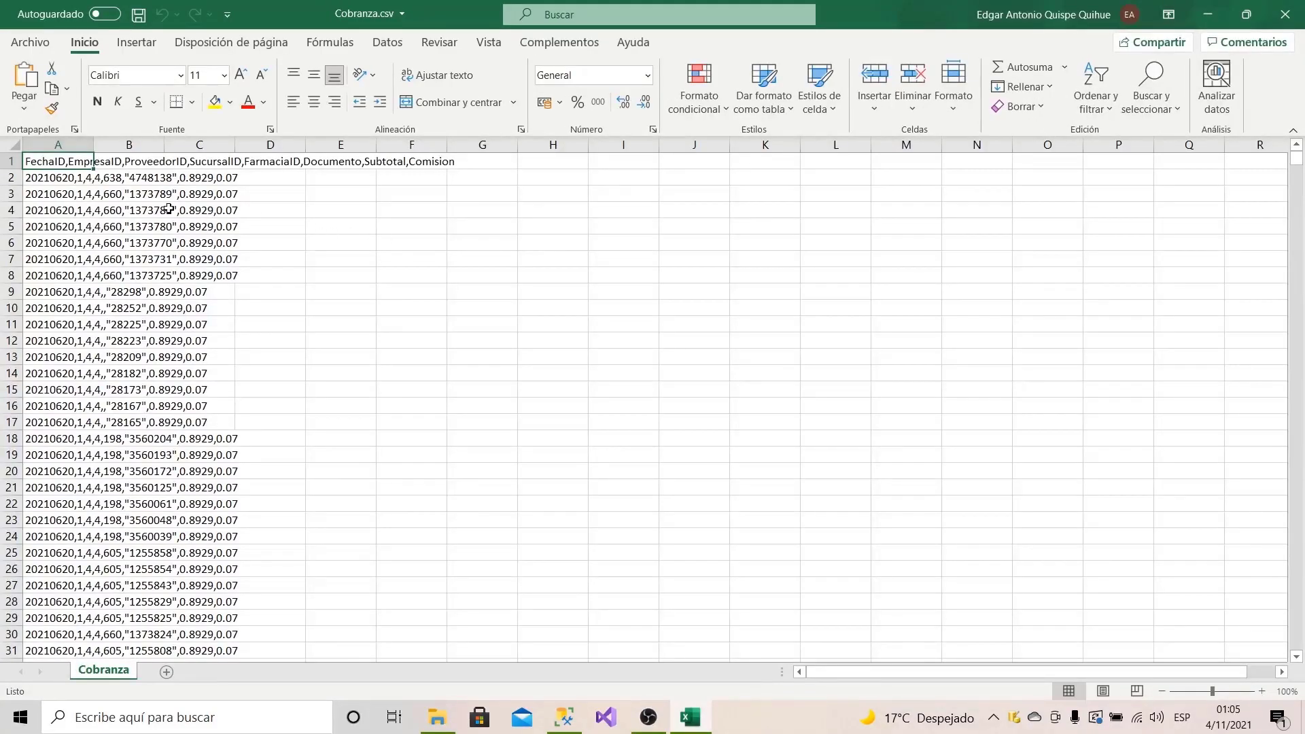
scroll(166, 214, up, 1)
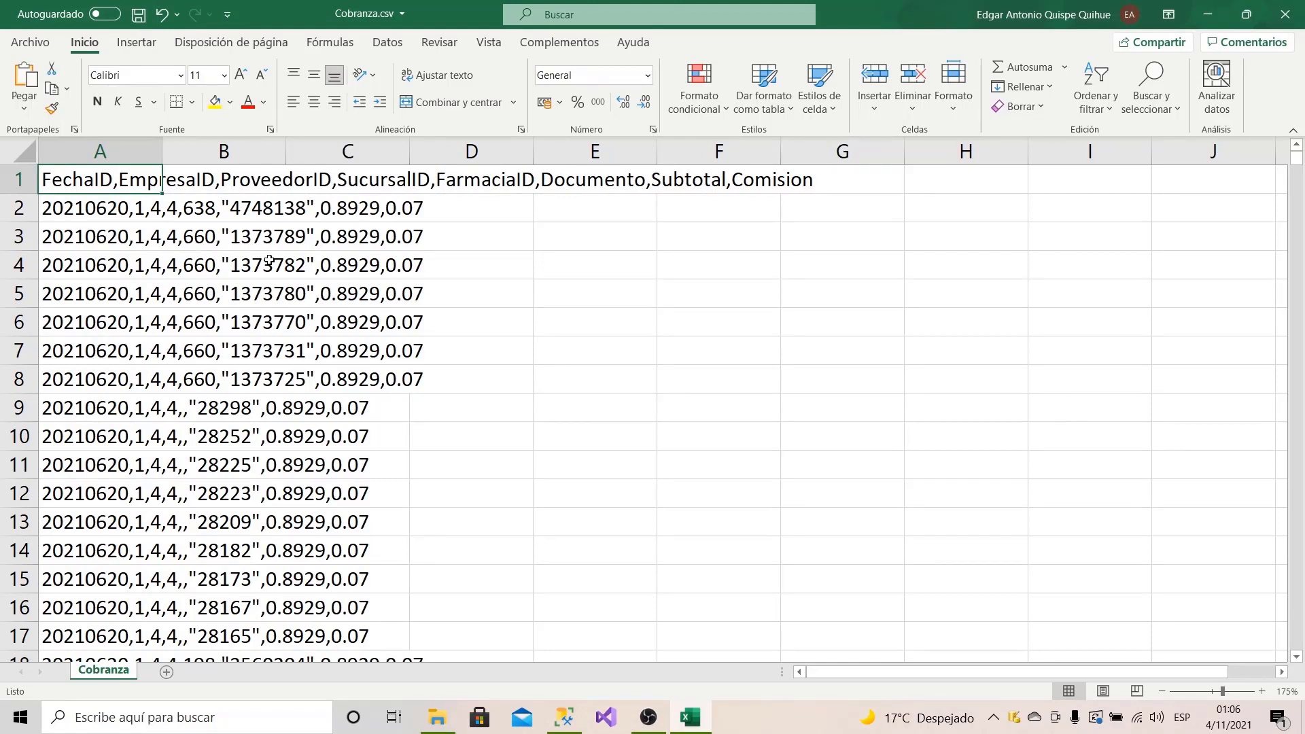
key(alt+F4)
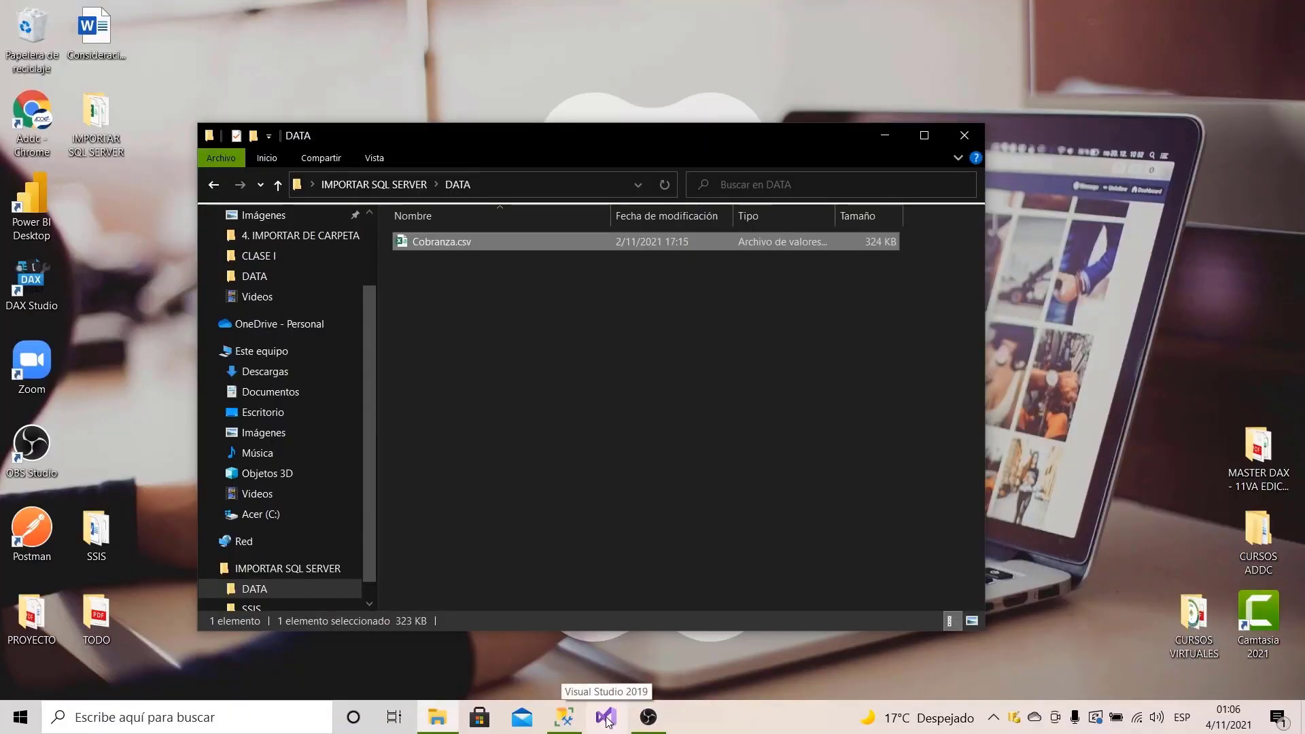
Step: Search Windows for "visual studio" and launch Visual Studio 2019
click(15, 719)
text(visual )
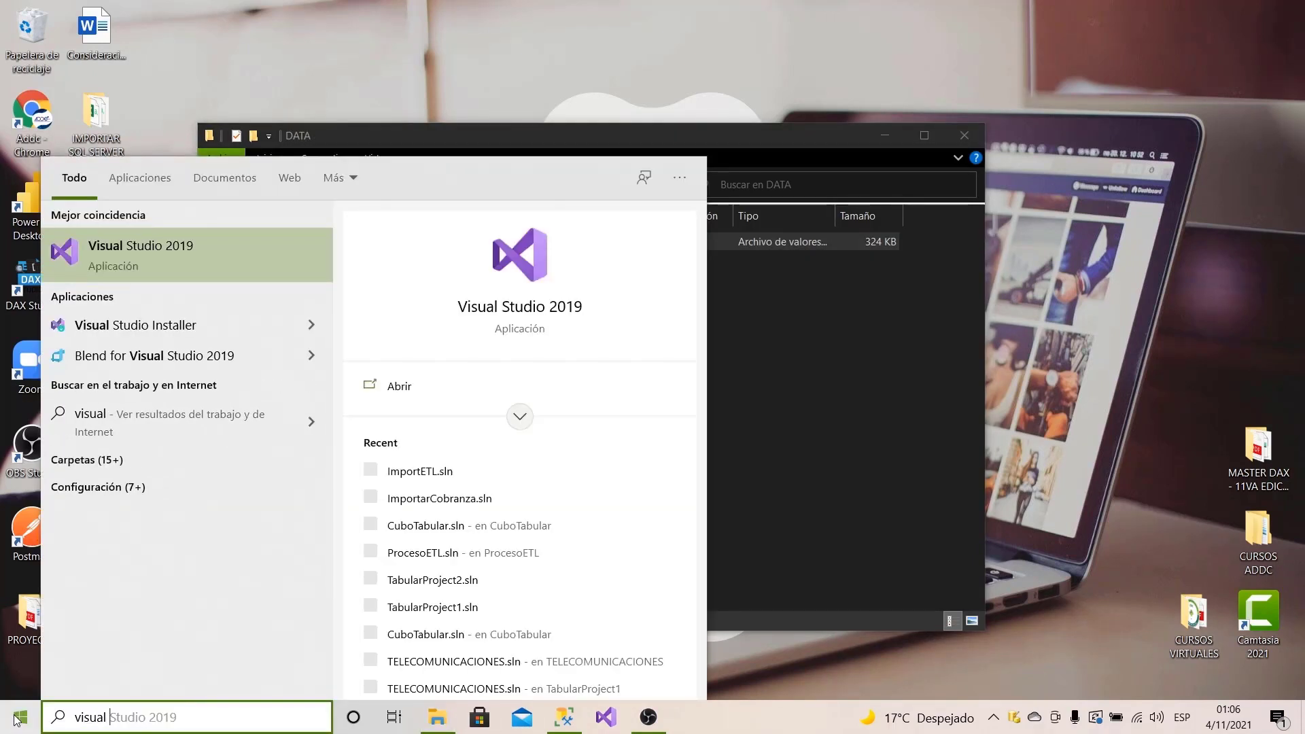
text(studio)
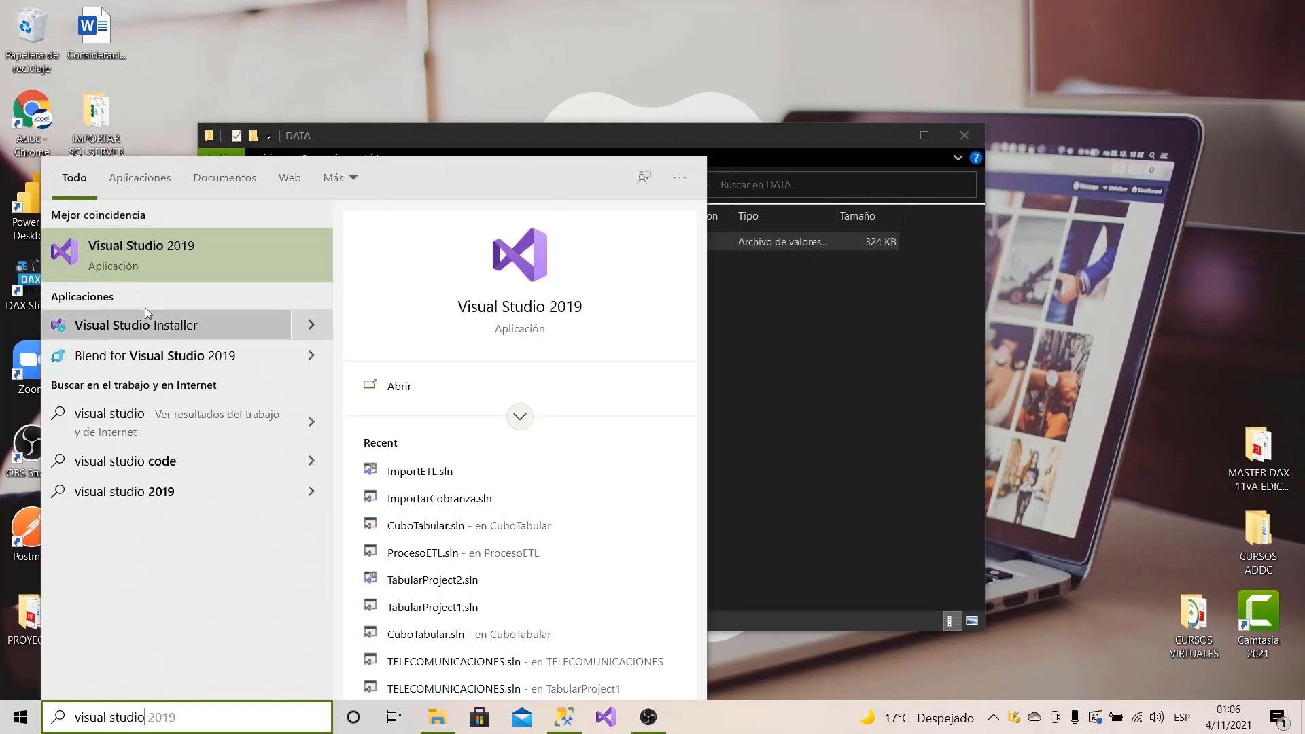
click(174, 251)
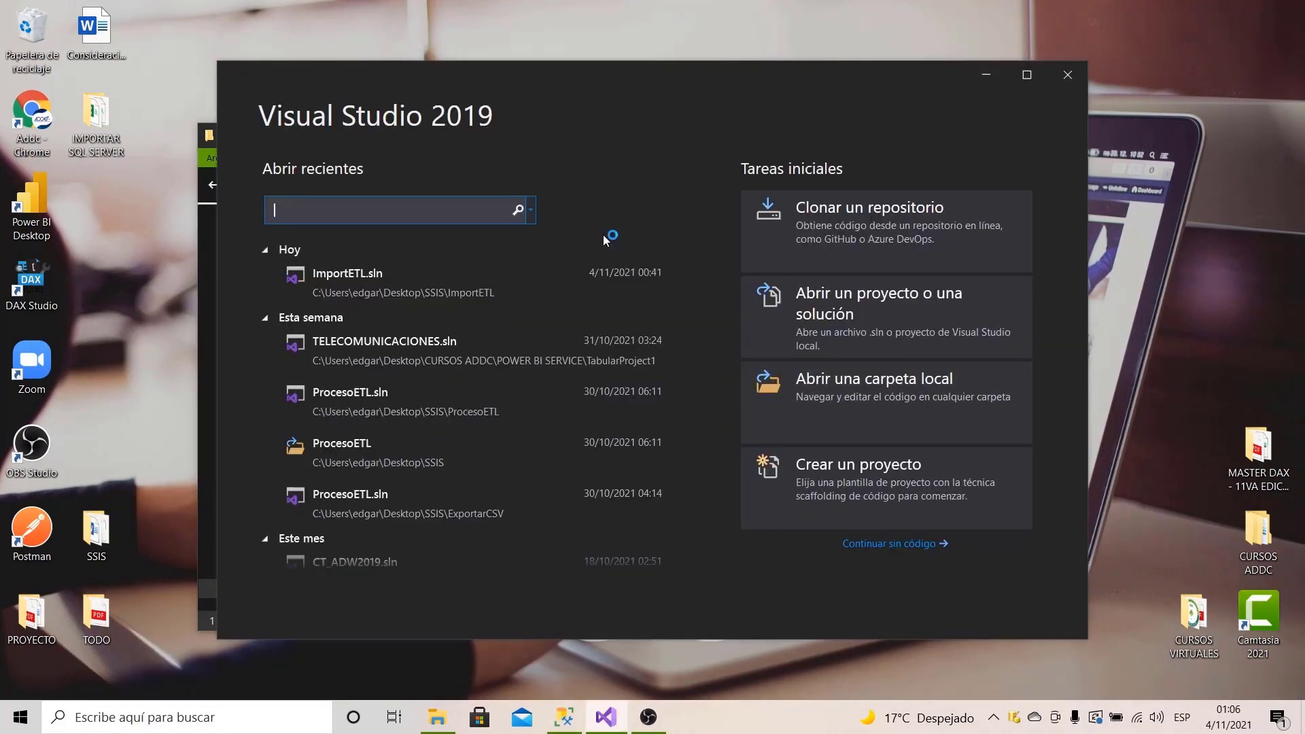
Step: Start a new project from the Integration Services Project template and name it ImportacionCobranza
click(856, 484)
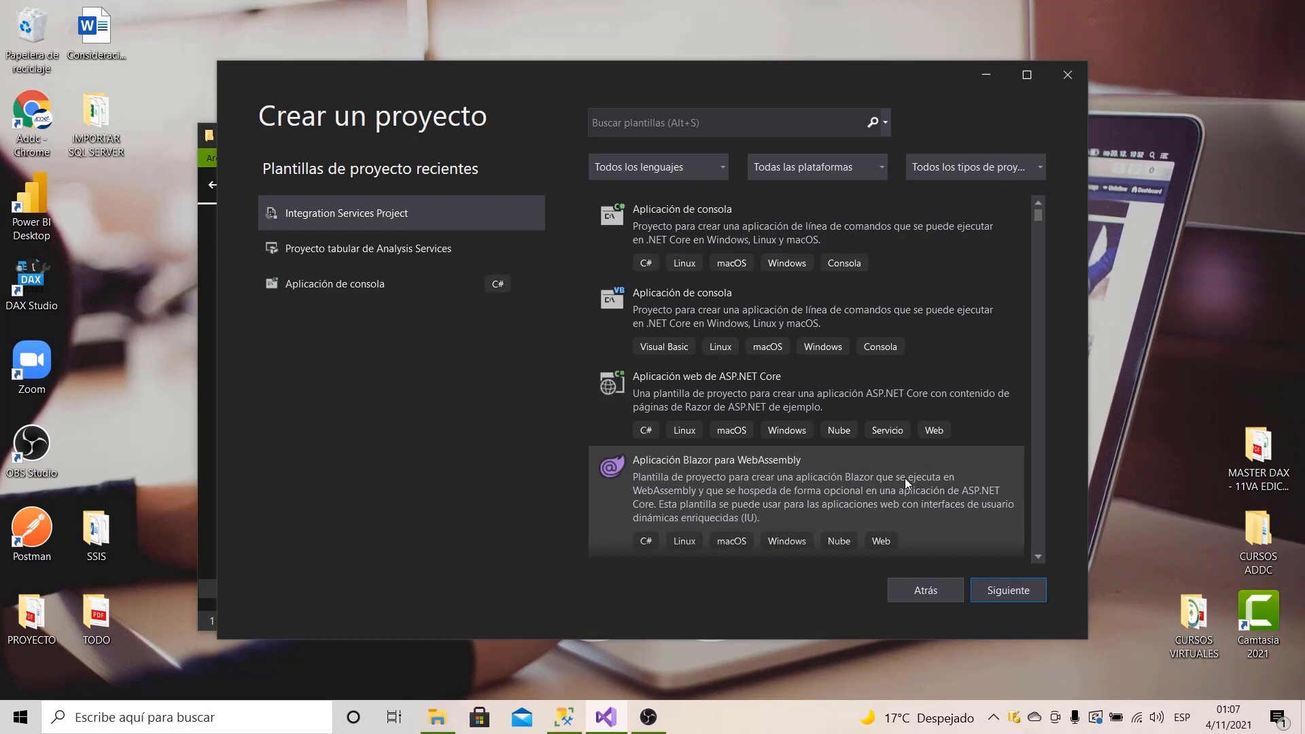
click(670, 124)
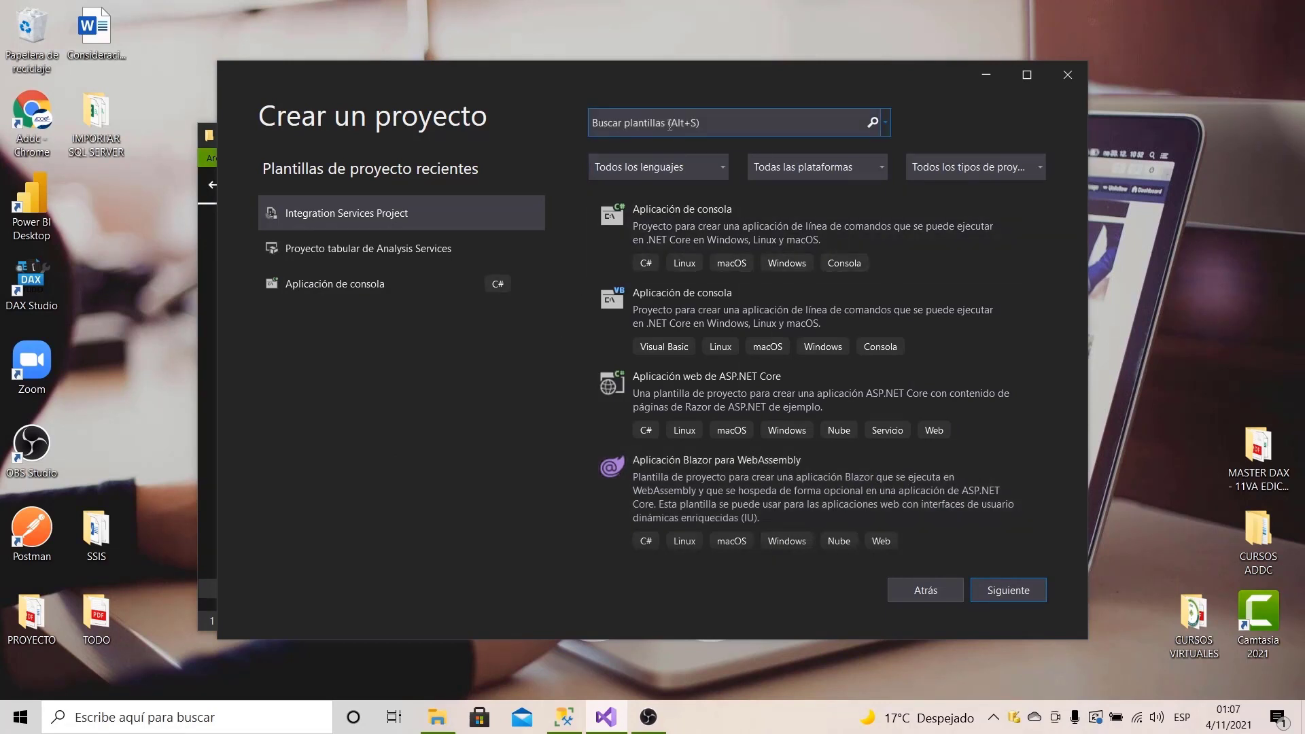
text(in)
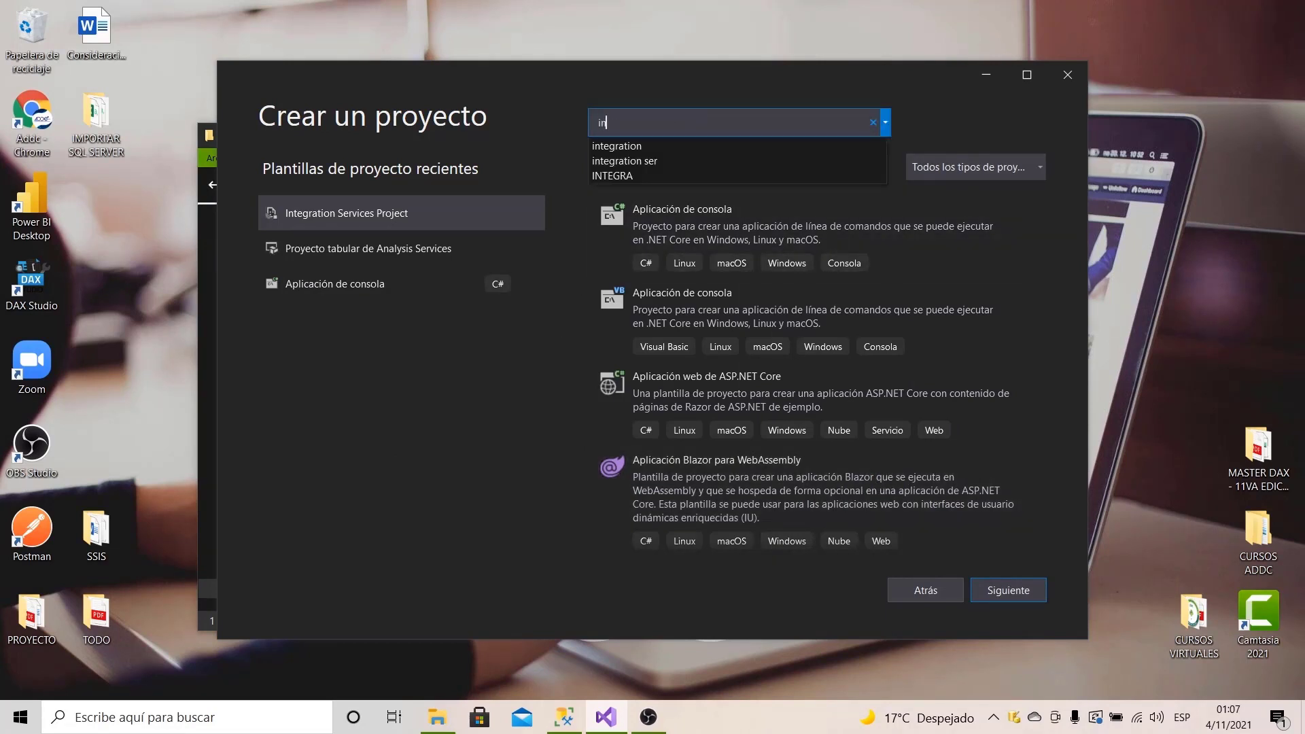
text(tegration serv)
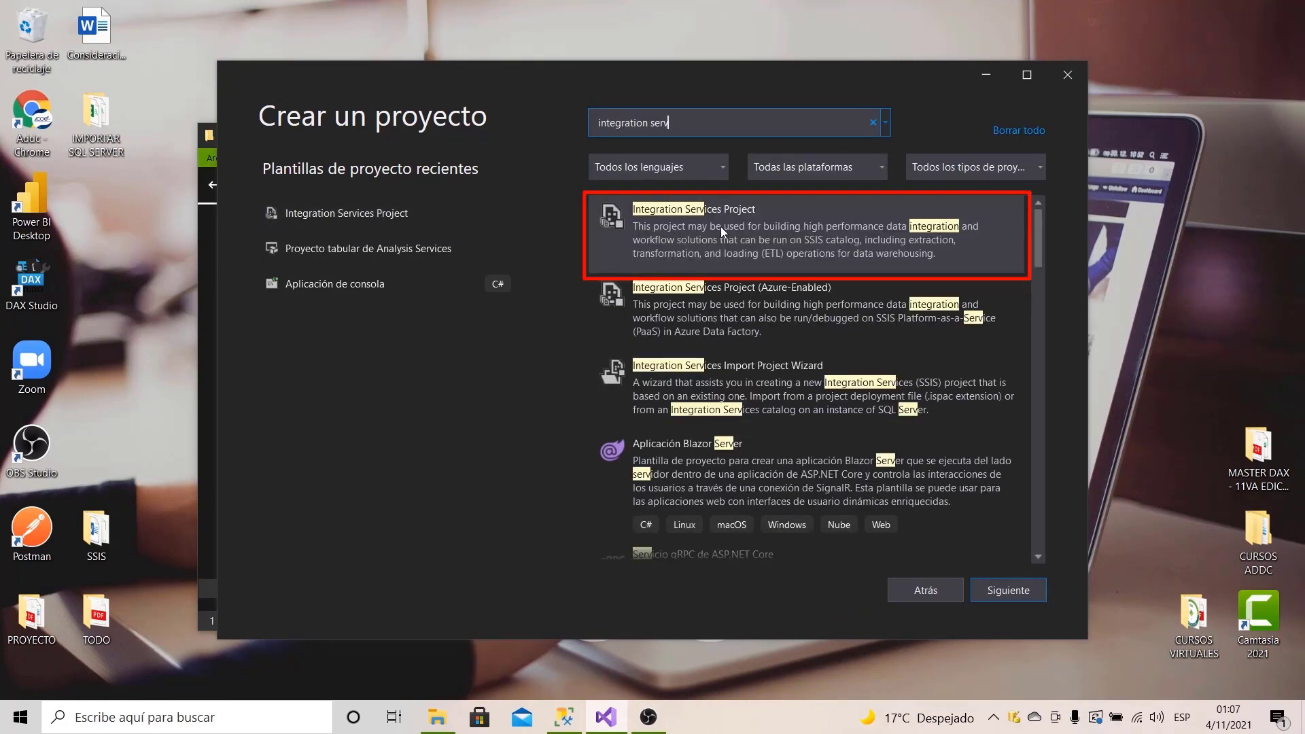
click(720, 227)
click(1021, 590)
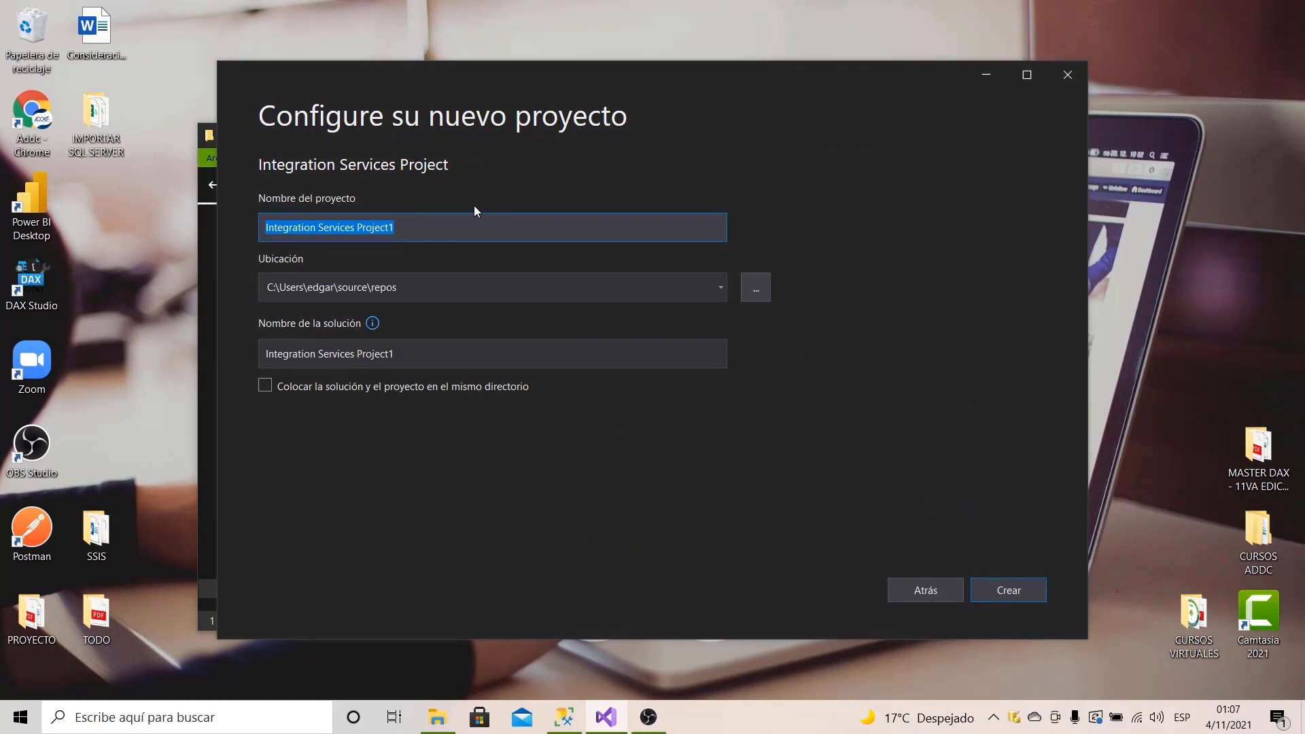
text(Importacion)
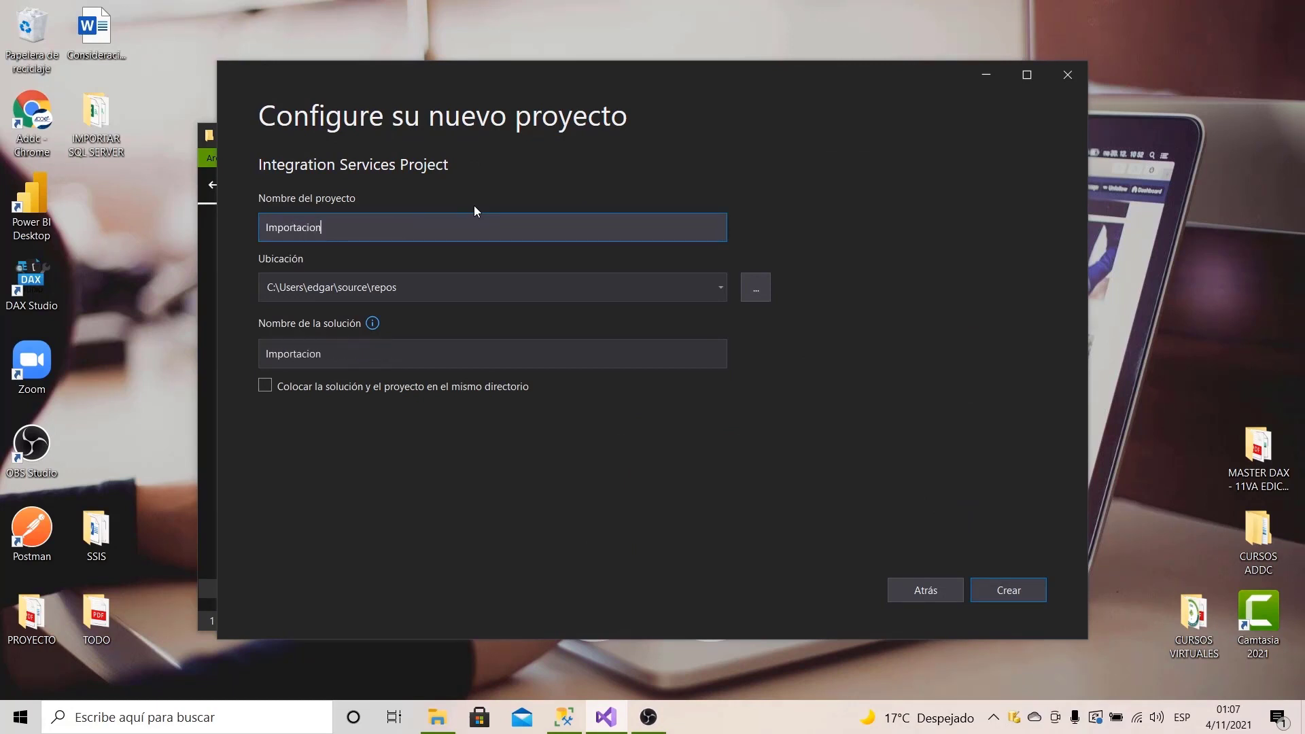
text(Cobranza)
Step: Set the project's location to the SSIS folder inside IMPORTAR SQL SERVER by copying that folder's path from File Explorer
drag(385, 78, 621, 95)
drag(381, 149, 230, 155)
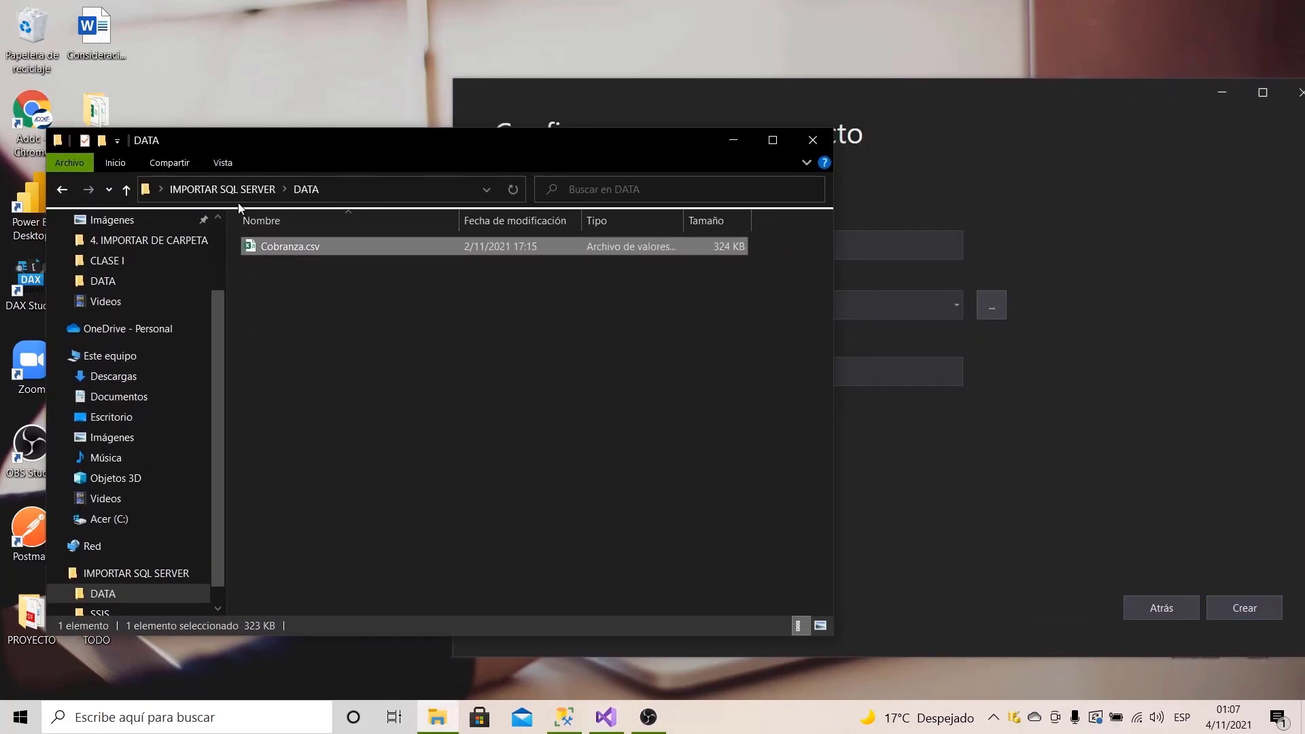
click(234, 190)
double_click(266, 265)
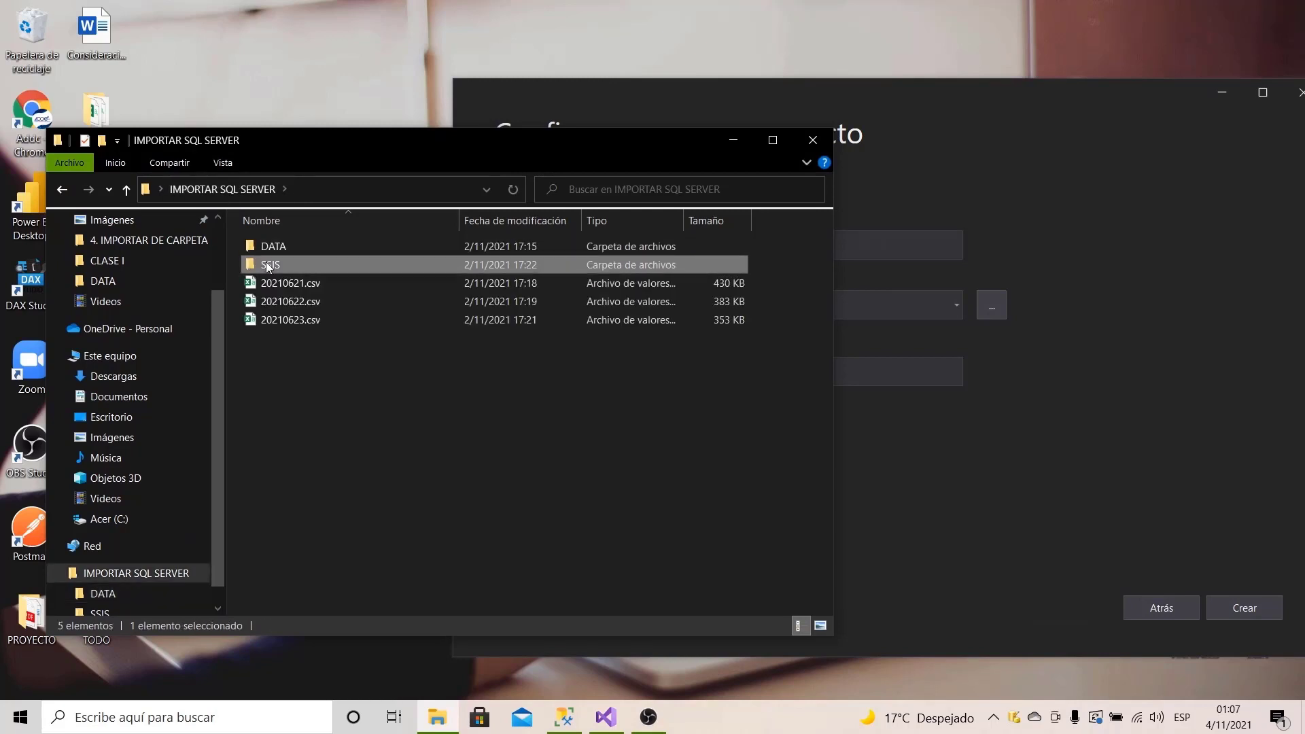
click(362, 190)
key(ctrl+c)
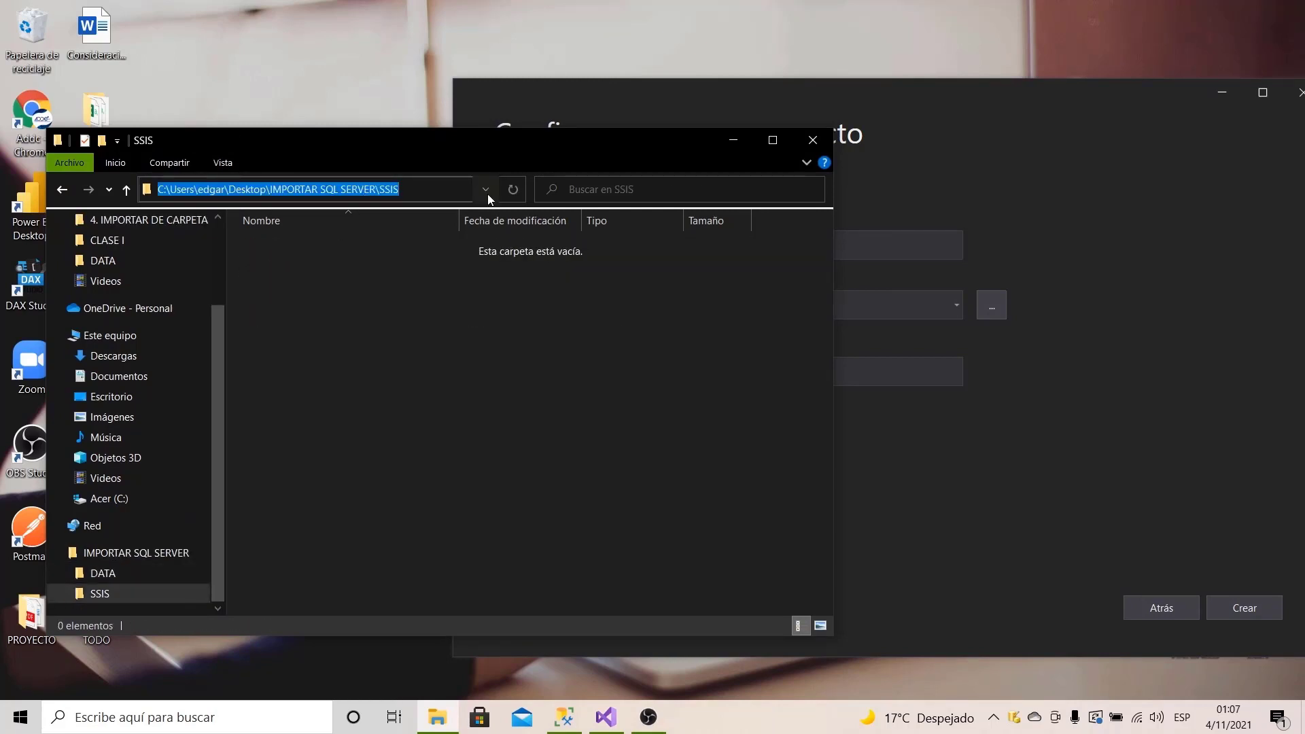
click(740, 148)
click(694, 304)
key(ctrl+v)
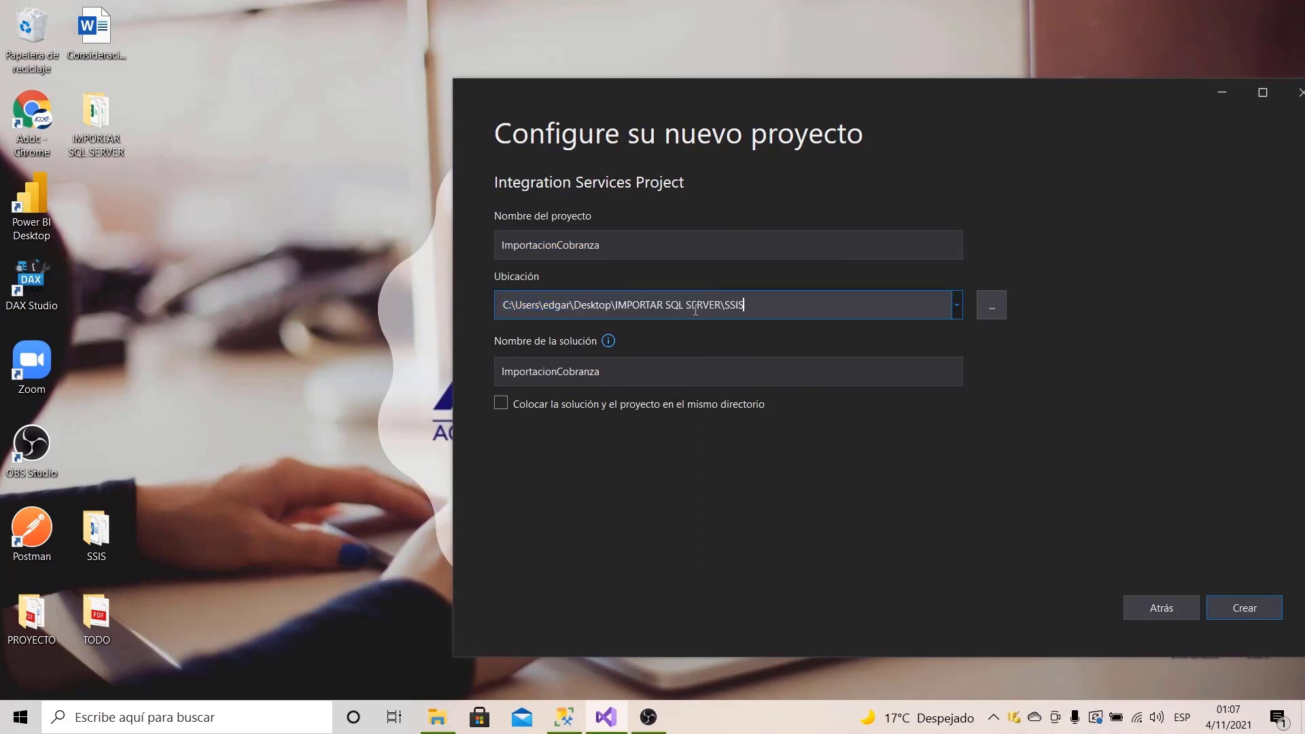
drag(798, 95, 551, 78)
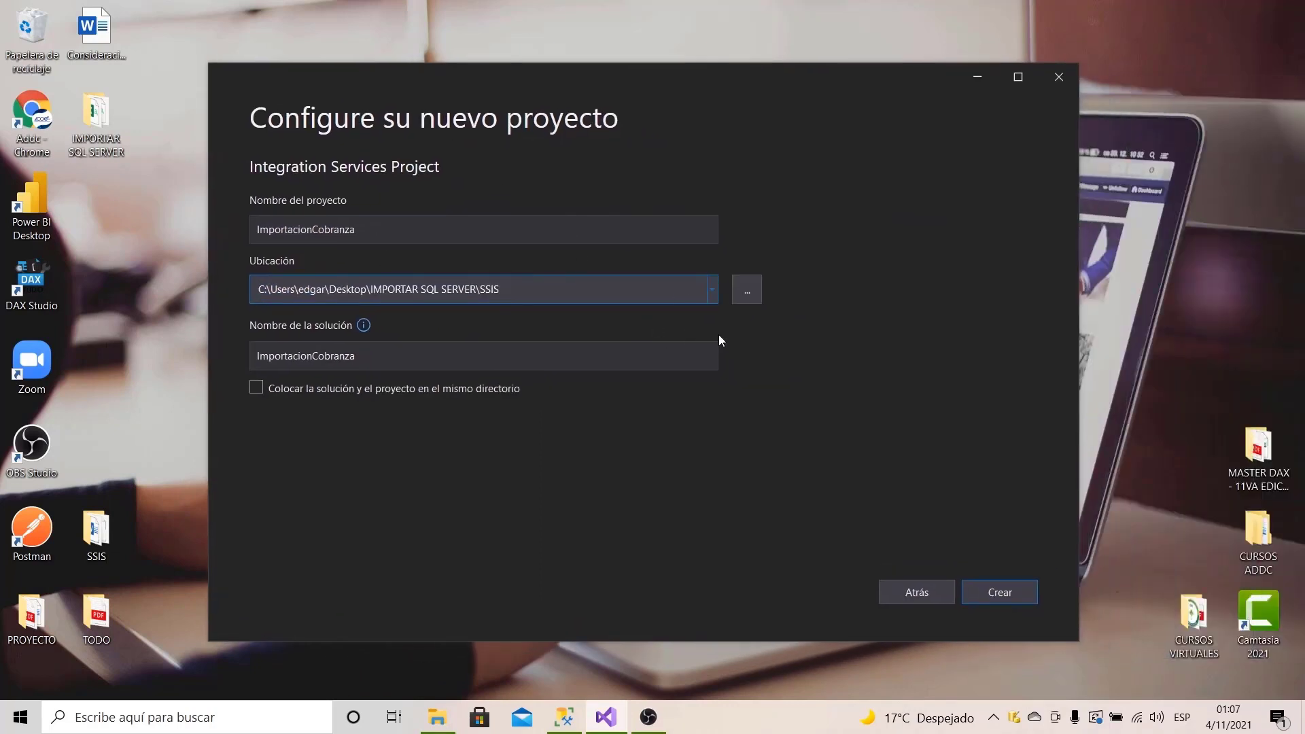
Step: Create the configured project and add a Data Flow Task to the package's control flow
click(1014, 600)
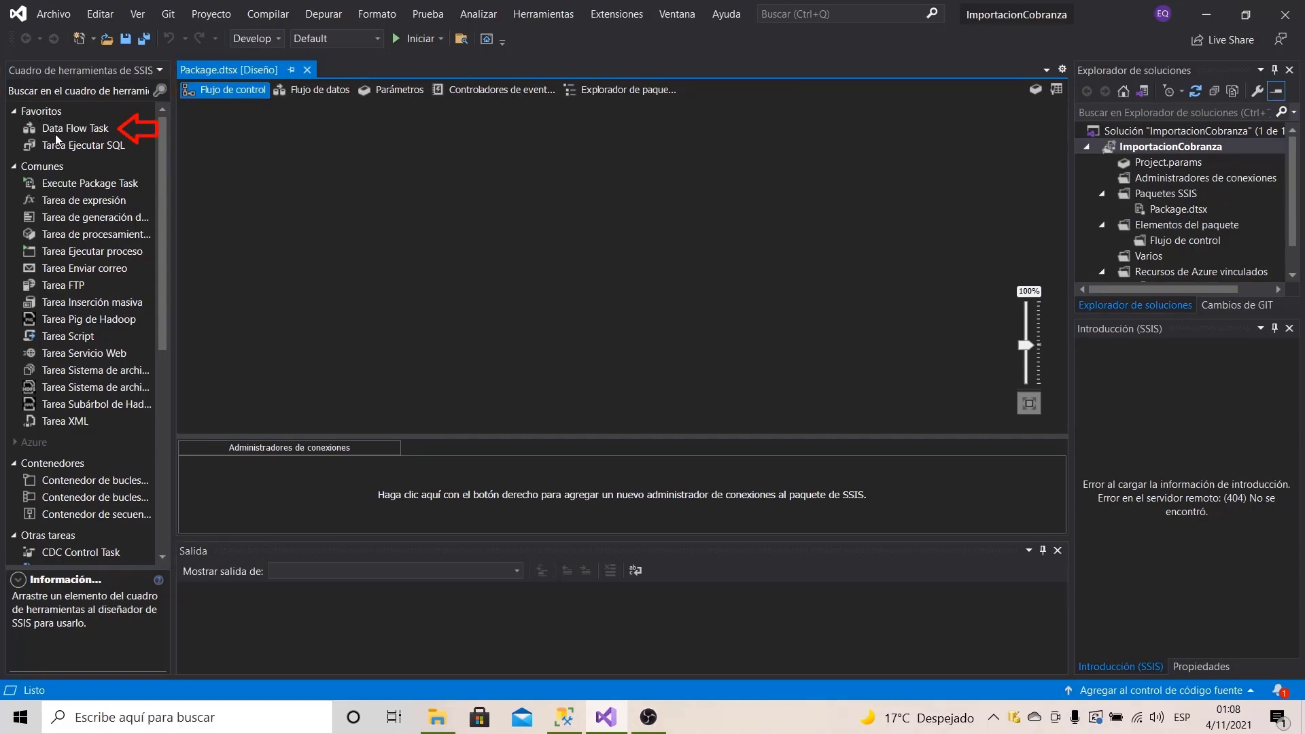
drag(58, 137, 518, 232)
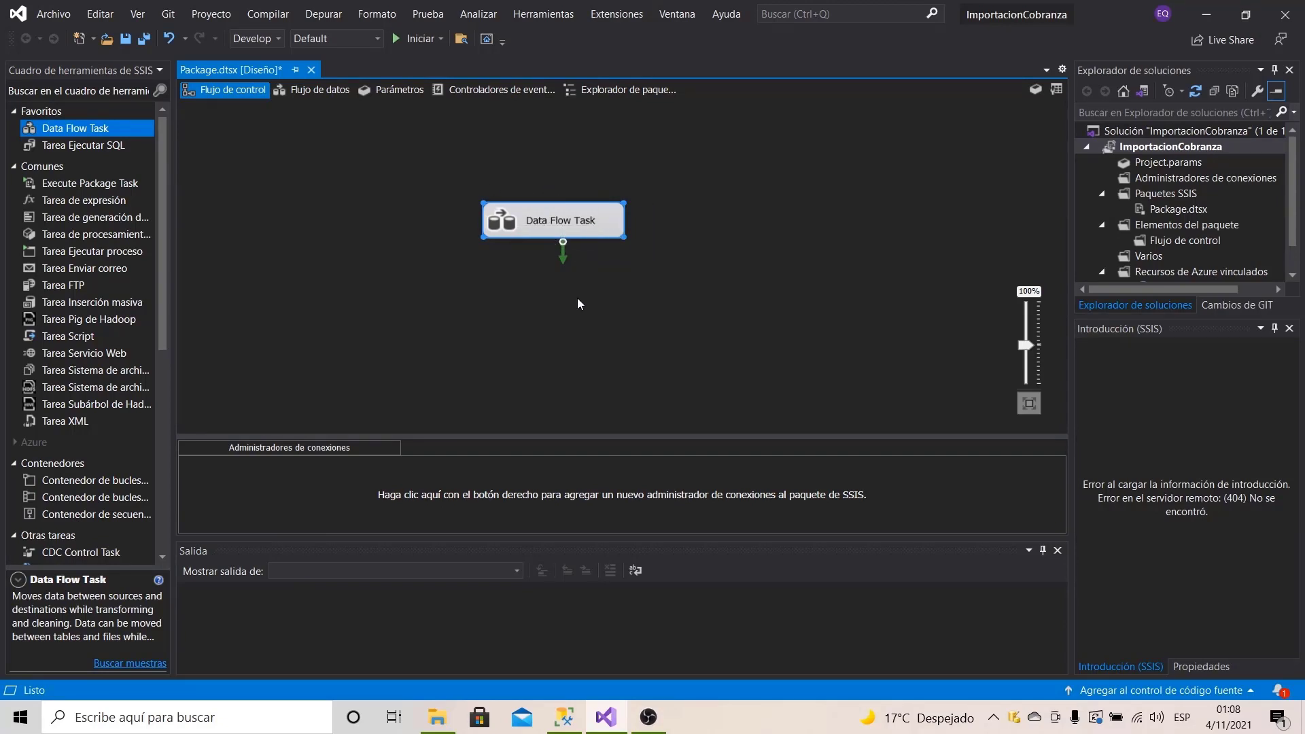
click(646, 316)
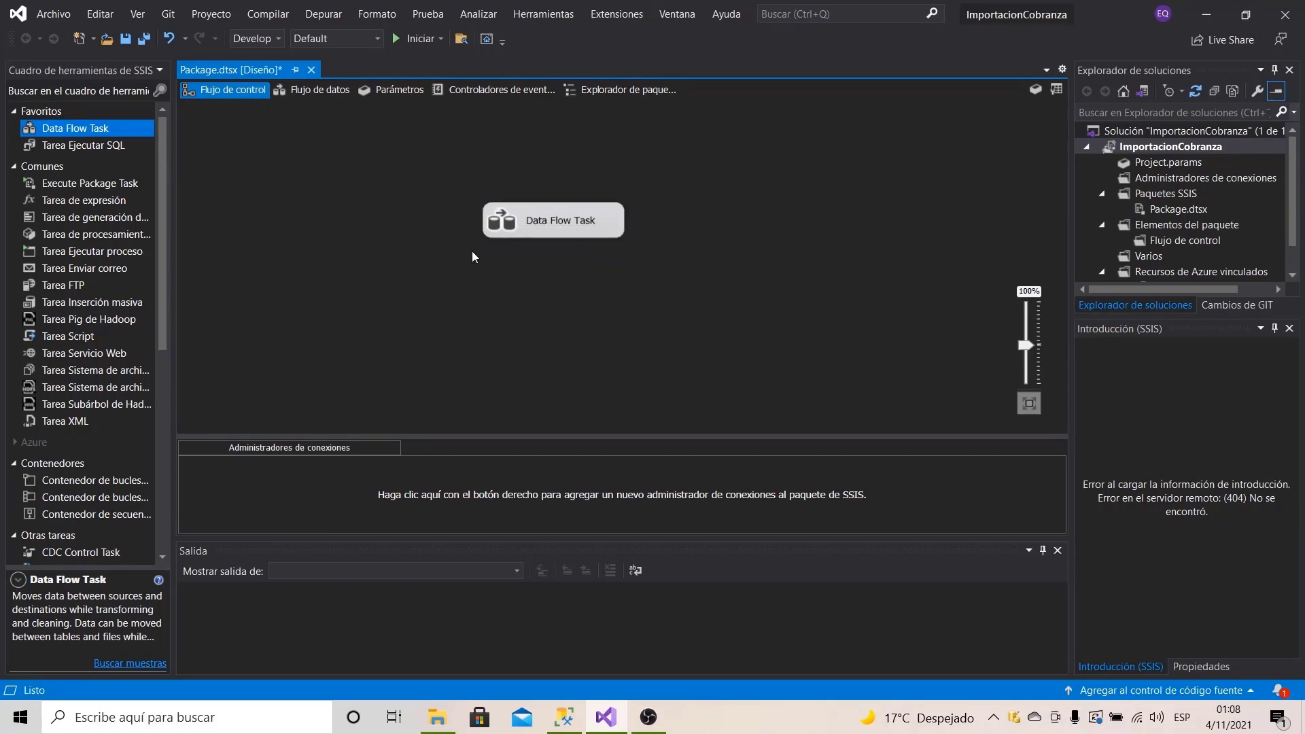
Step: Open the Data Flow Task's data flow and place a Flat File Source near the top of its canvas
double_click(540, 220)
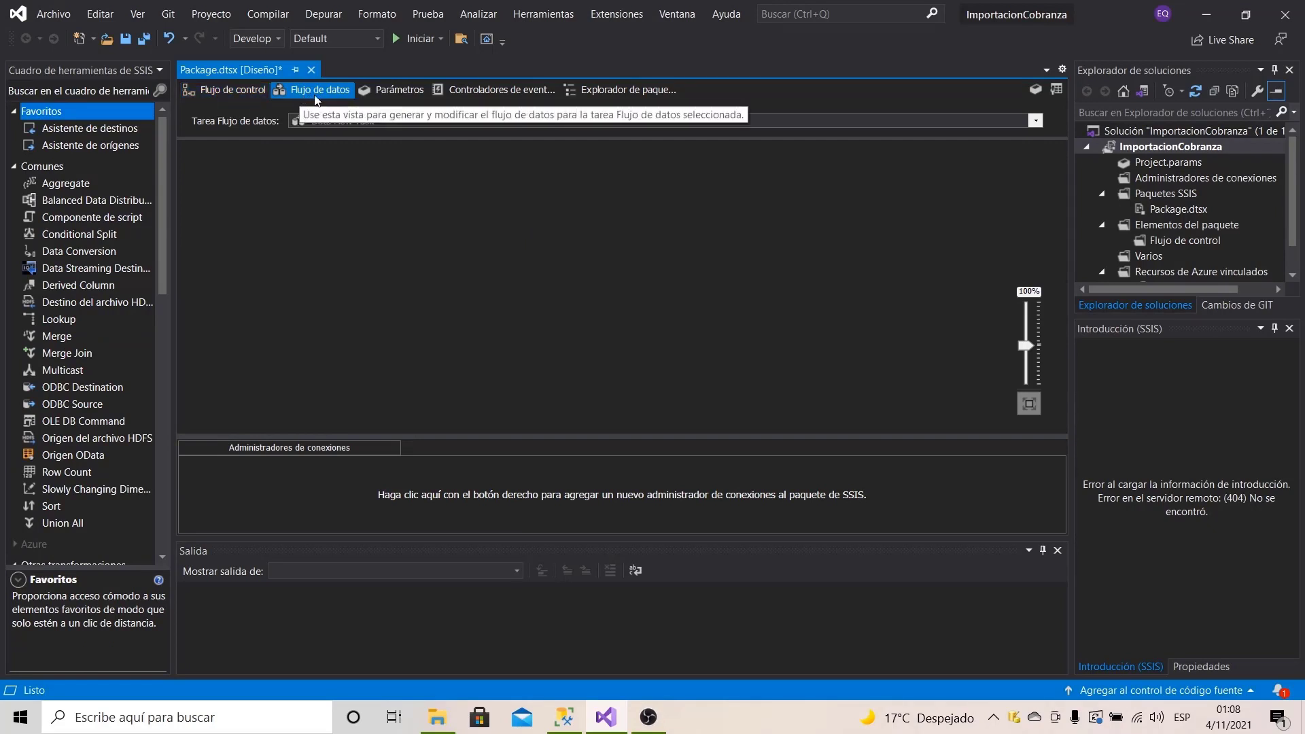
click(231, 97)
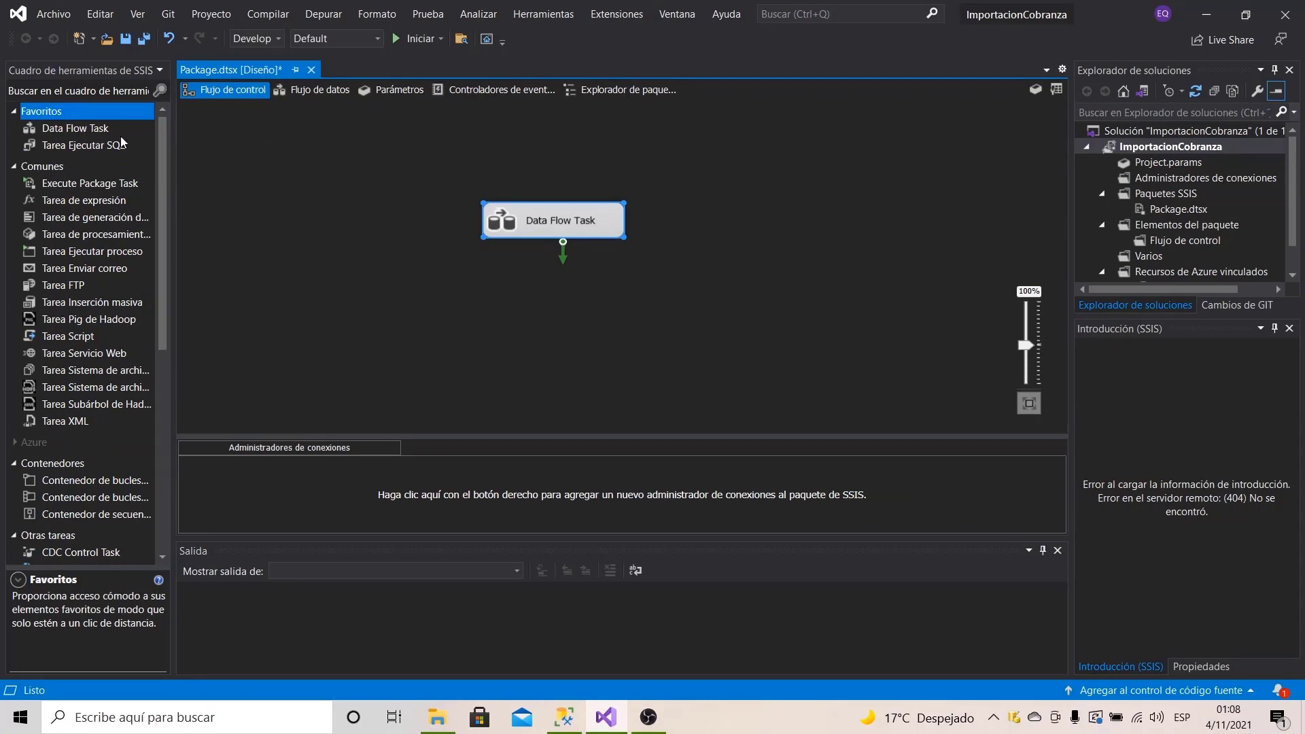
click(307, 94)
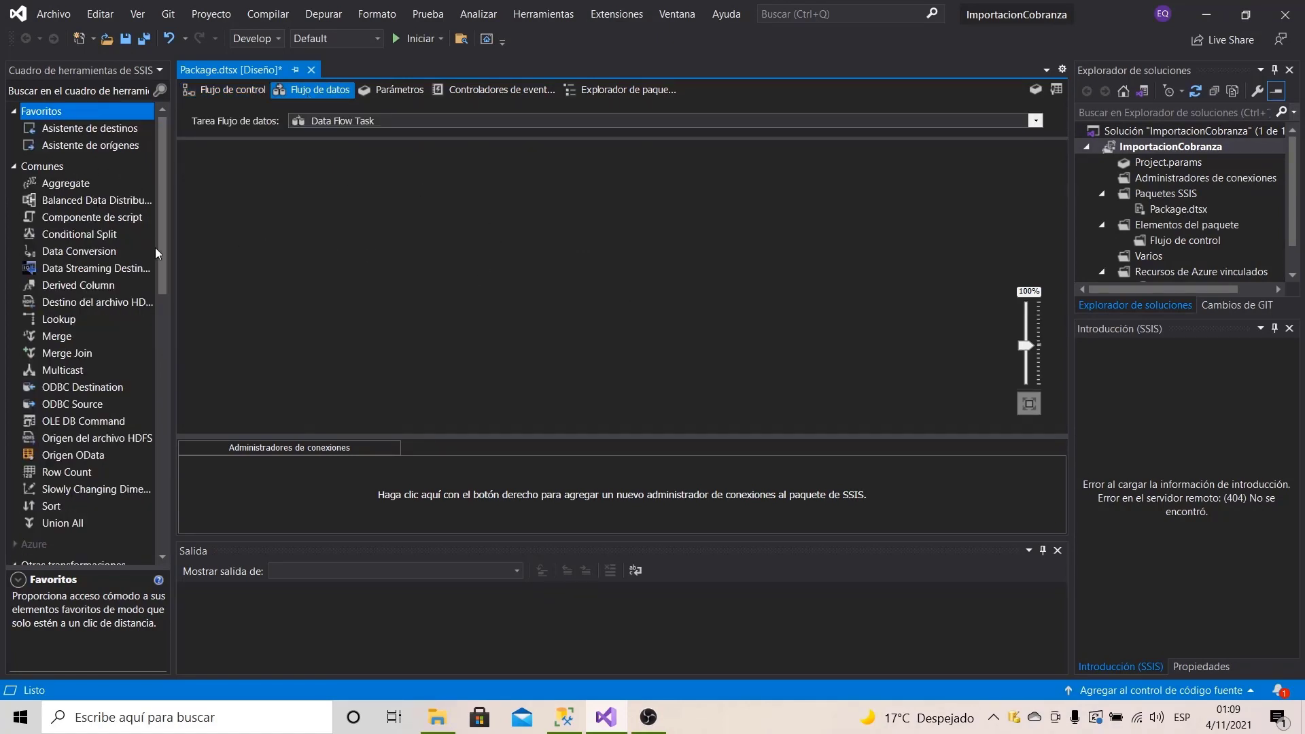
drag(163, 259, 159, 431)
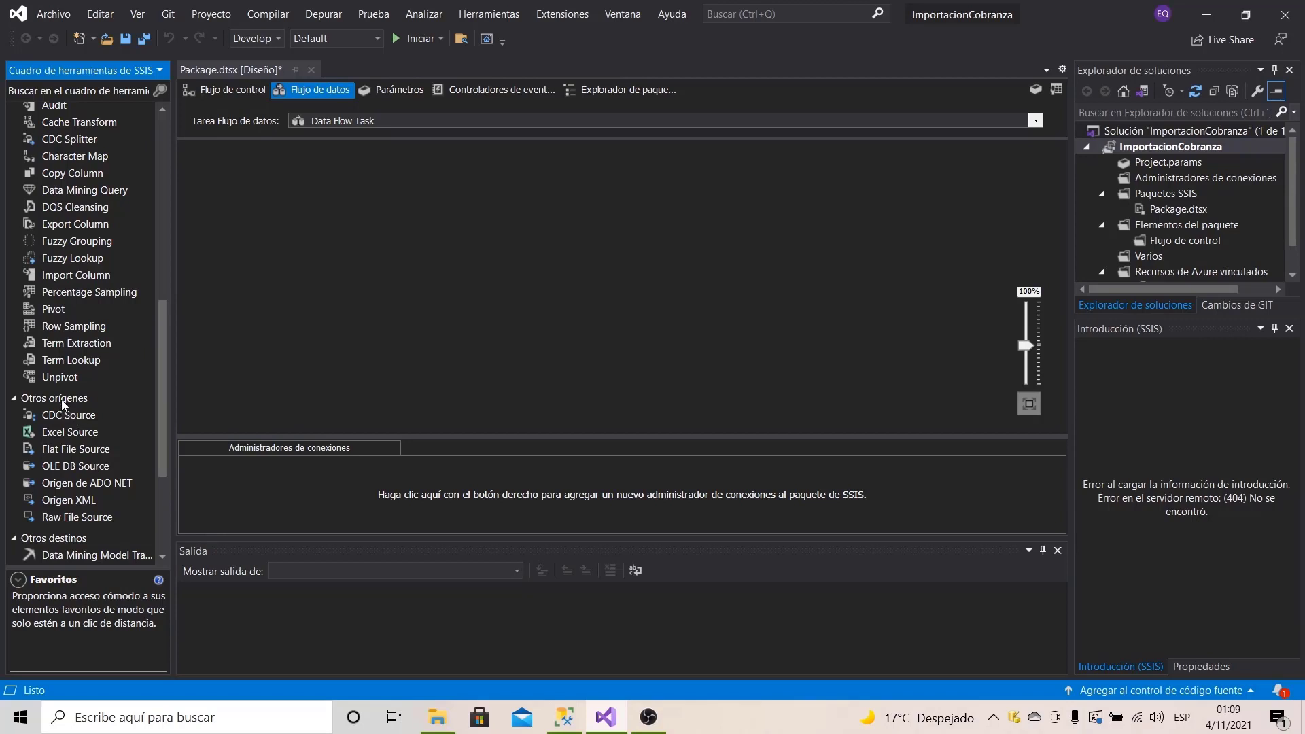
click(51, 453)
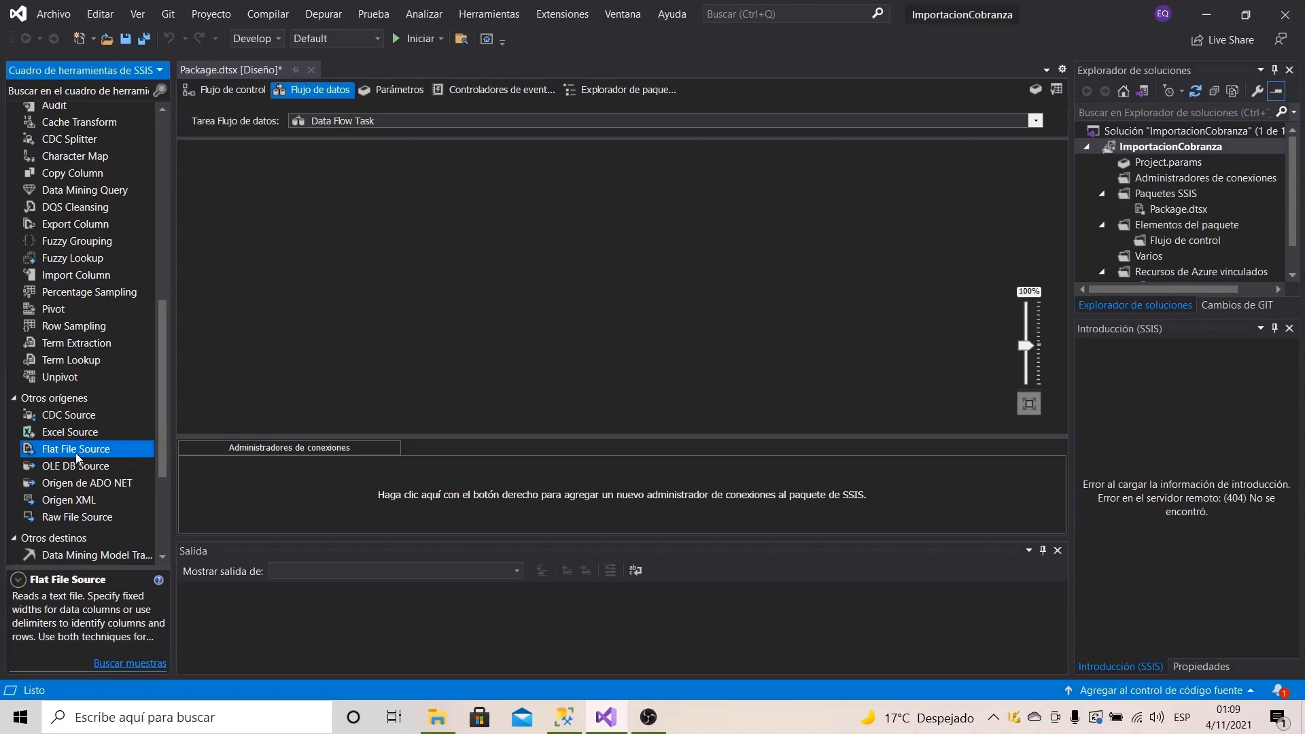
drag(70, 451, 324, 267)
drag(495, 185, 495, 186)
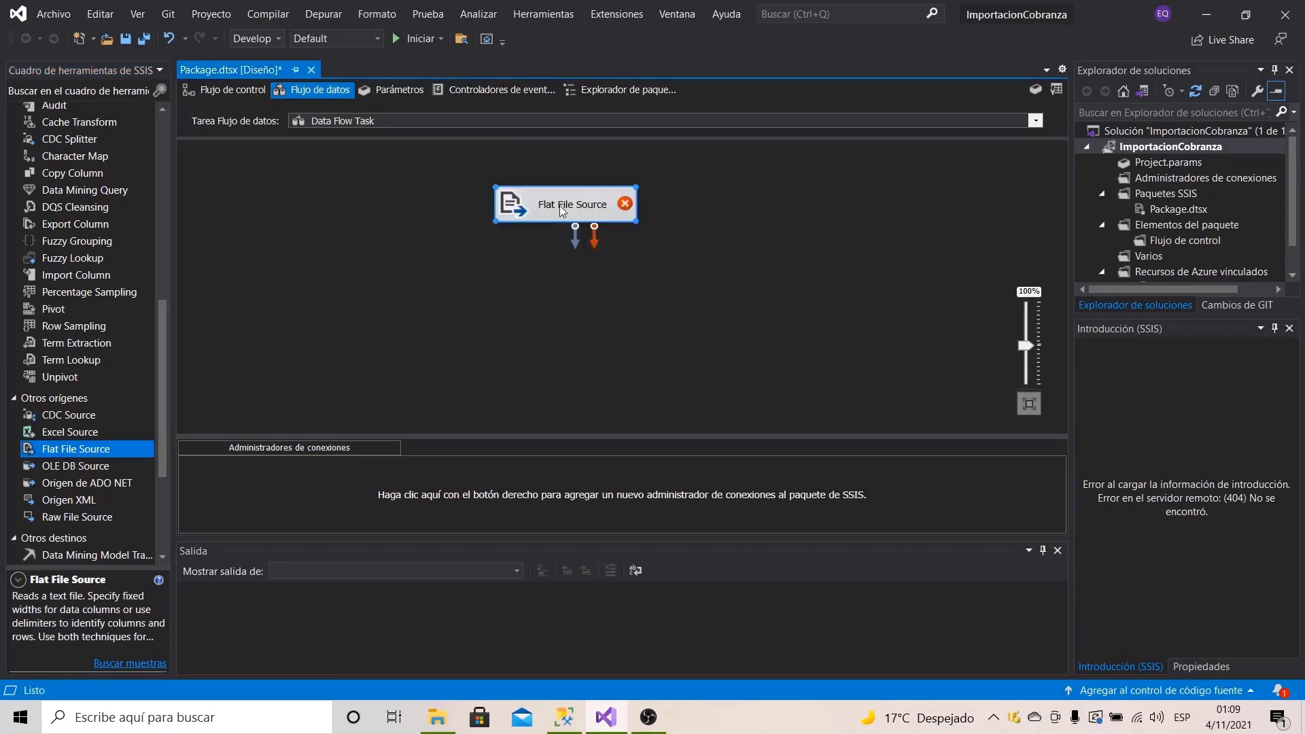
drag(561, 211, 549, 199)
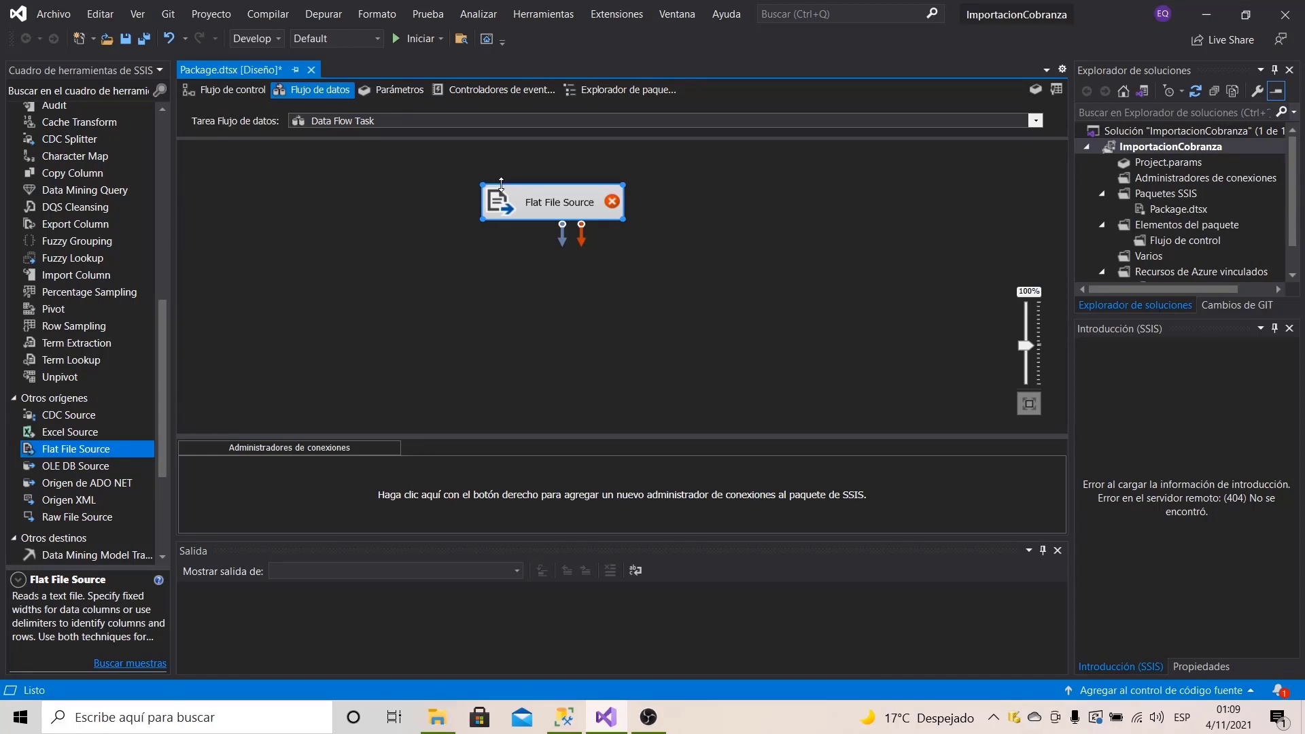
click(435, 198)
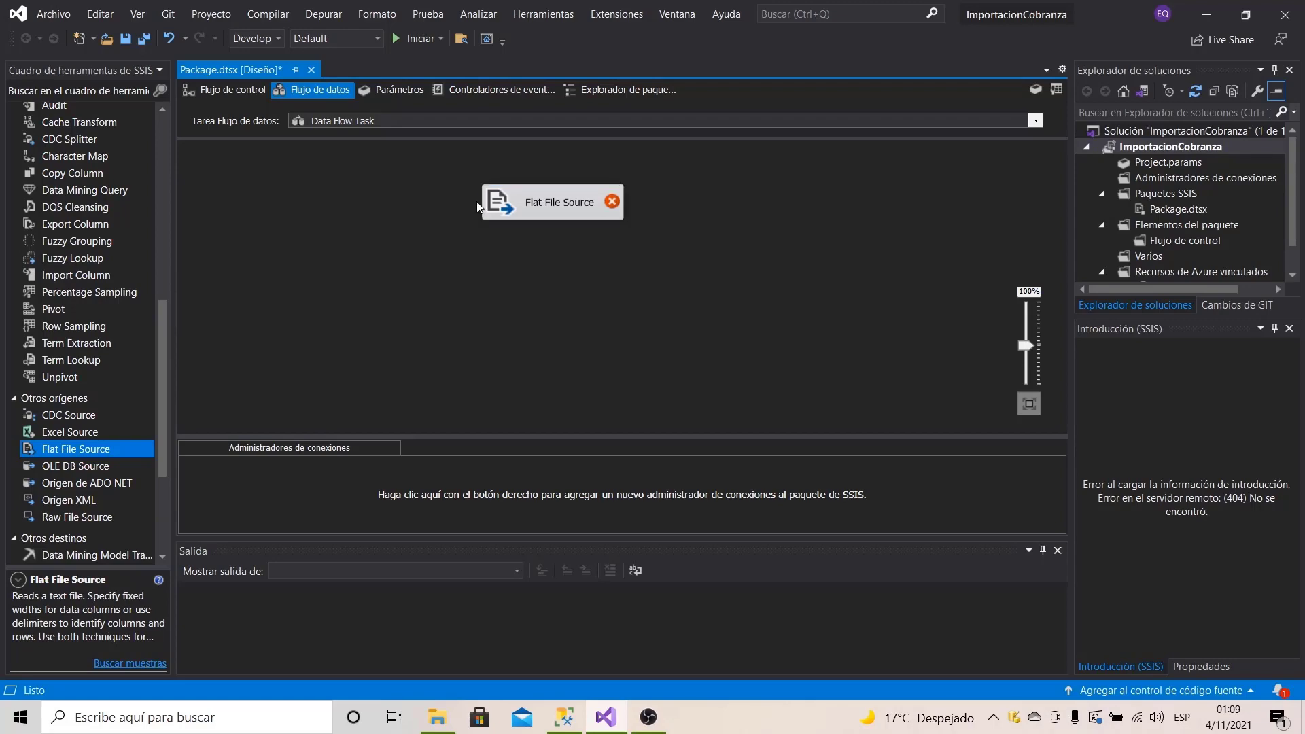
Step: Edit the Flat File Source and start a new flat file connection manager named ConexionCobranzaCSV
mouse_move(566, 201)
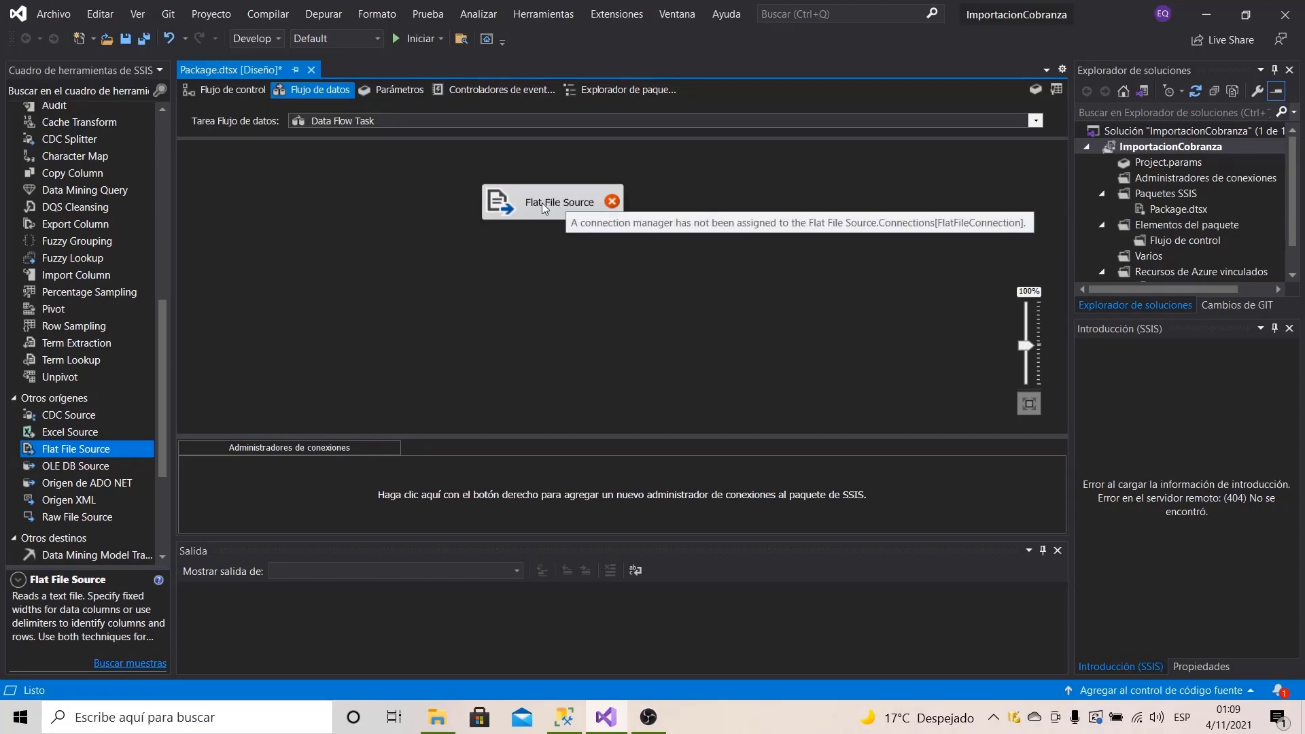
double_click(542, 204)
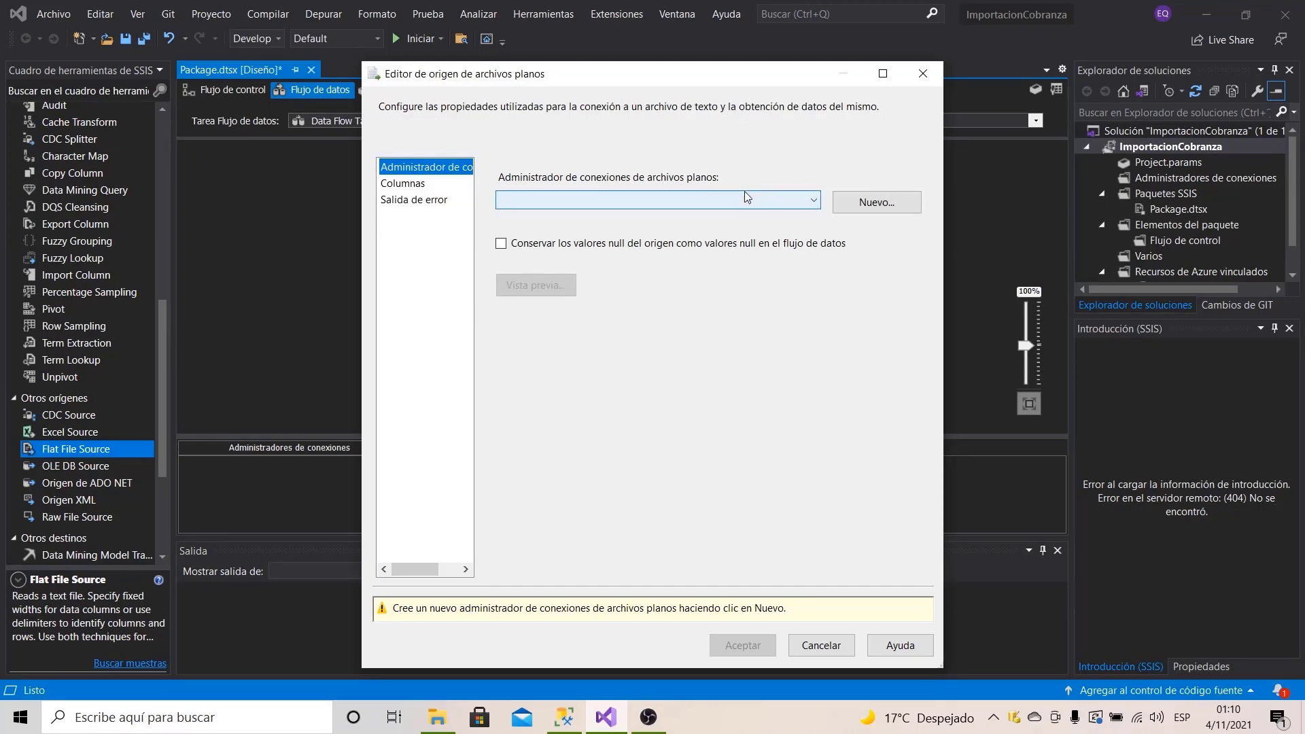
click(873, 202)
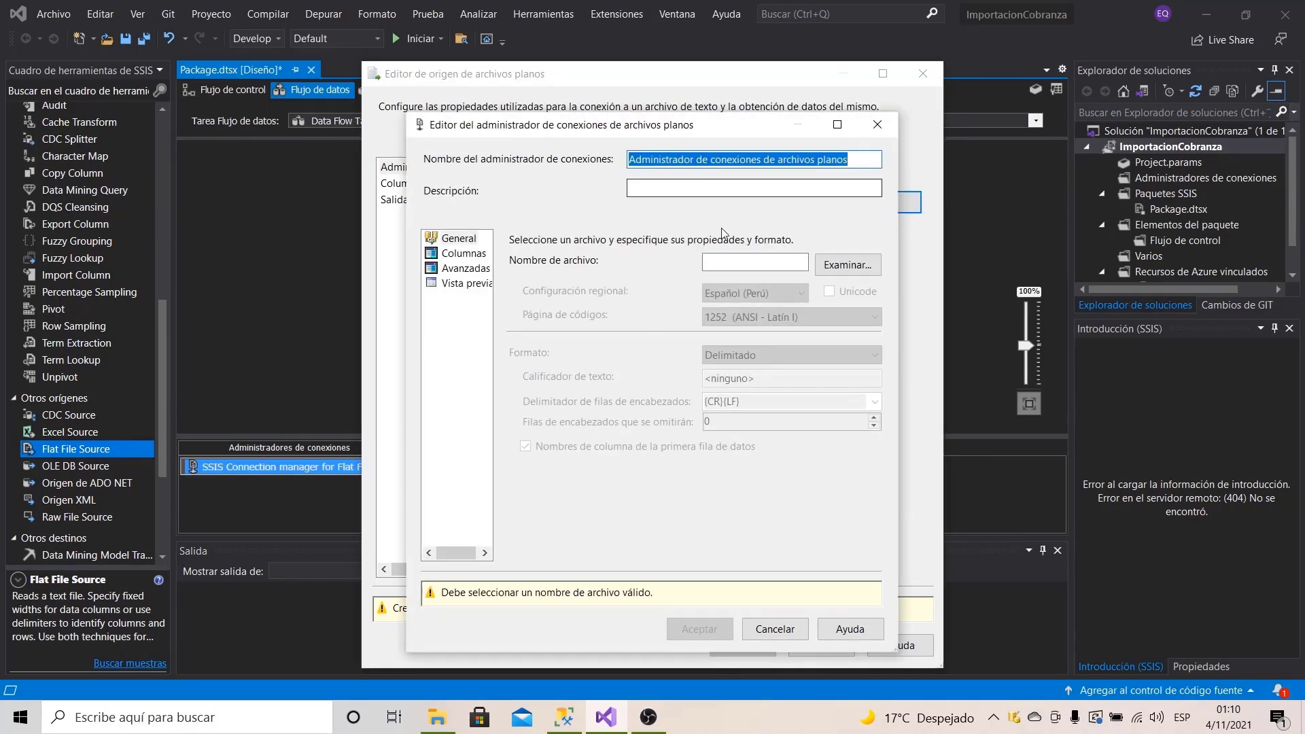
click(874, 162)
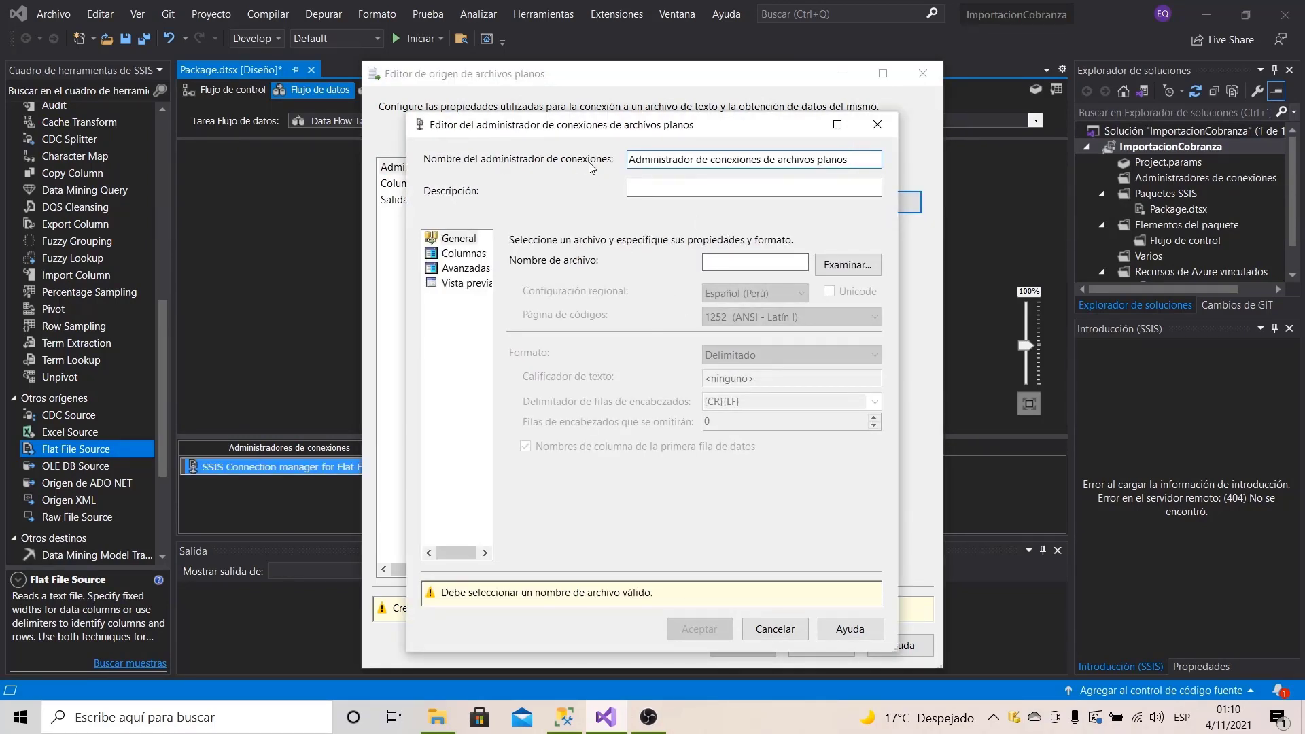
drag(873, 162, 600, 157)
text(Conex)
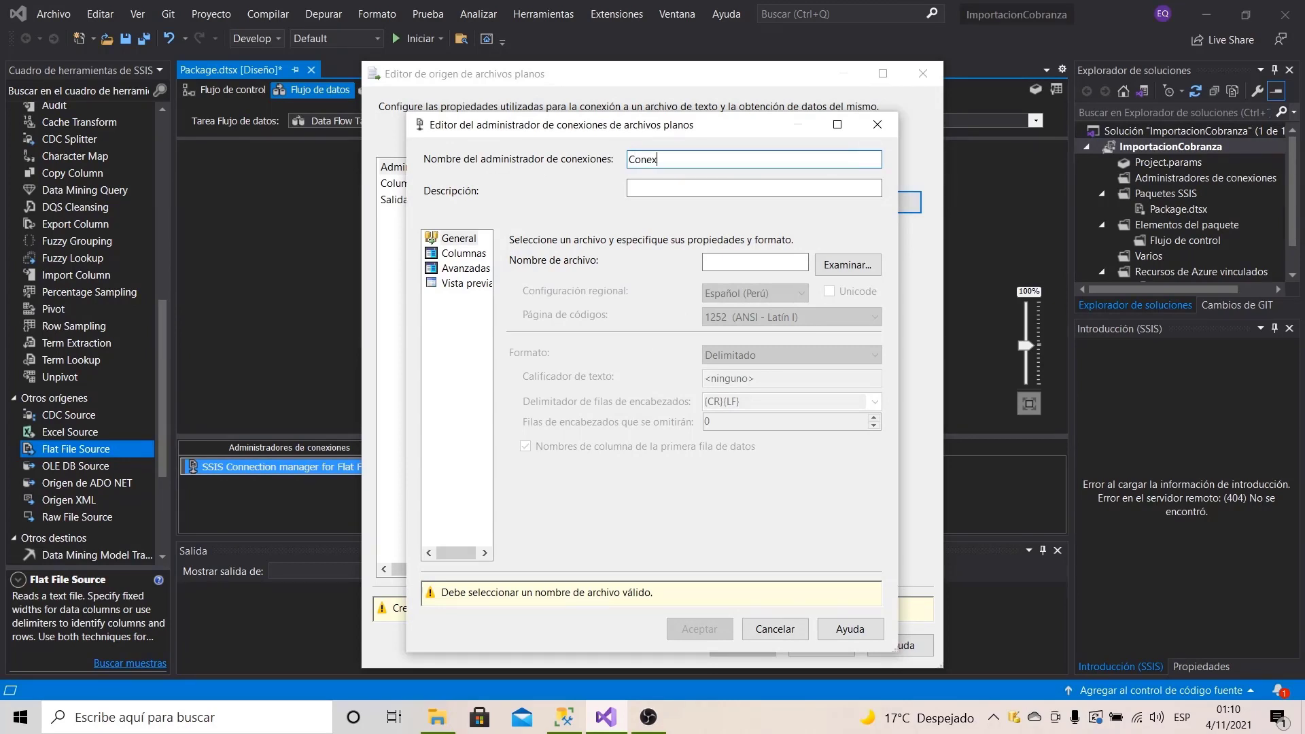
text(ionCobranza)
key(Caps_Lock)
text(CSV)
Step: Choose Cobranza.csv from the DATA folder of IMPORTAR SQL SERVER as the connection's file, filtering for CSV files
click(734, 263)
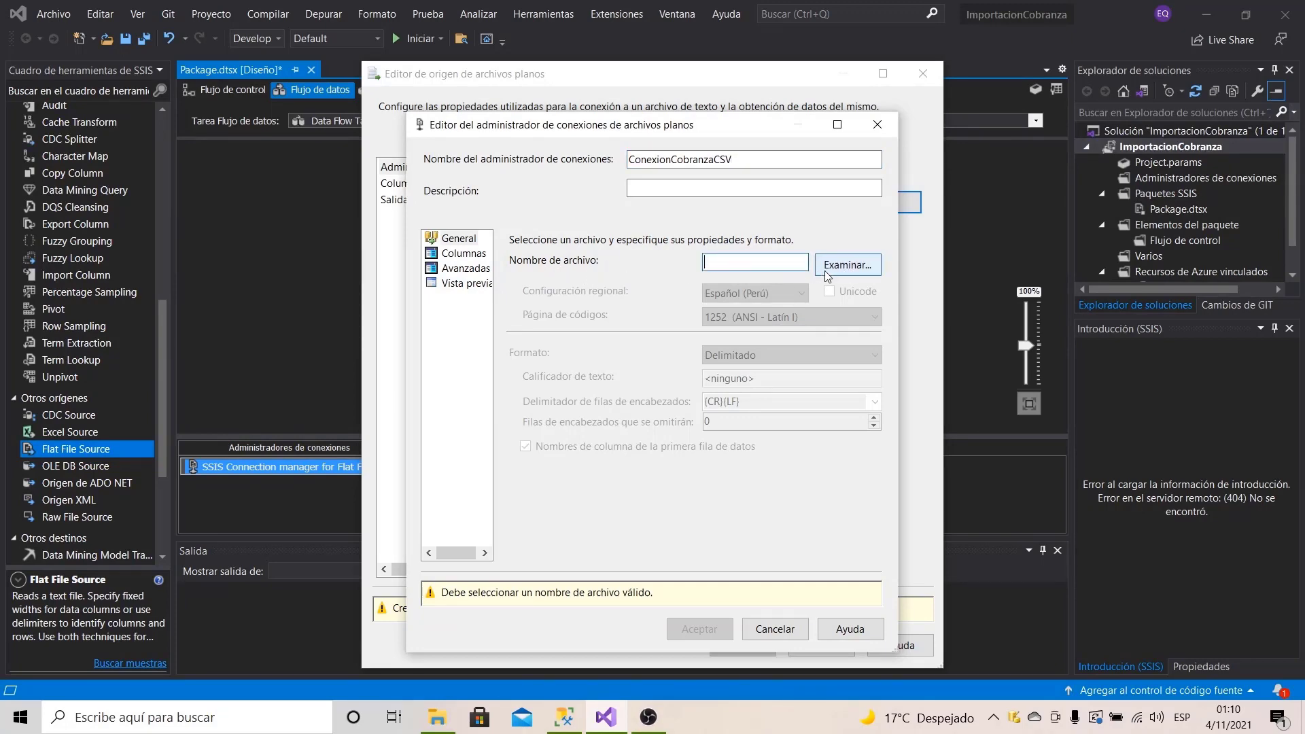
click(845, 267)
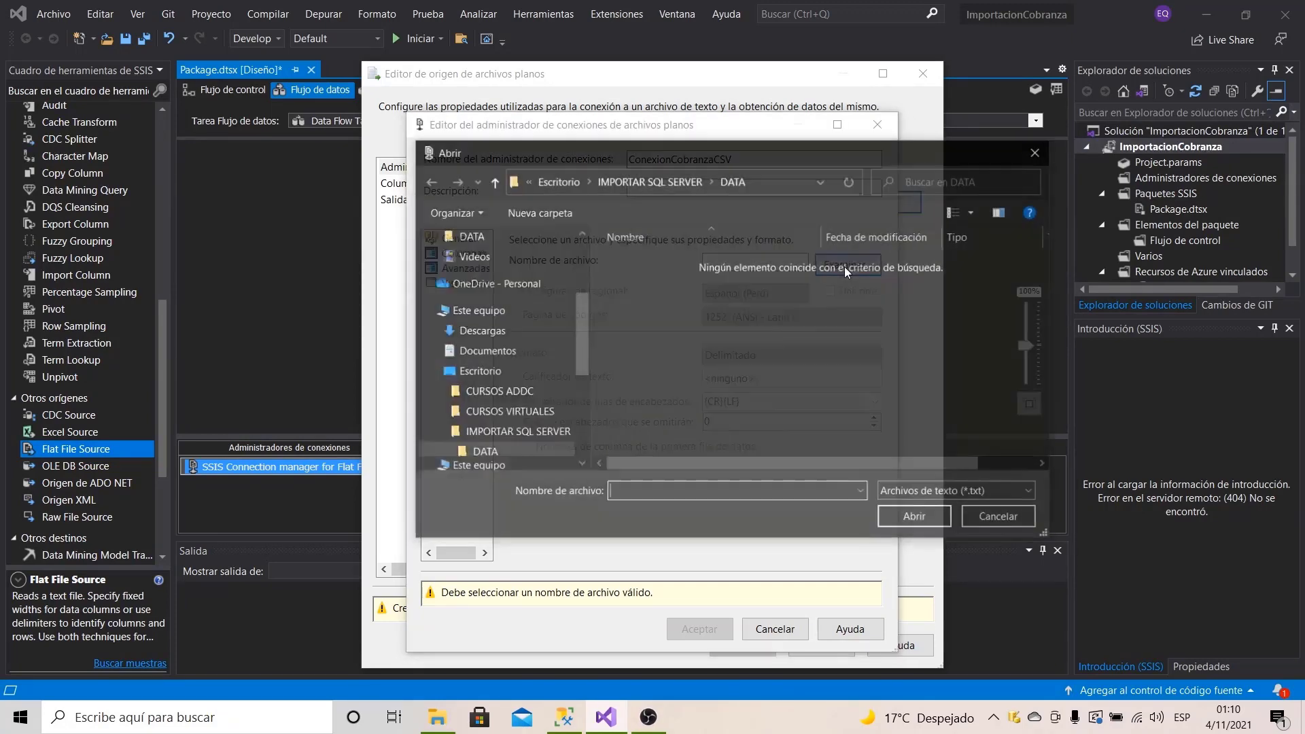
click(658, 178)
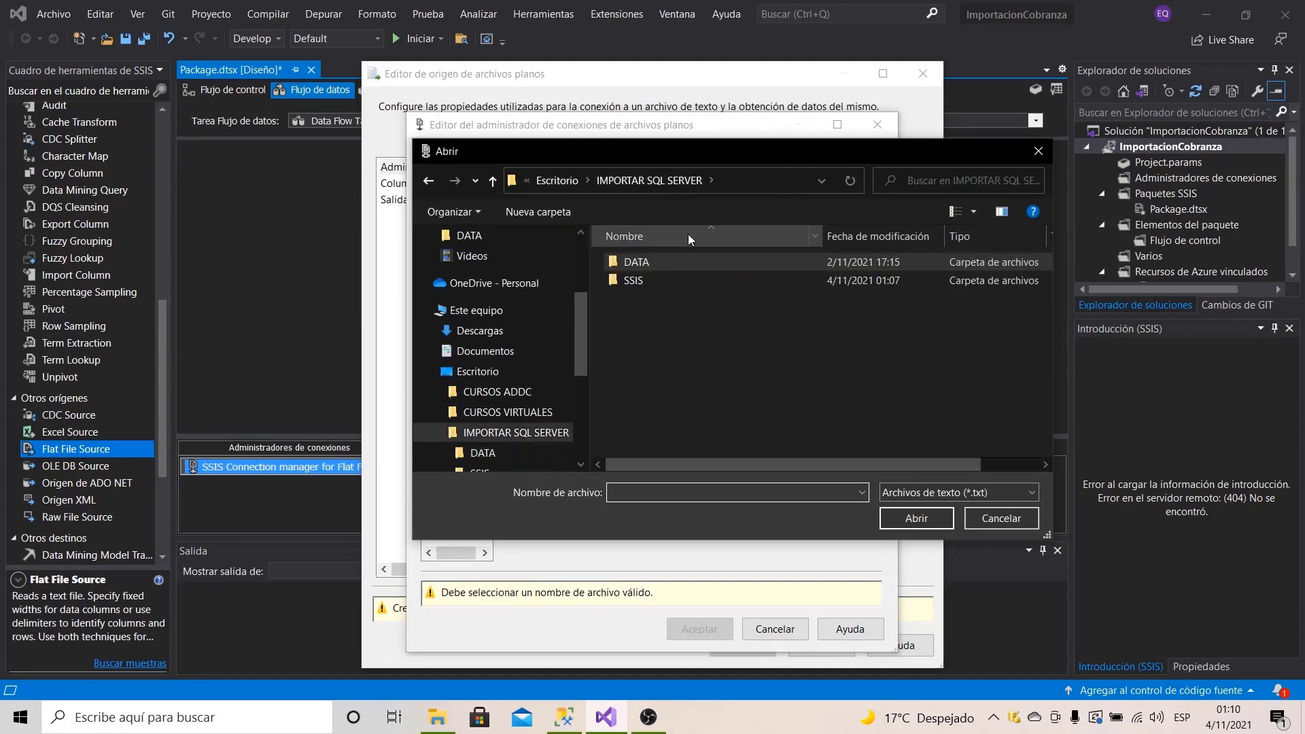
double_click(643, 264)
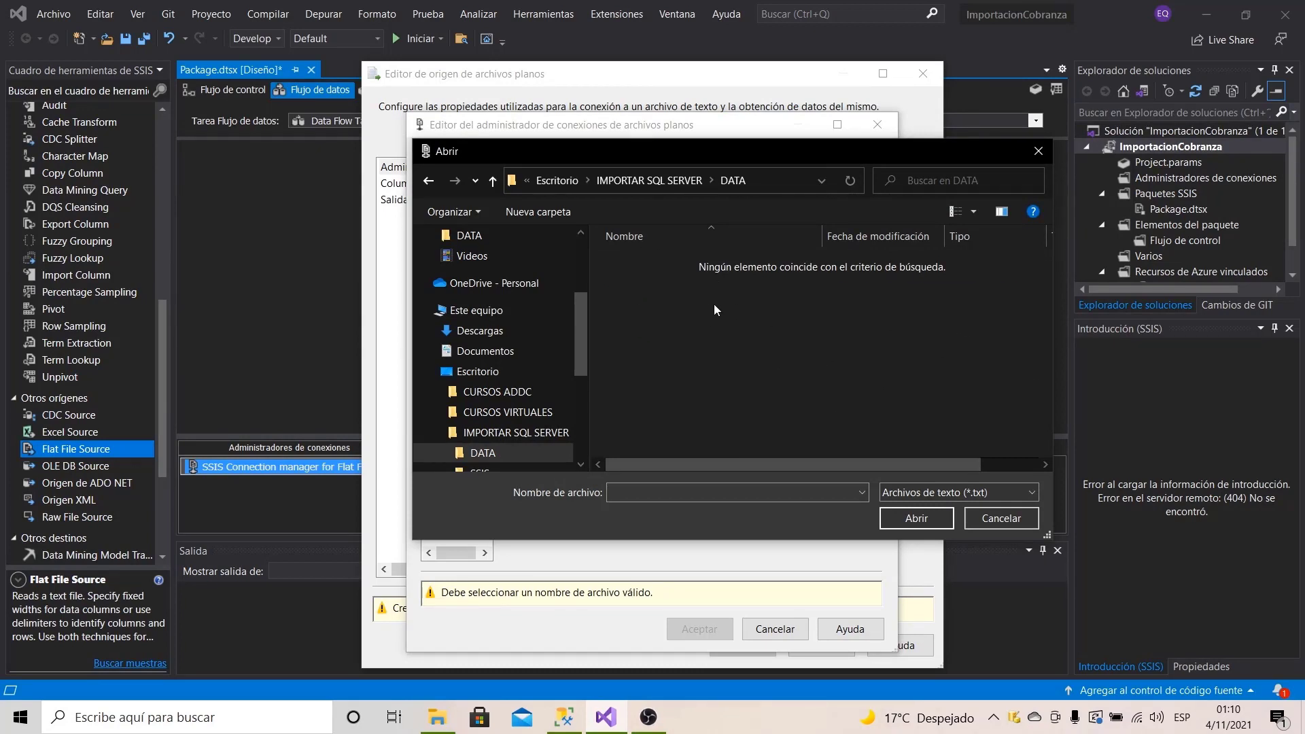
click(1034, 494)
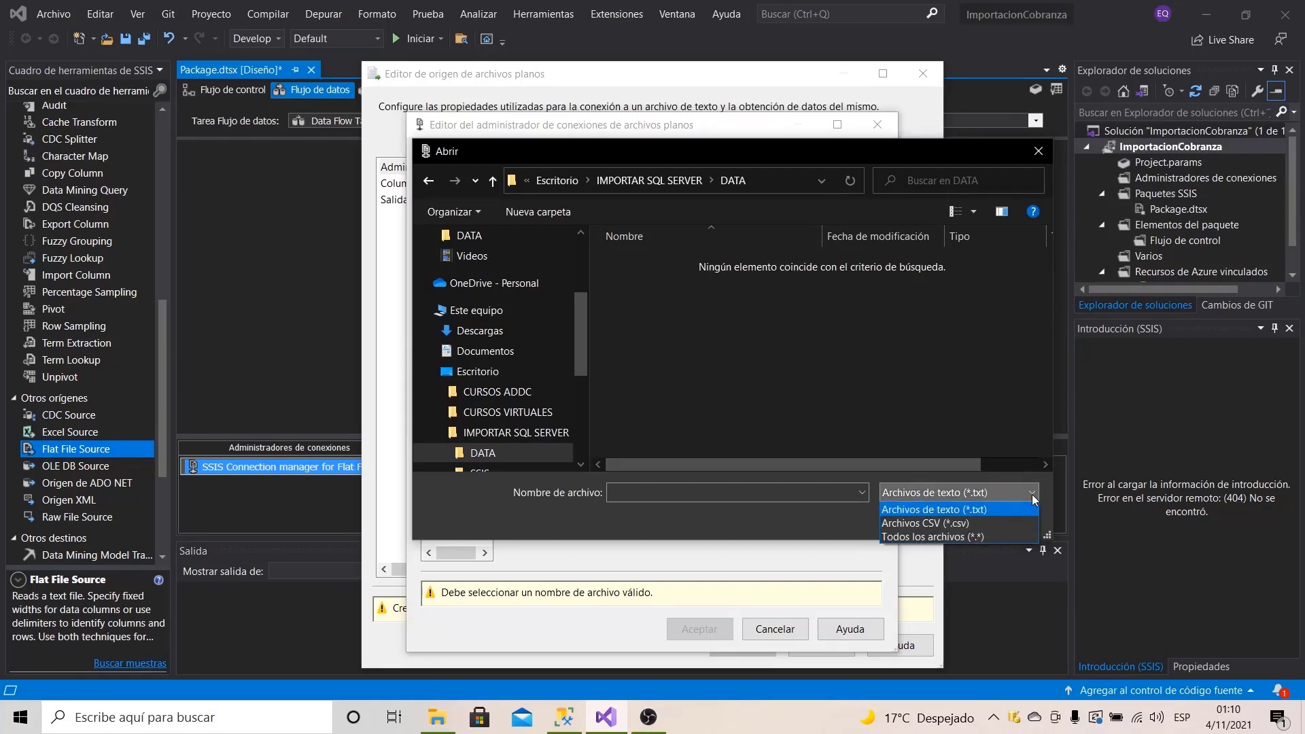
click(943, 524)
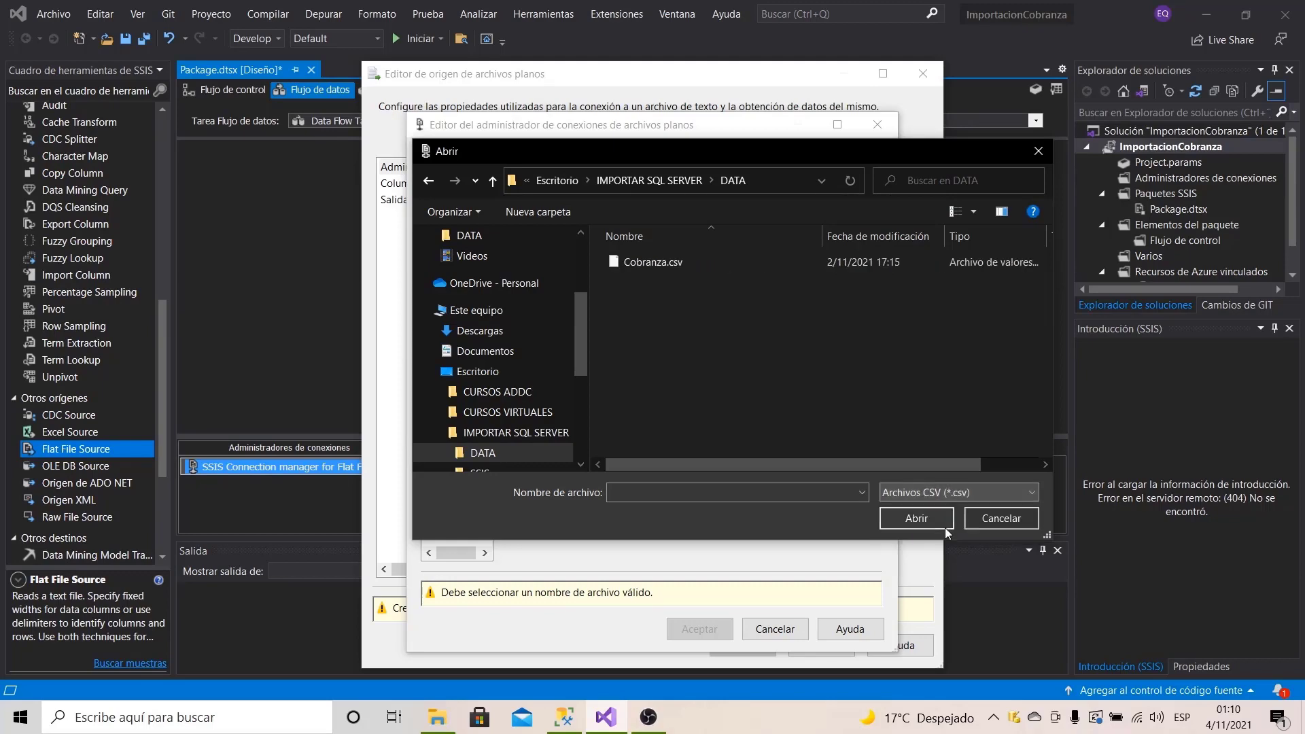
click(641, 262)
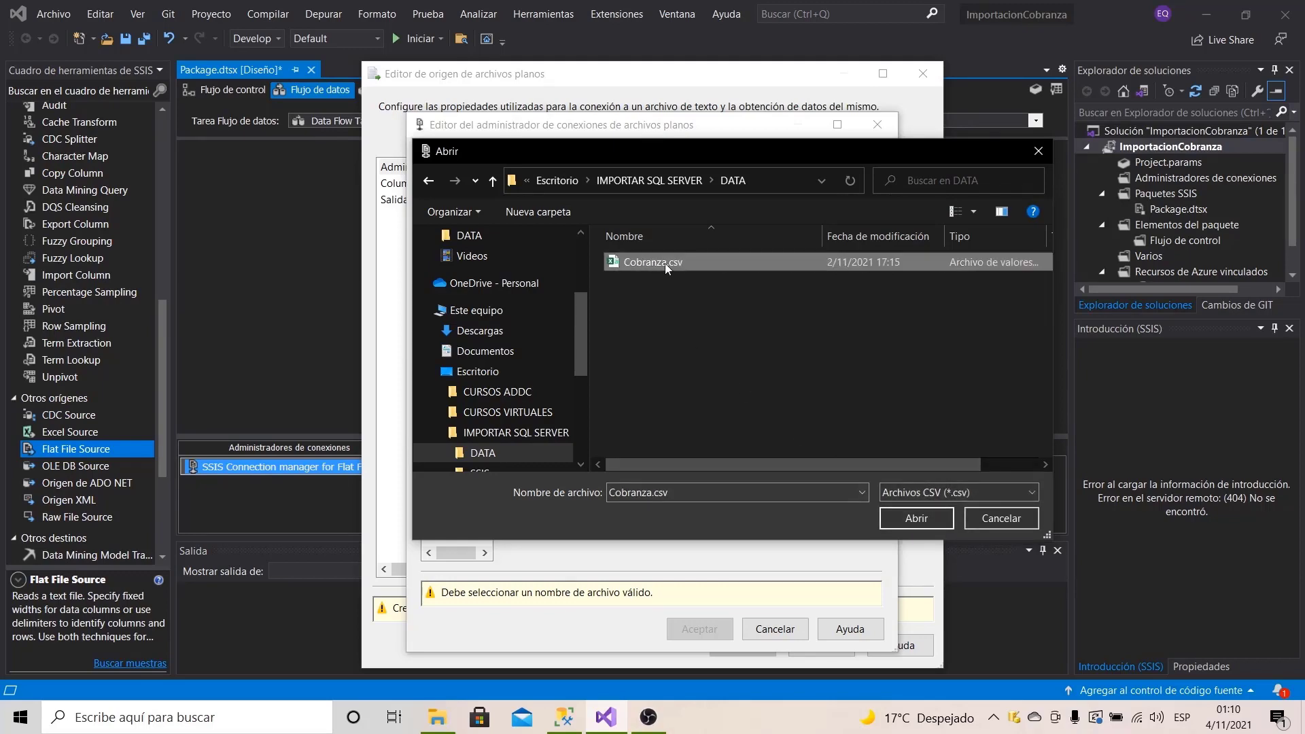
click(919, 518)
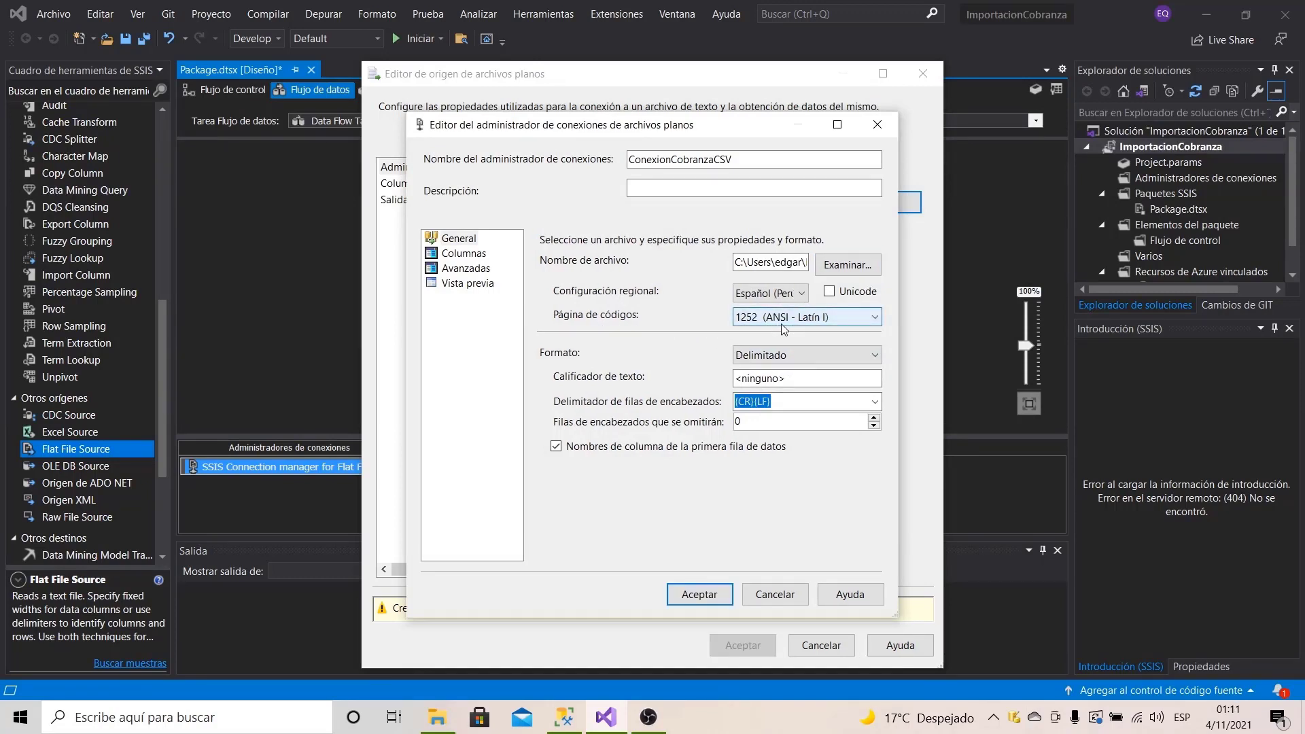
Step: Set the flat file connection's code page to 65001 (UTF-8)
click(860, 318)
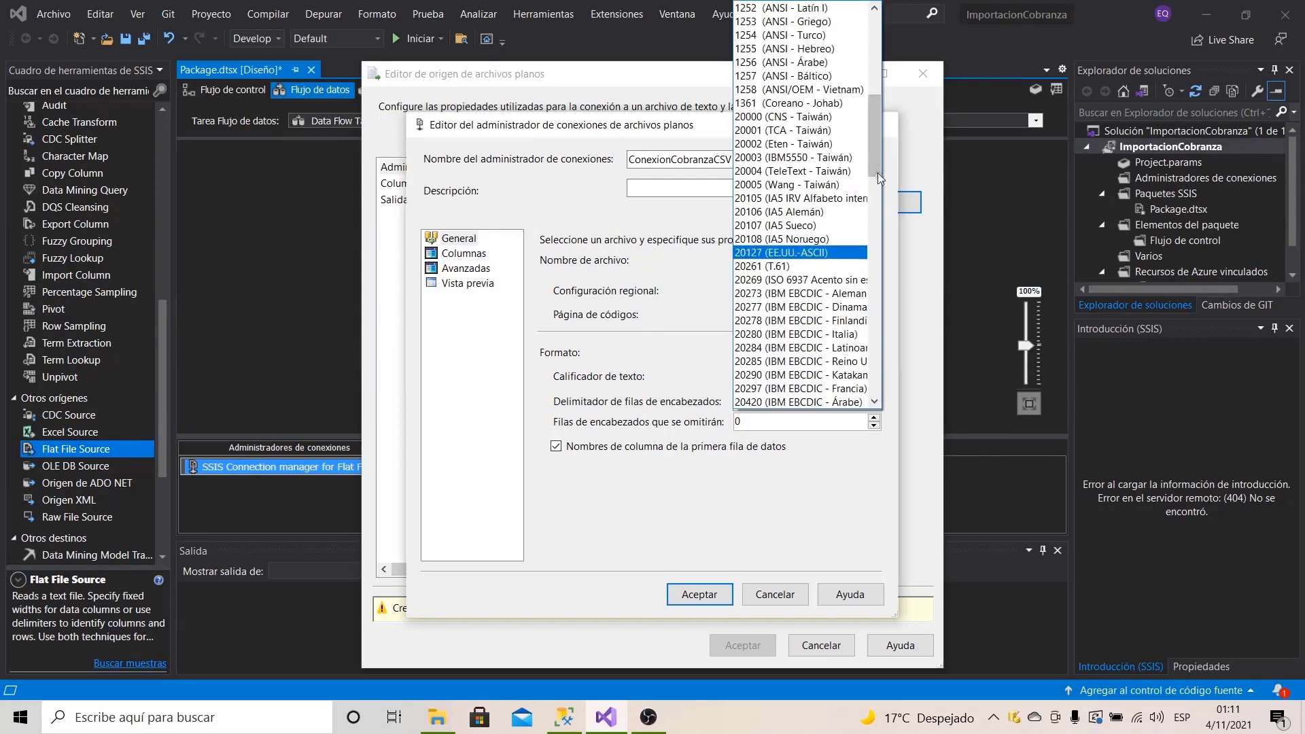
drag(878, 172, 887, 398)
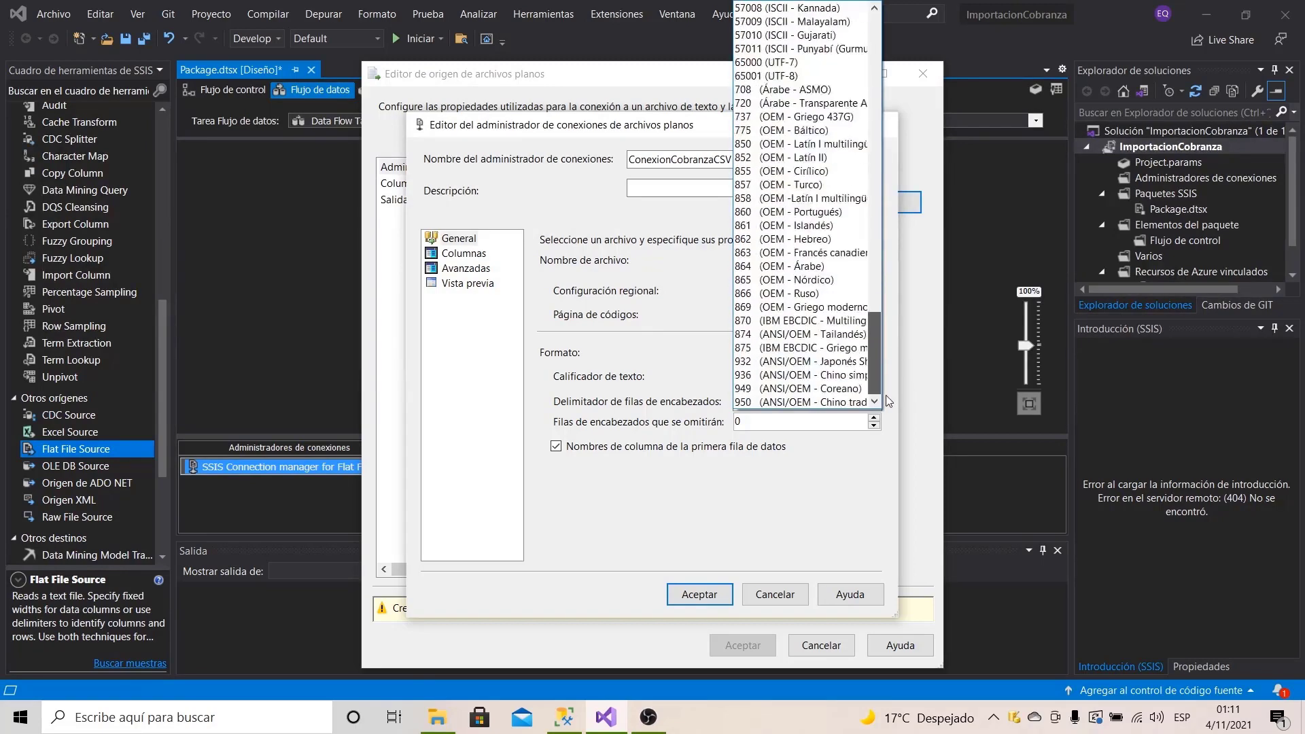
click(776, 76)
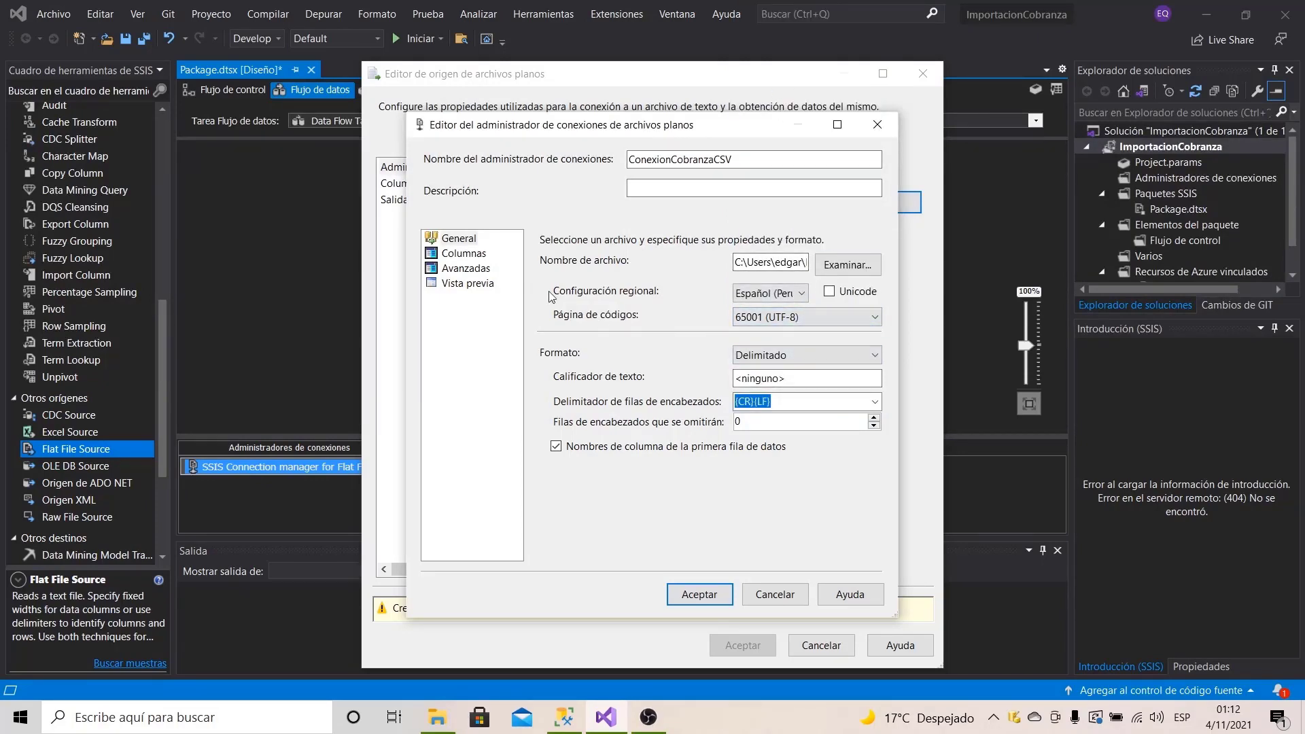
Step: Review the connection's column preview of the Cobranza data and its row and column delimiters
click(464, 257)
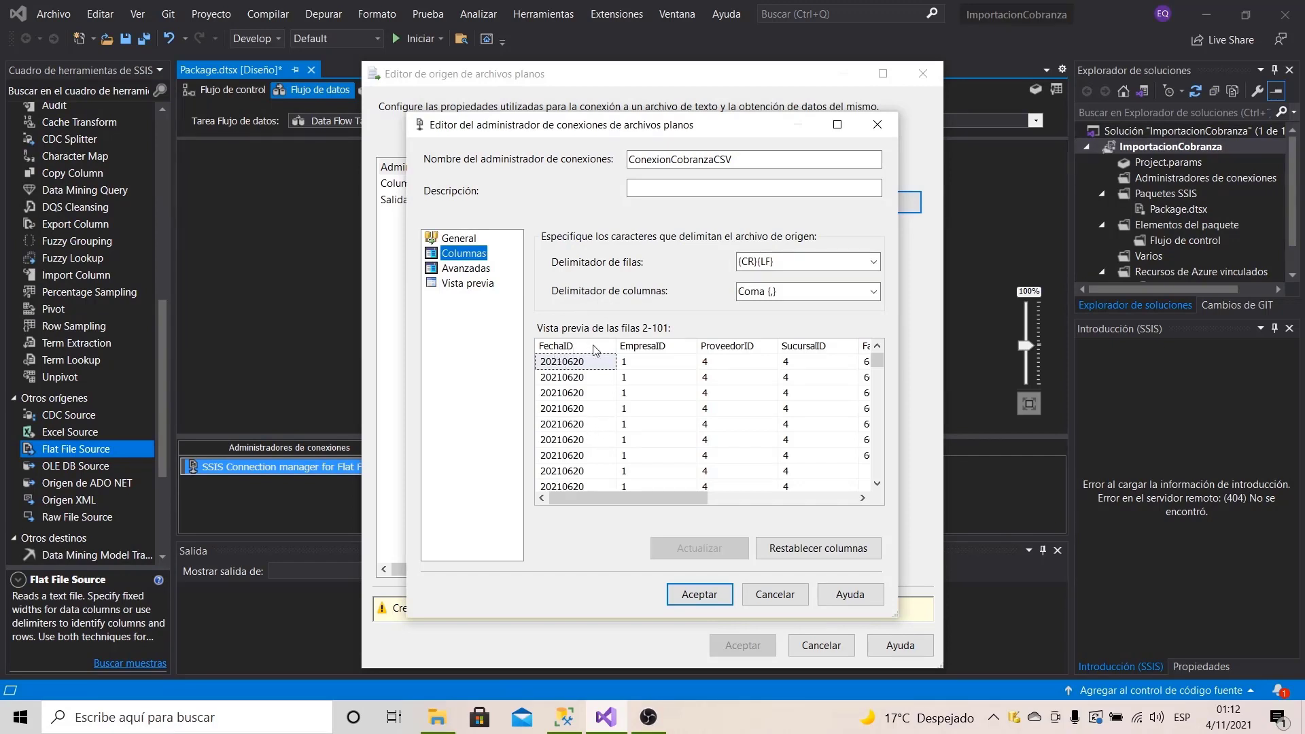
drag(632, 504, 606, 485)
click(562, 361)
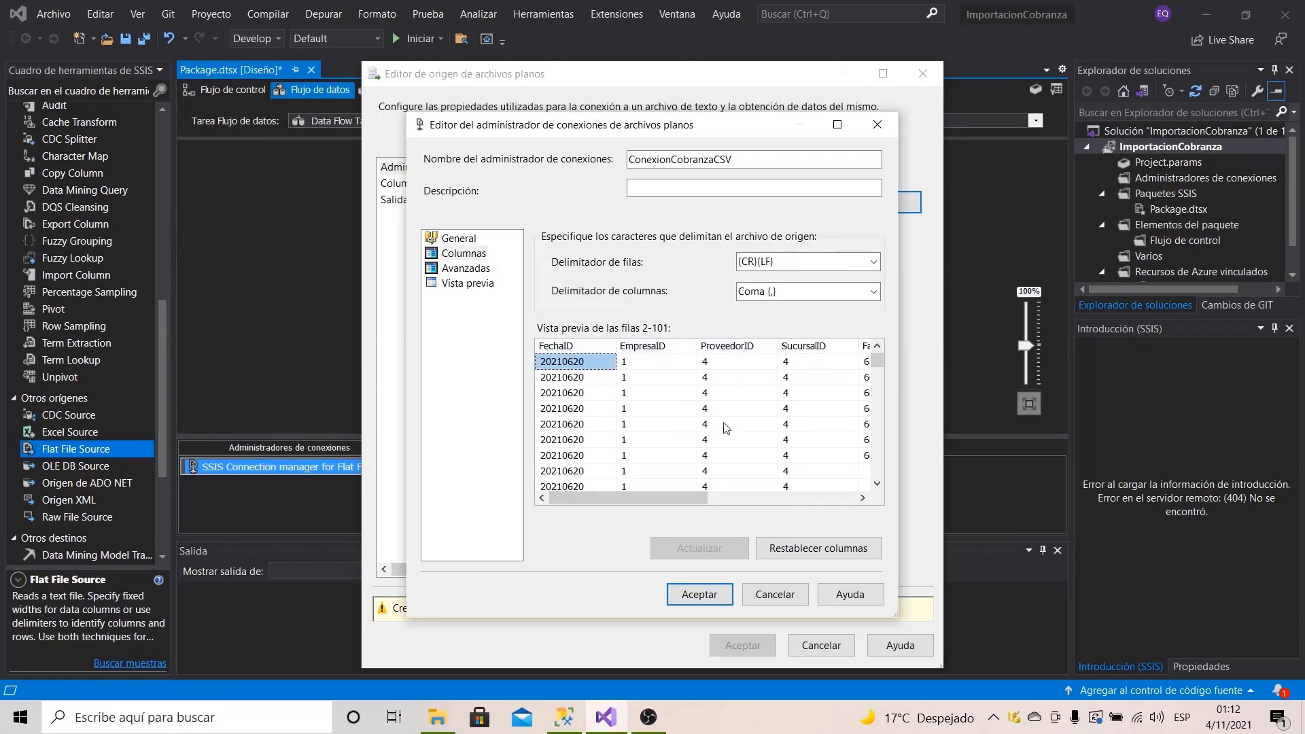
mouse_move(659, 495)
mouse_down()
mouse_move(802, 494)
mouse_move(654, 490)
mouse_up()
click(801, 262)
click(763, 265)
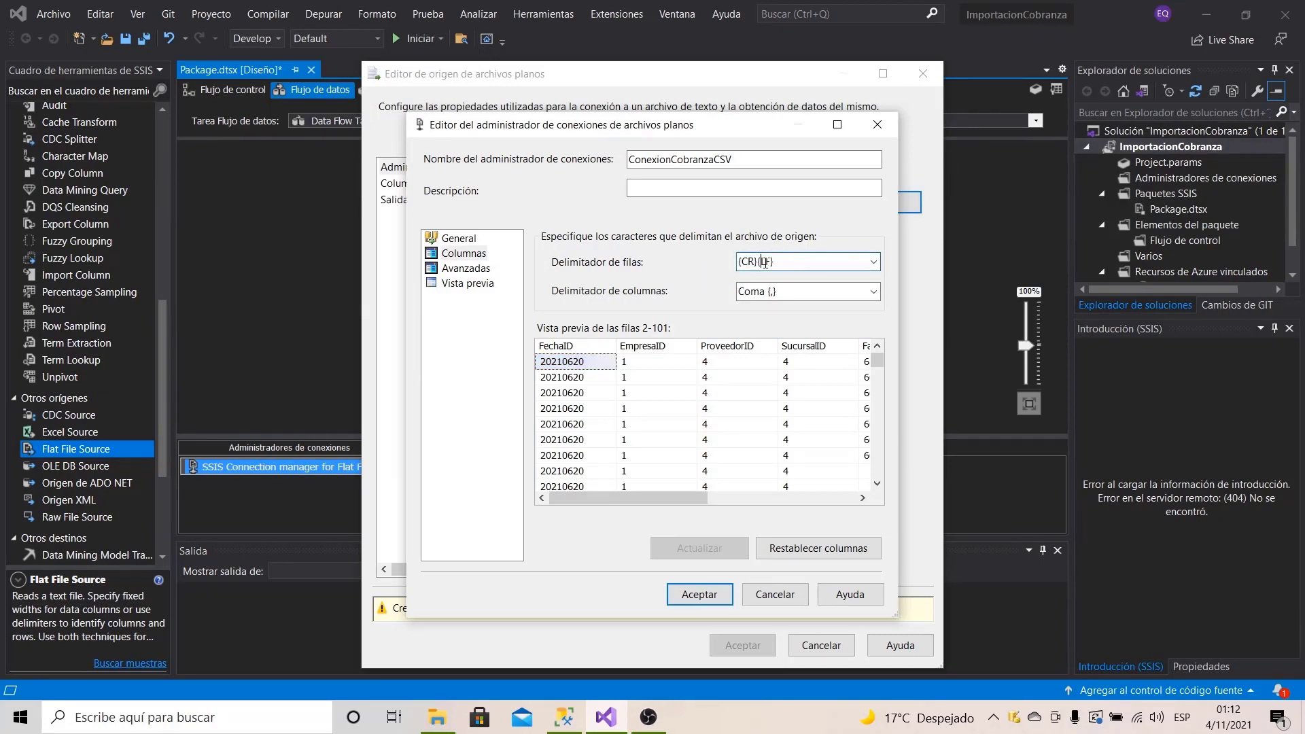
drag(774, 263, 700, 270)
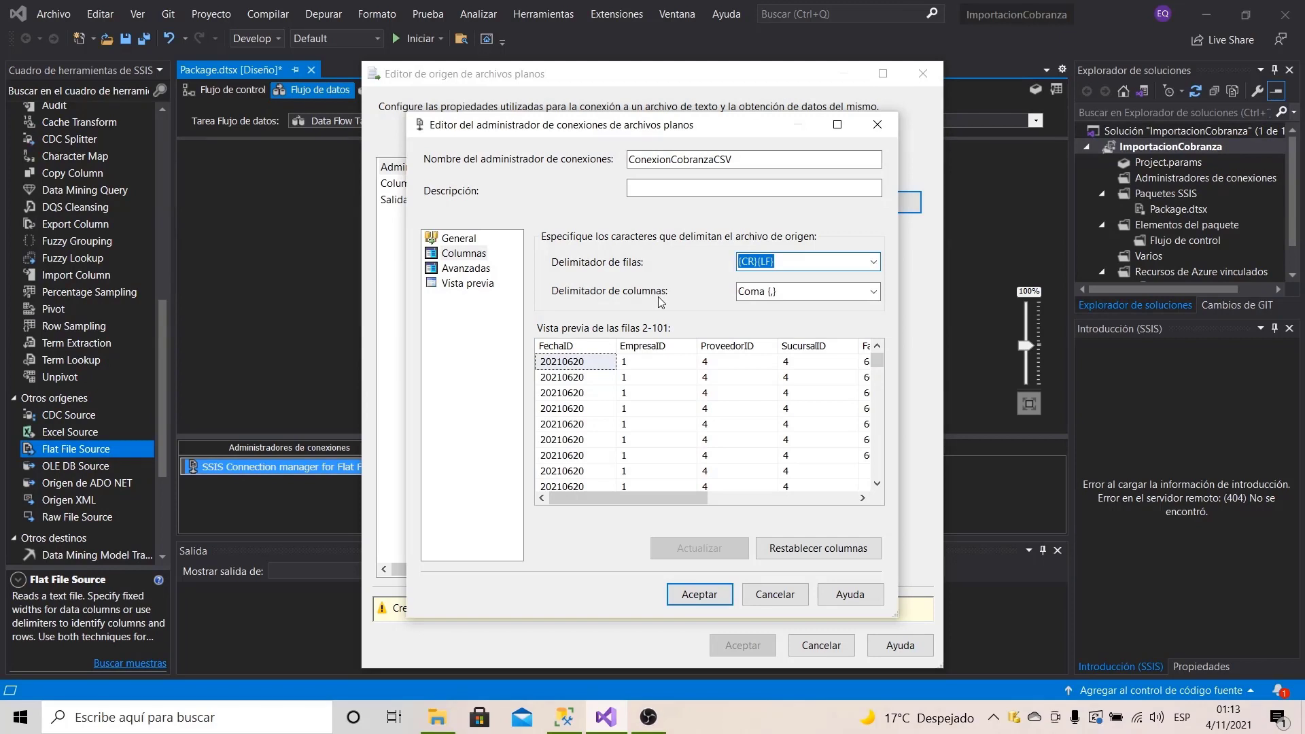
click(799, 294)
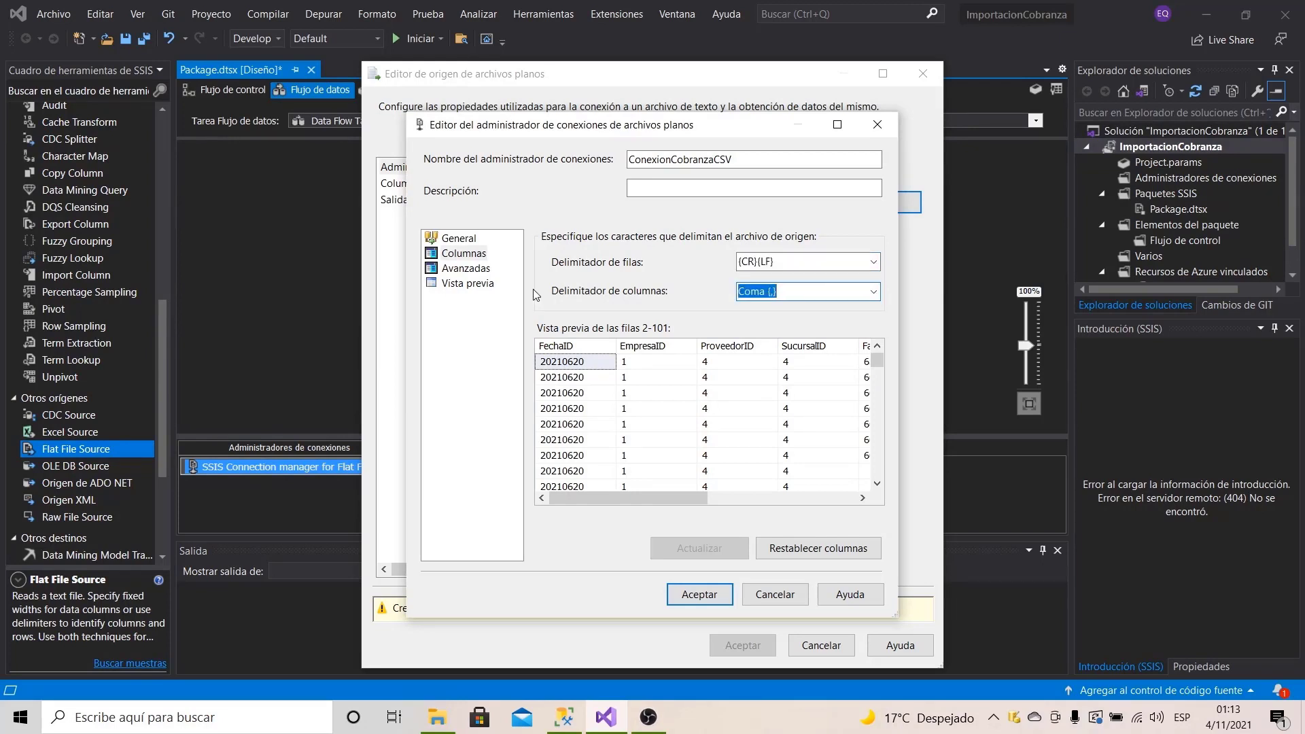
Step: Examine the advanced properties, including data type, of several connection columns from FechaID to Comision
click(462, 269)
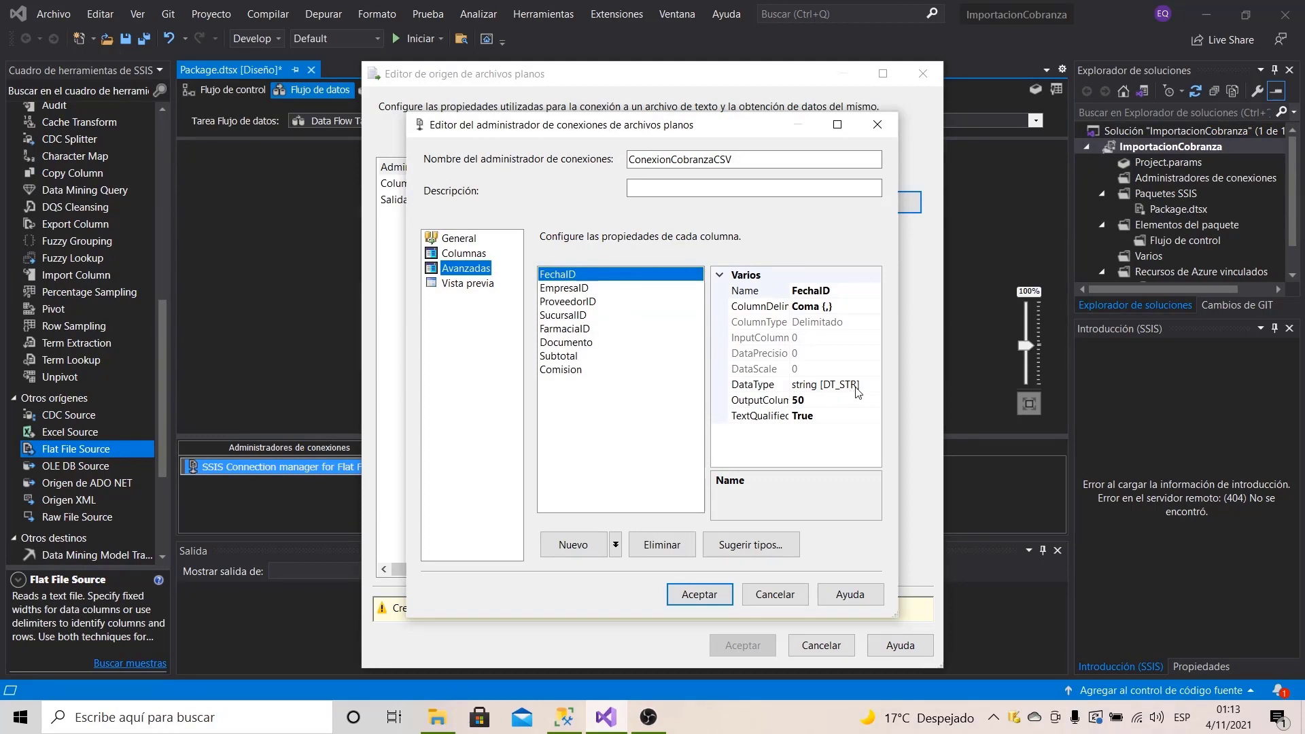
click(575, 290)
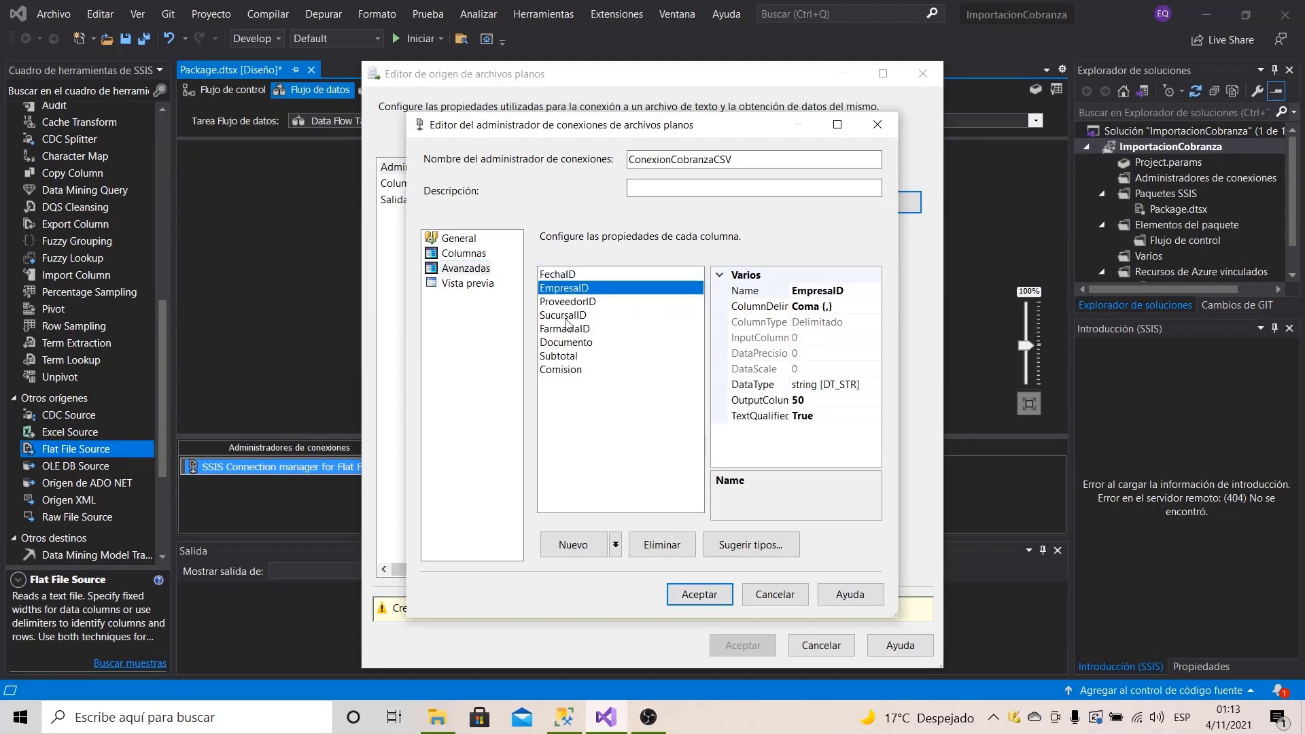
click(569, 325)
click(570, 345)
click(570, 372)
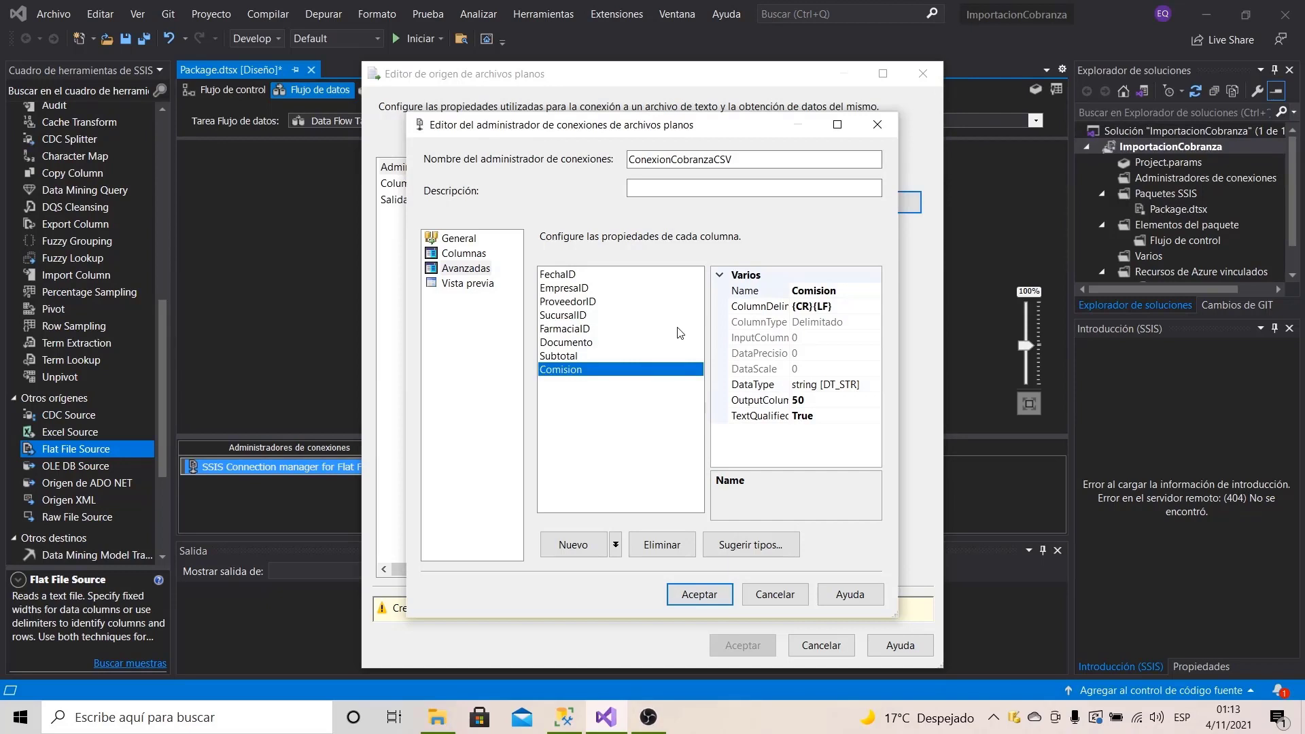
Step: Accept the ConexionCobranzaCSV flat file connection and make the source retain null values as nulls in the data flow
click(462, 284)
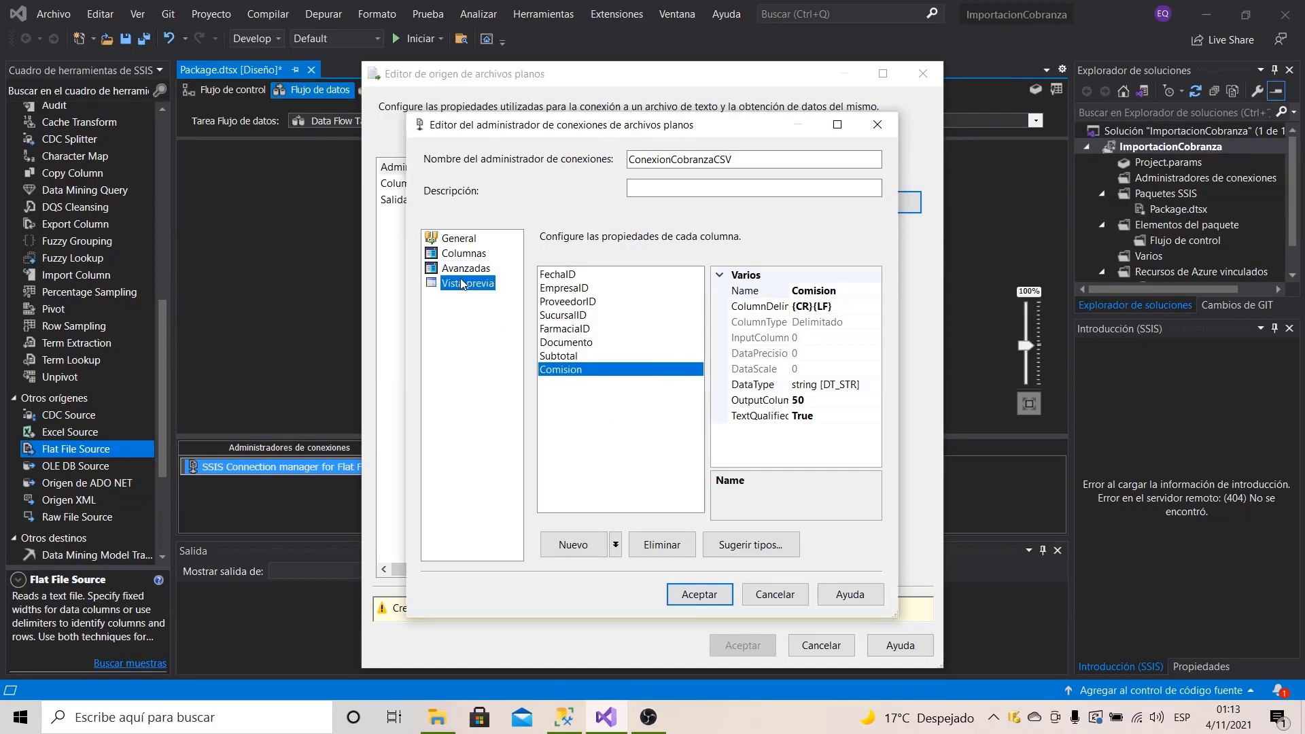
click(700, 595)
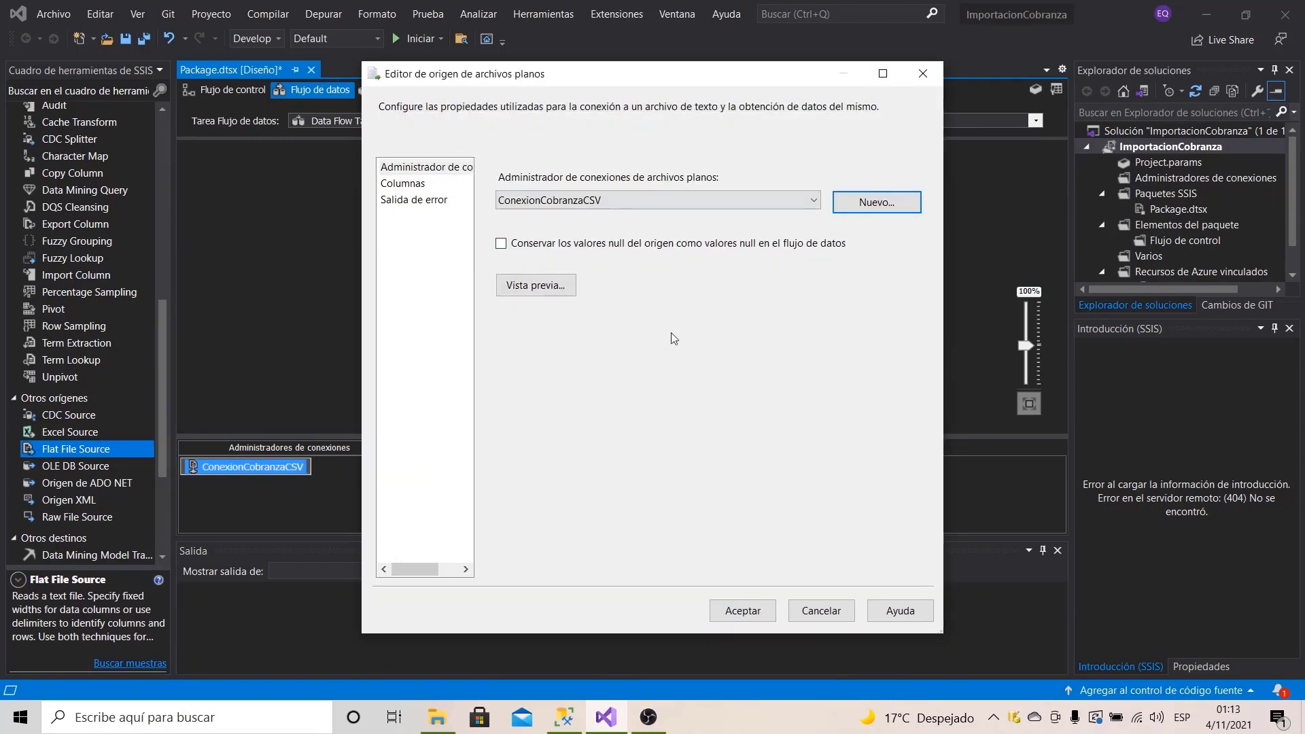
click(501, 247)
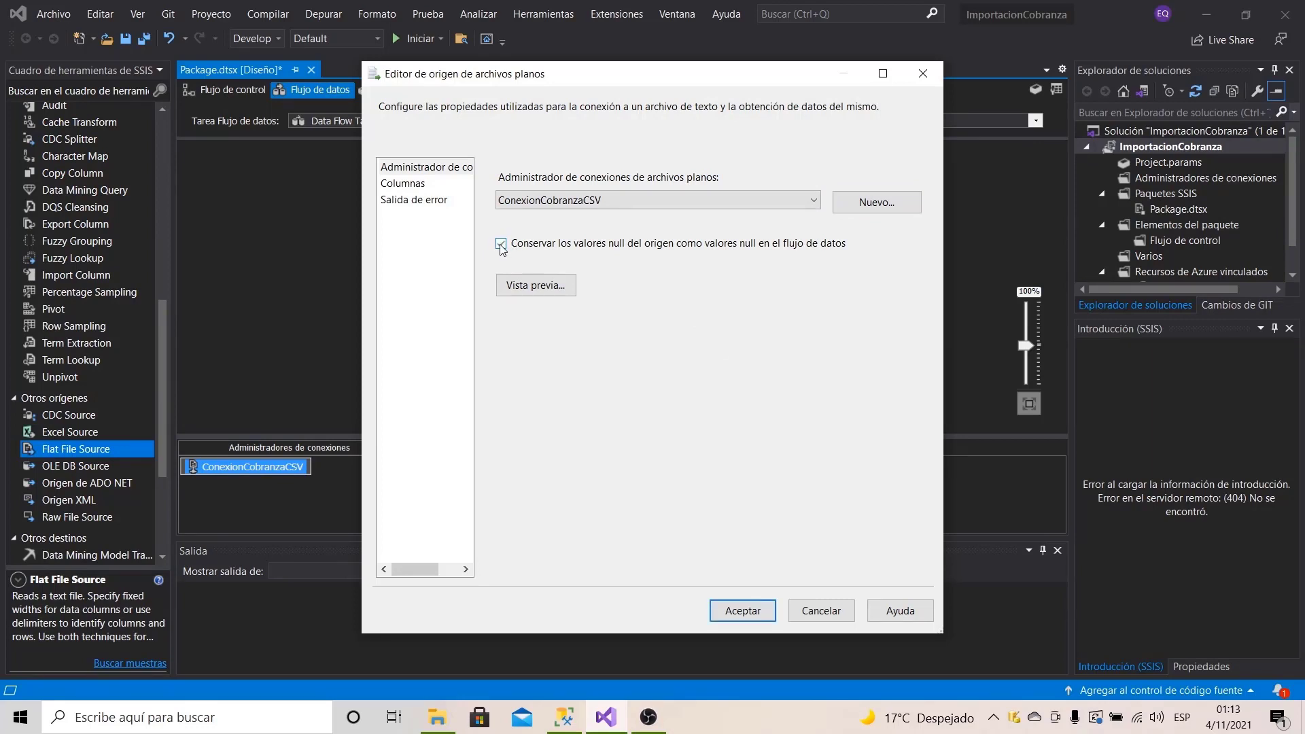
Step: Preview the flat file source's sample data rows from Cobranza.csv
click(543, 289)
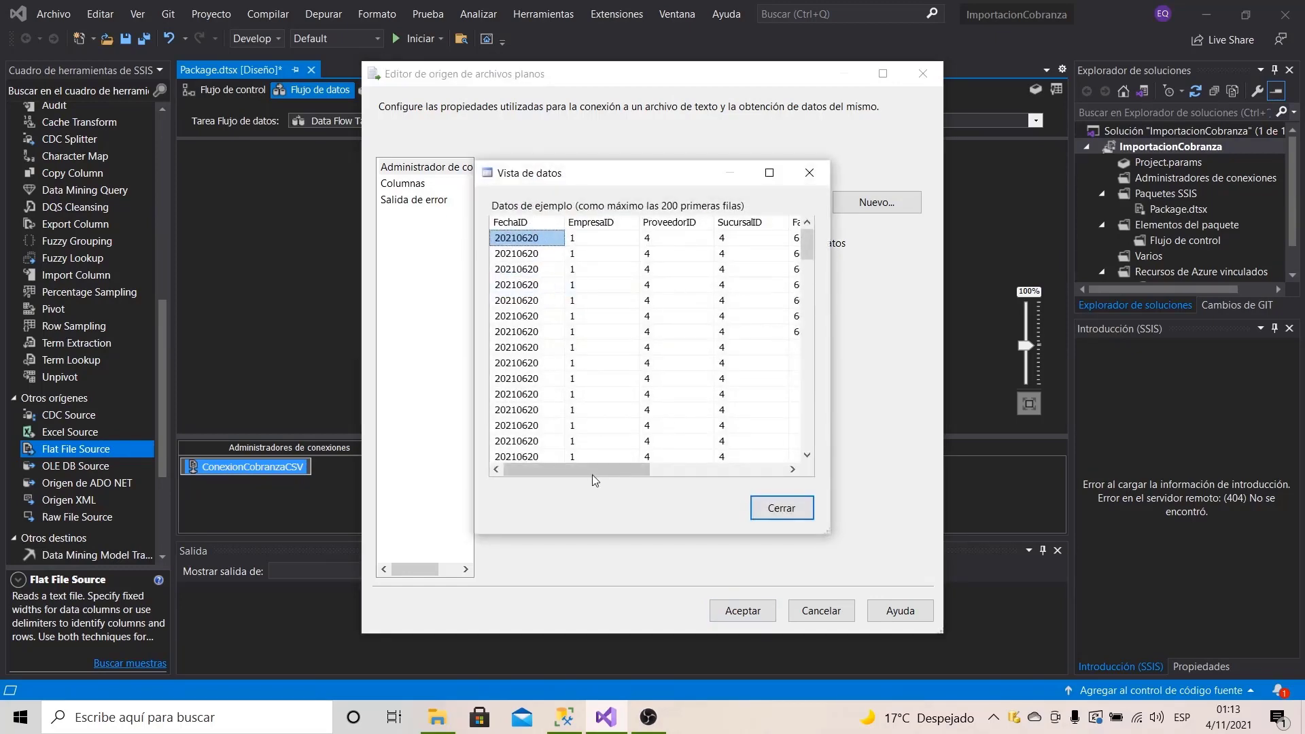
drag(593, 469, 484, 439)
drag(583, 470, 724, 364)
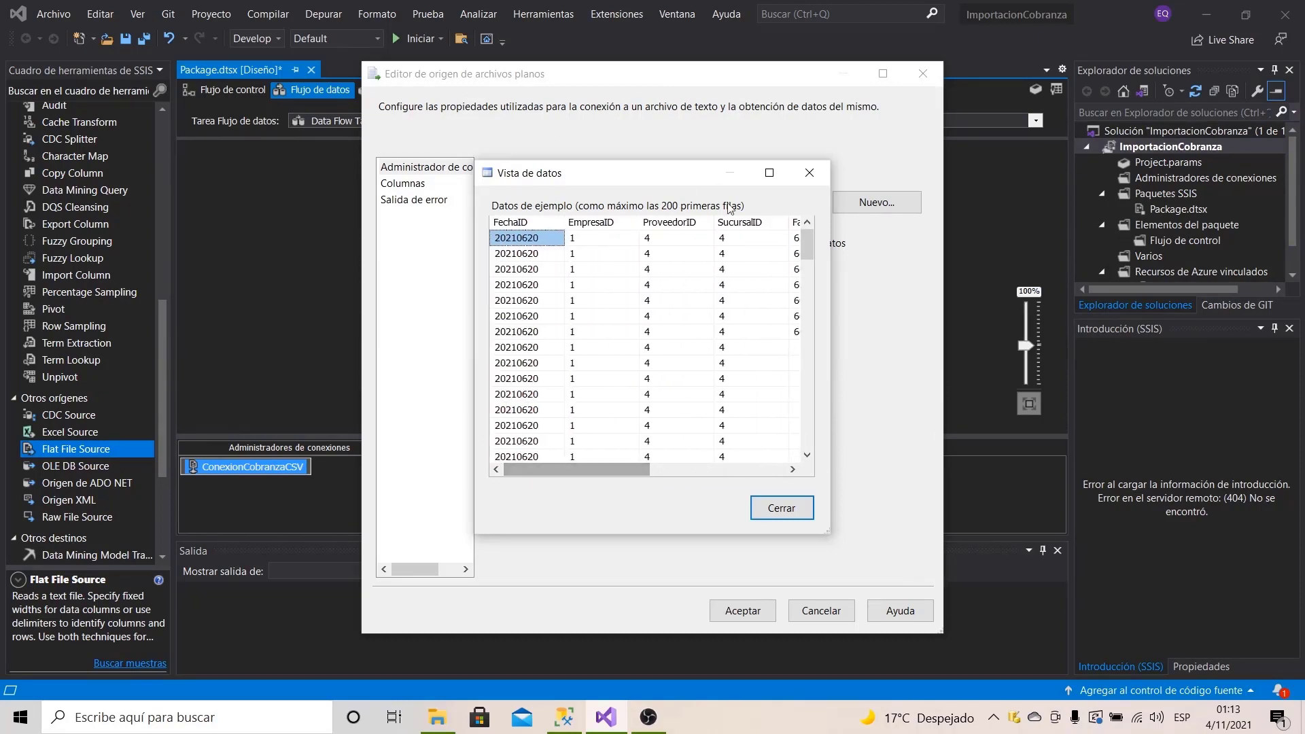
click(781, 509)
Step: Review the flat file source's column mappings and error output options, and accept its configuration
click(394, 182)
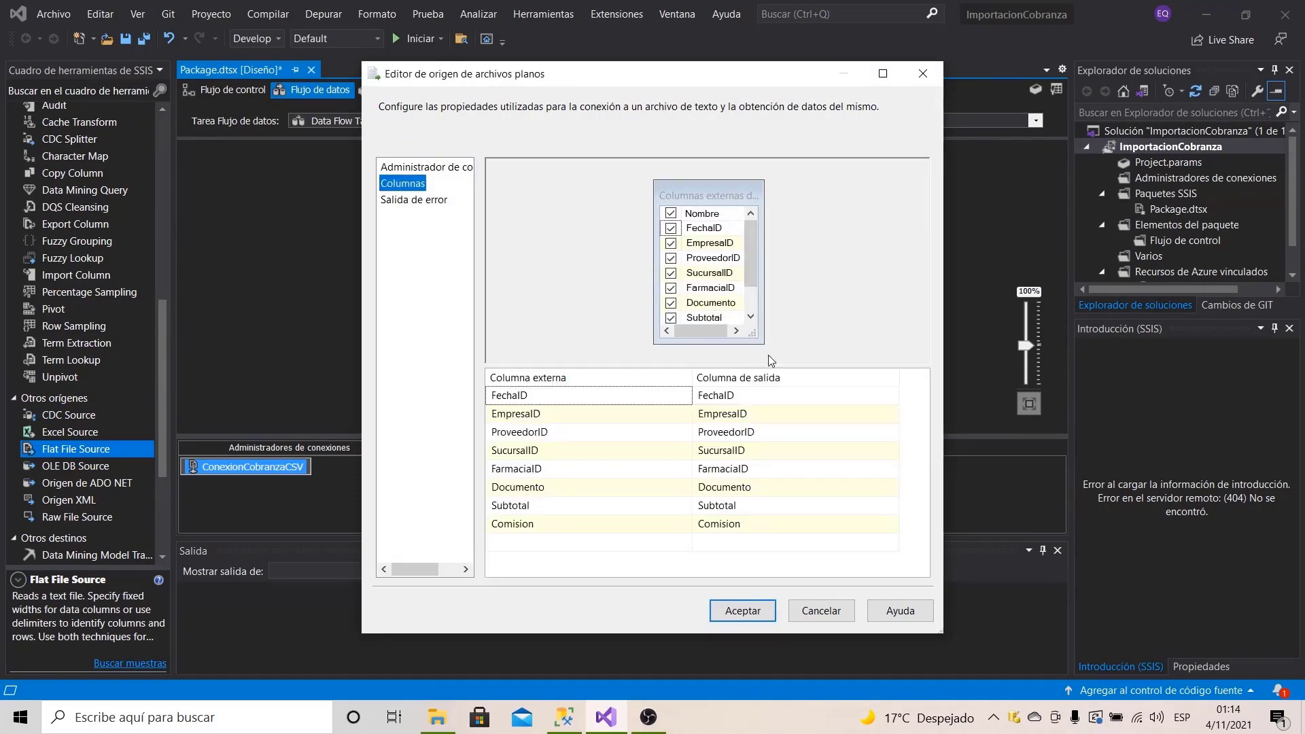
drag(753, 334, 777, 358)
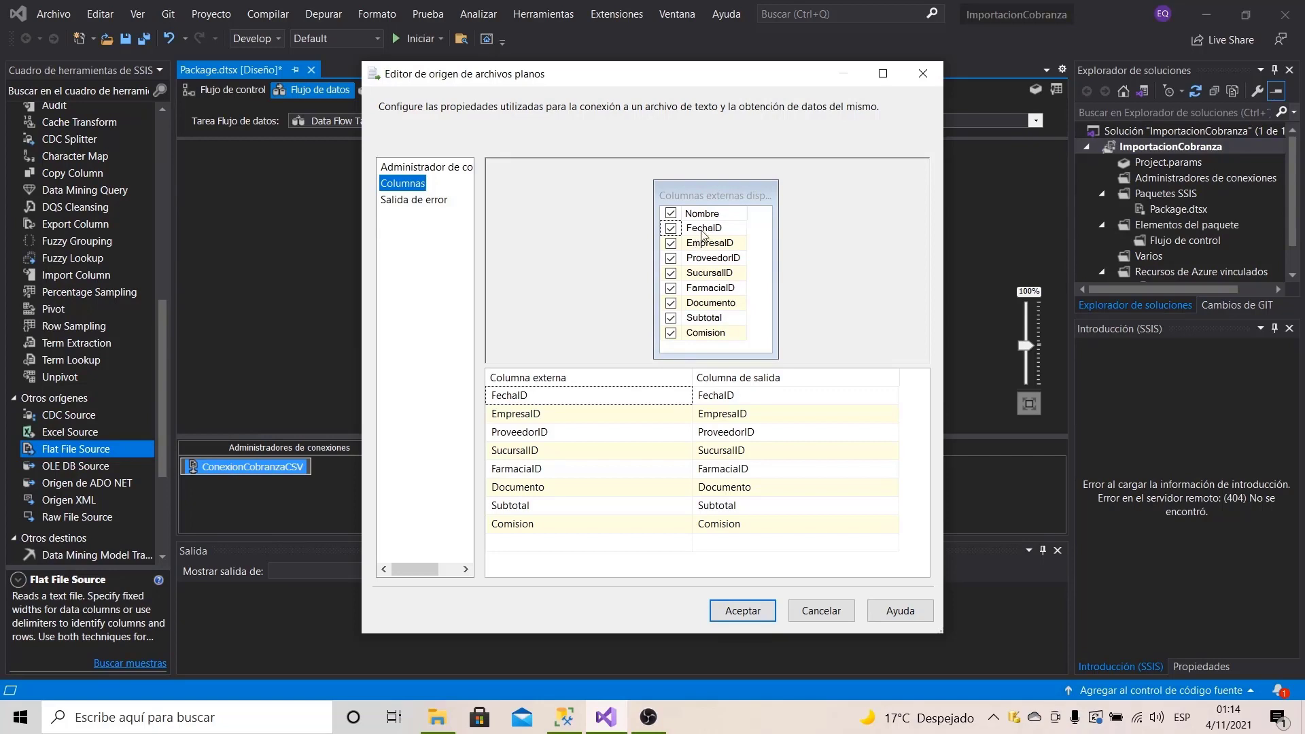
click(423, 202)
drag(667, 517, 762, 514)
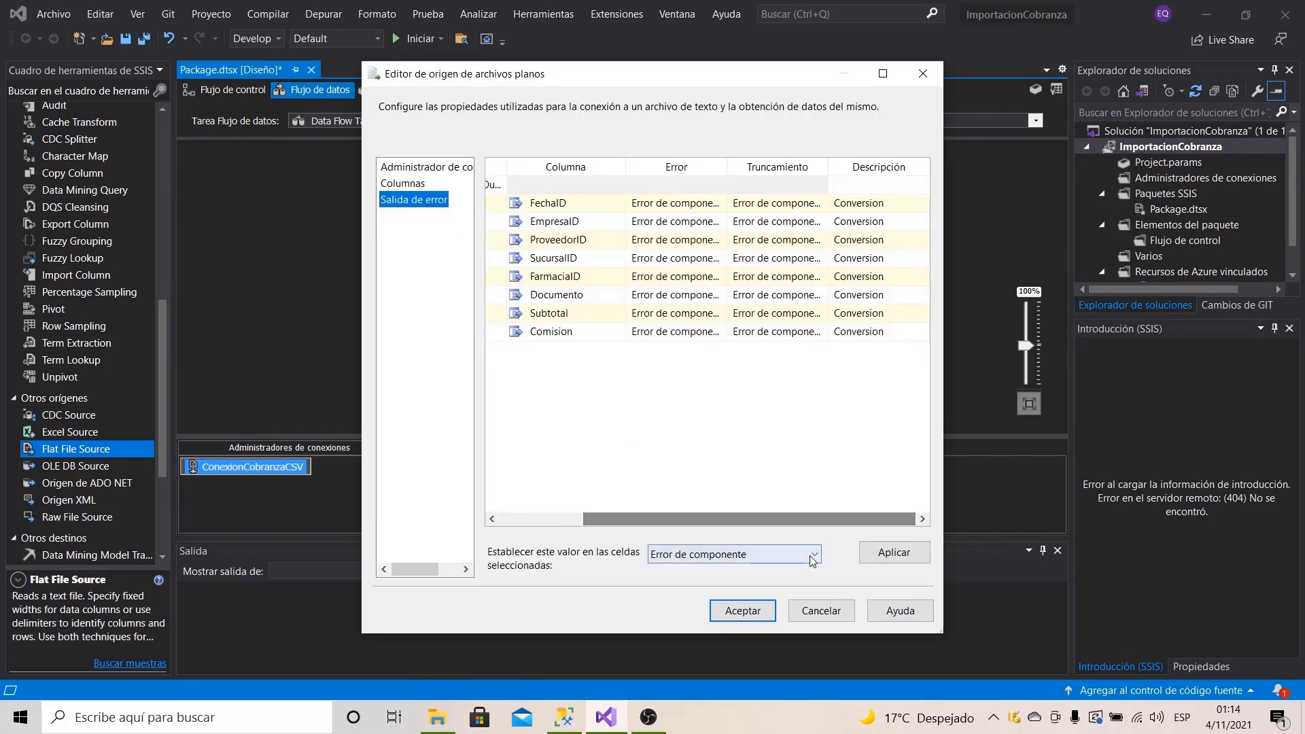
click(814, 553)
click(811, 562)
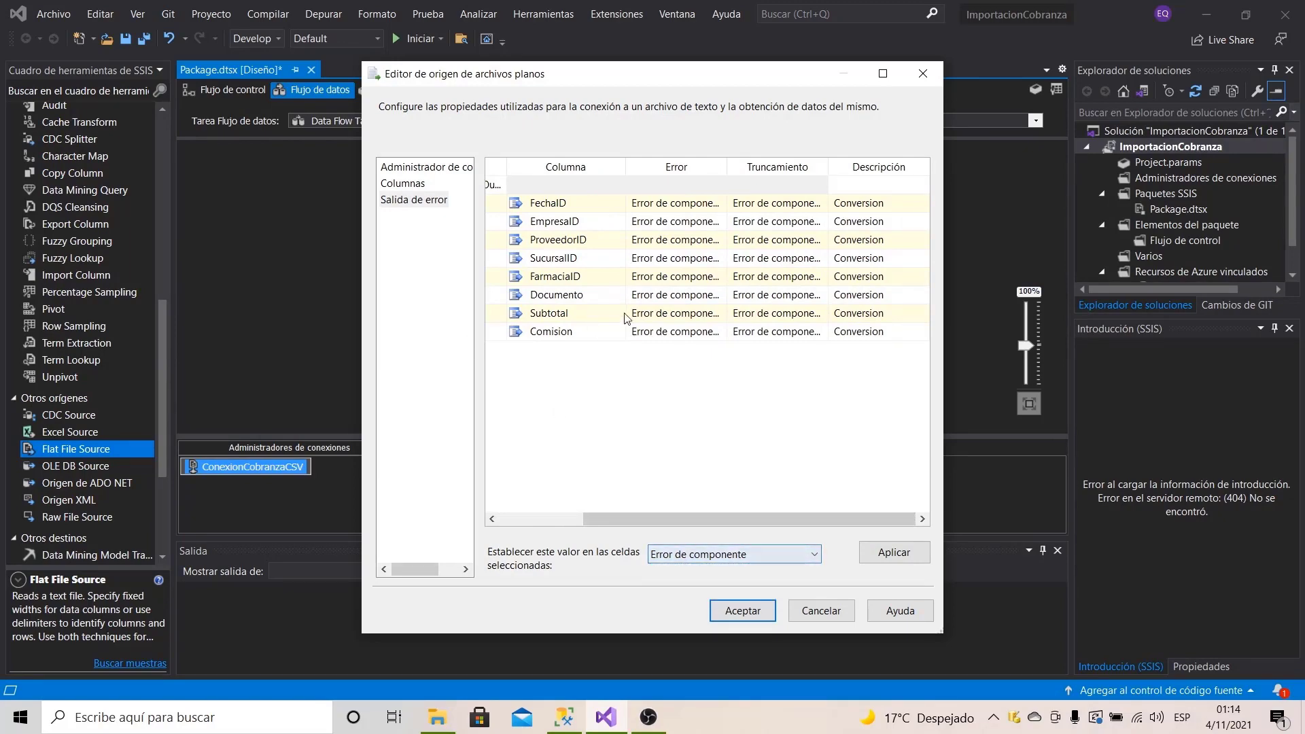
click(734, 611)
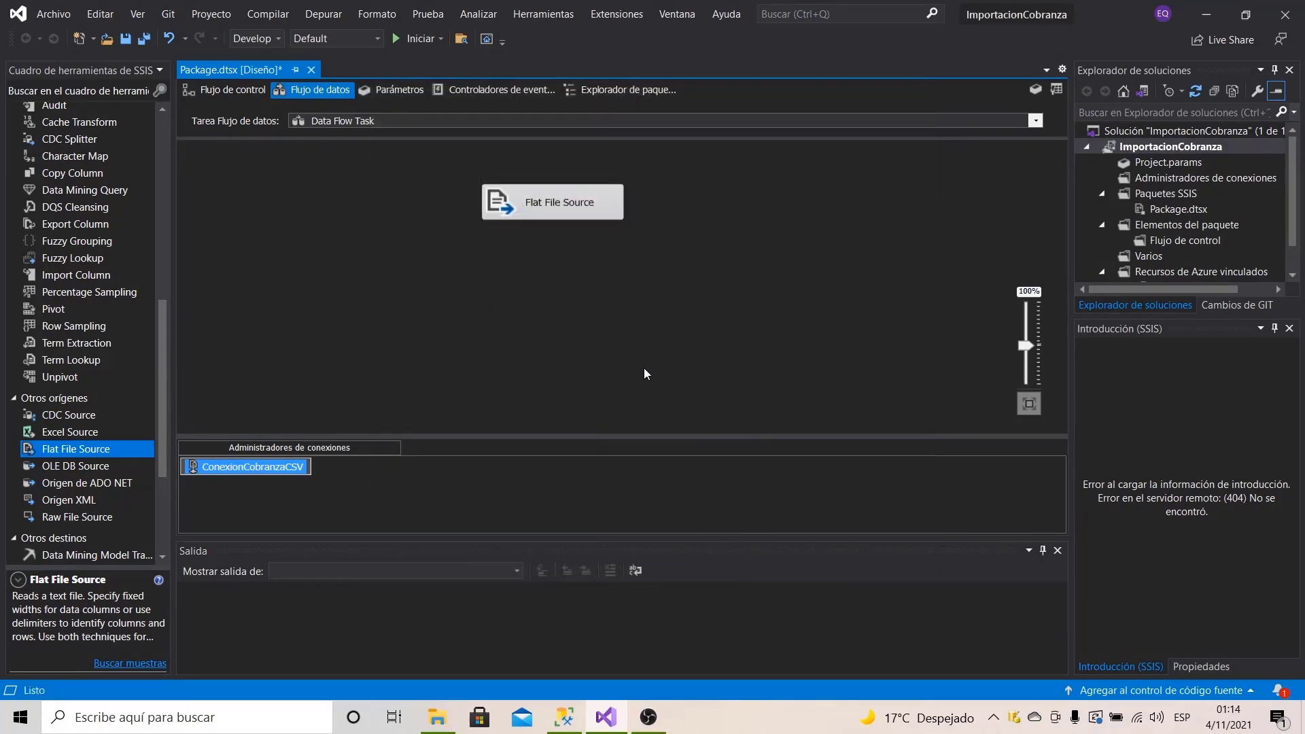
Step: Rename the Flat File Source component in the data flow as ImportarCobranza
click(557, 206)
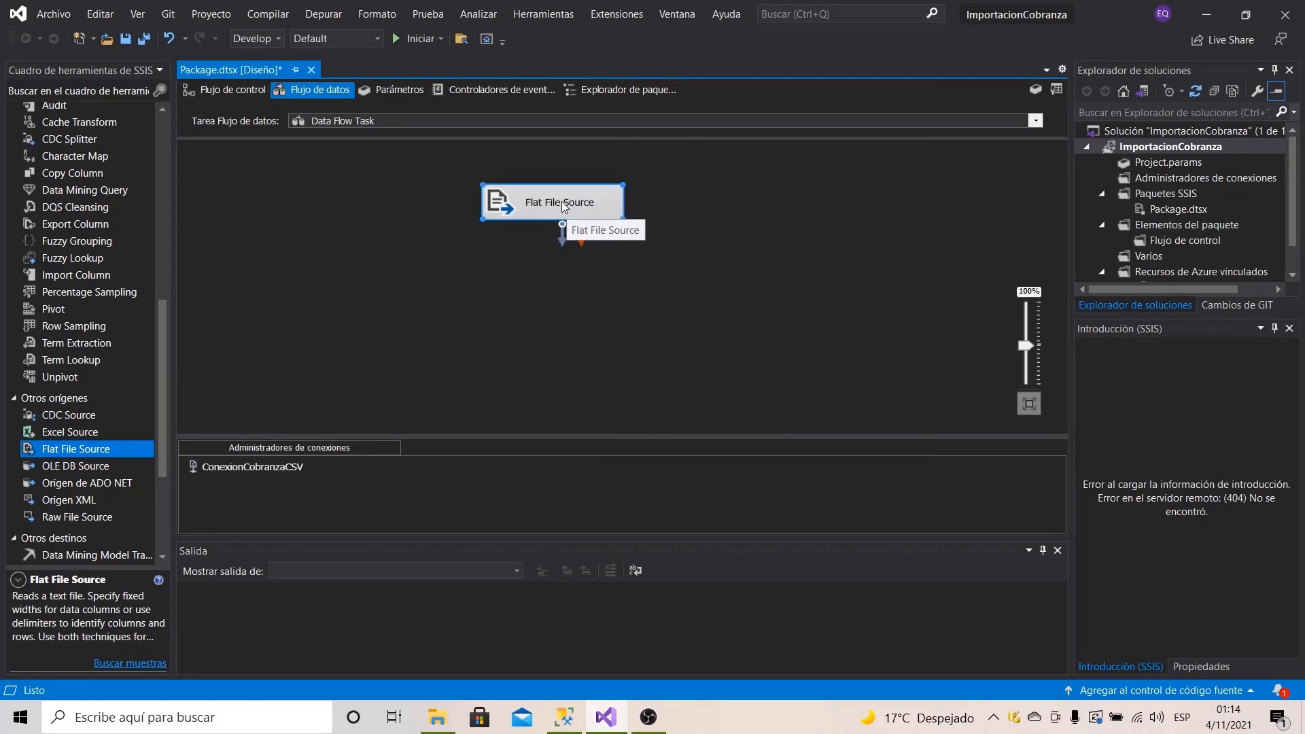
right_click(561, 201)
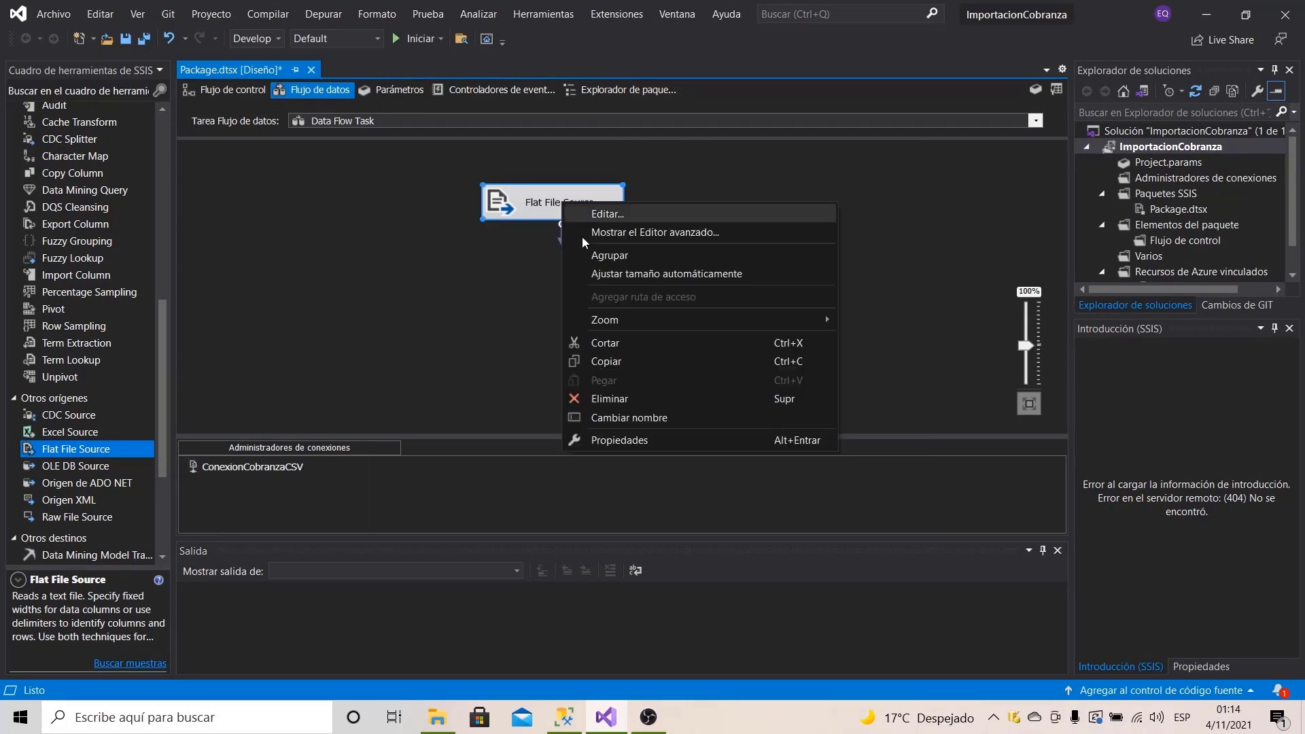
click(636, 419)
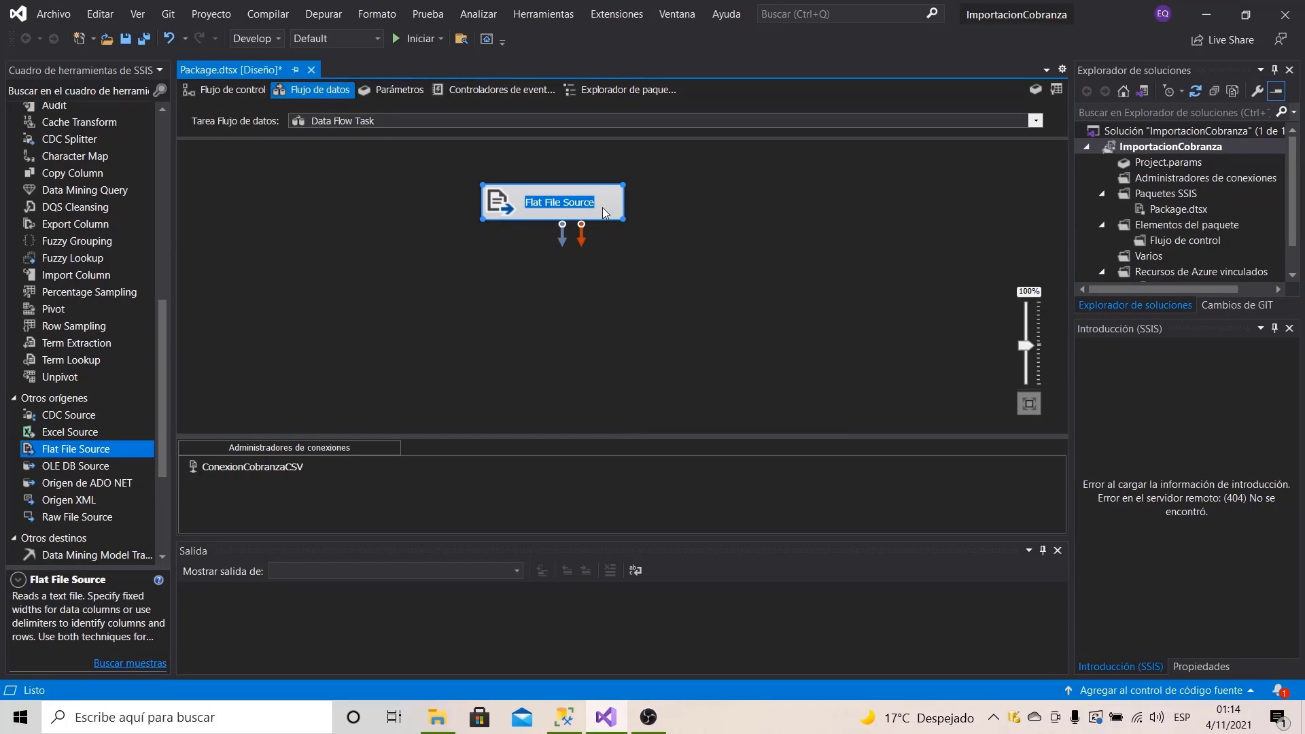
text(origen)
key(BackSpace)
key(BackSpace)
key(BackSpace)
key(BackSpace)
key(BackSpace)
key(BackSpace)
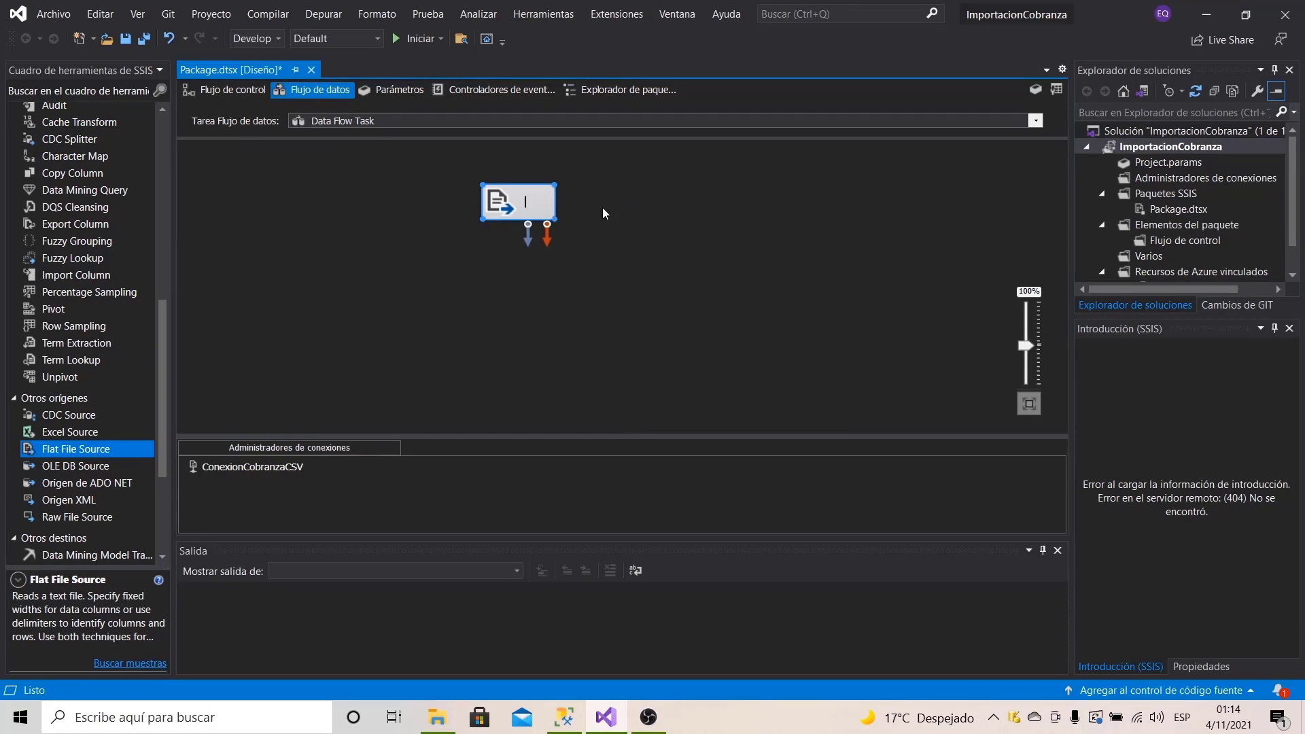
text(Importar)
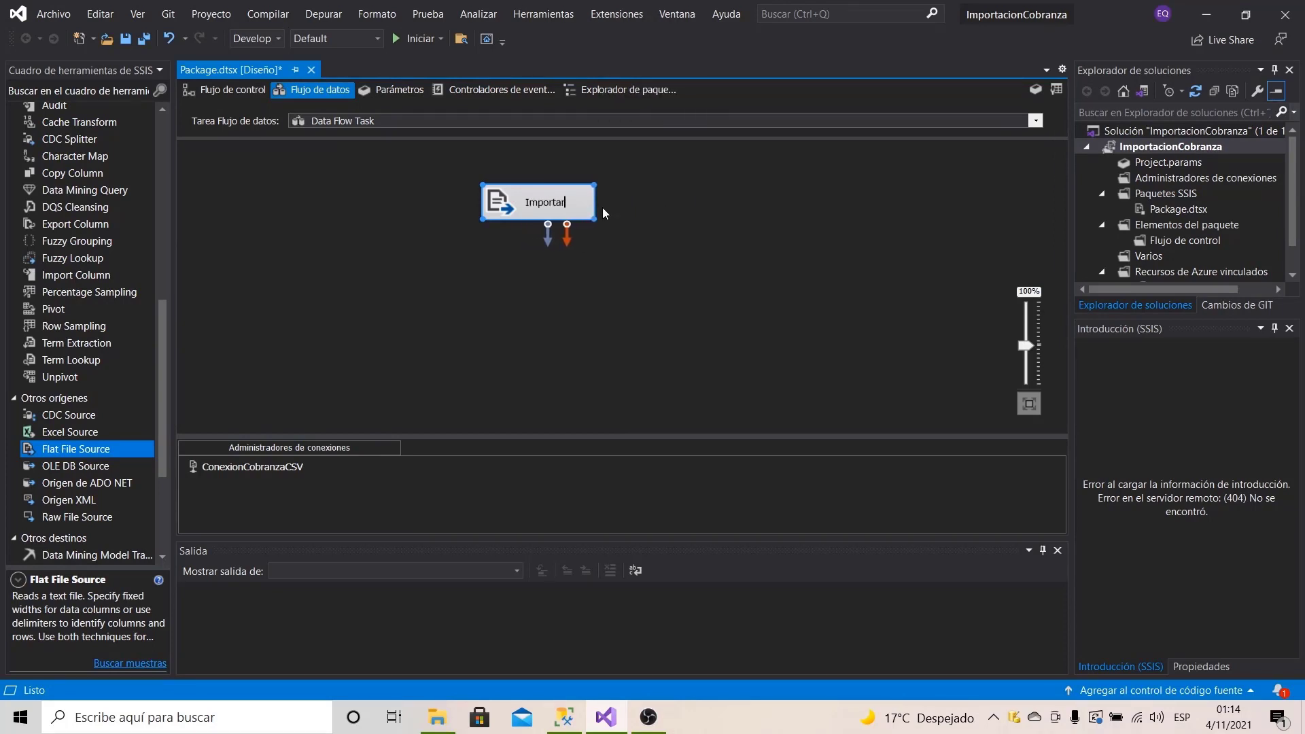
text(Cobranza)
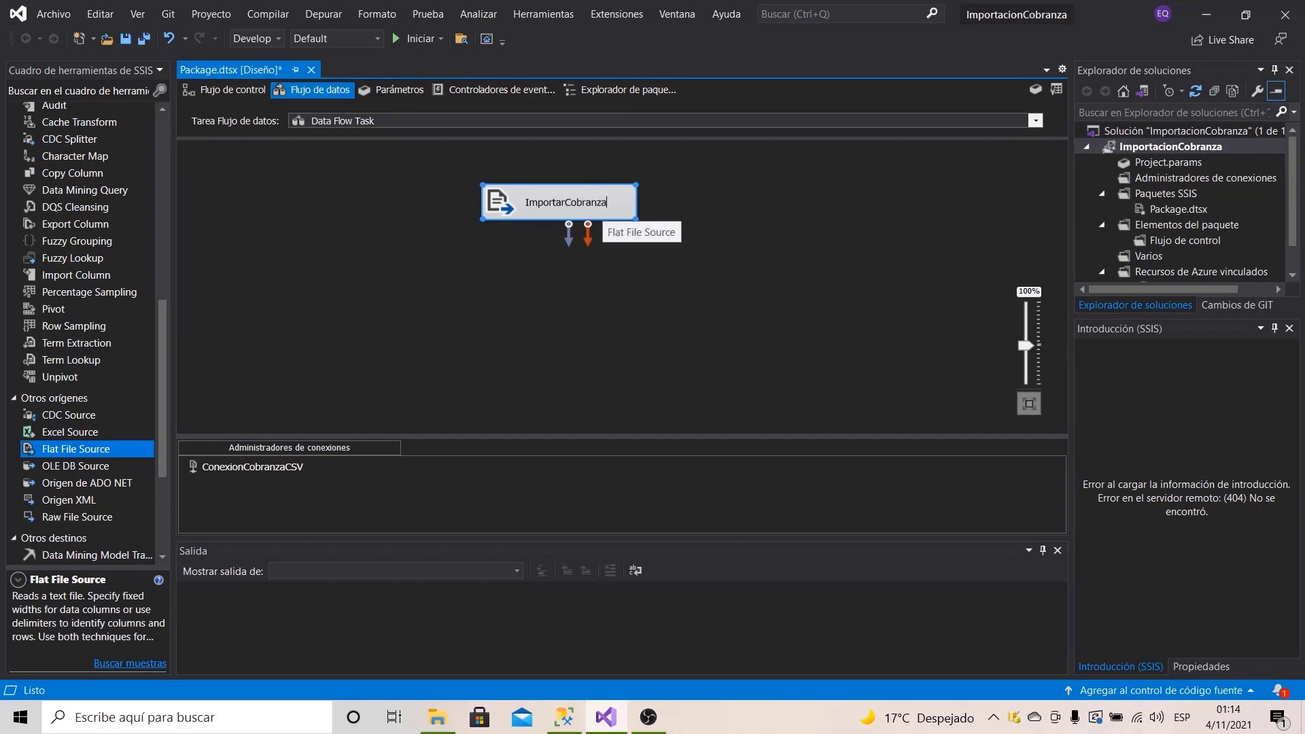
click(695, 207)
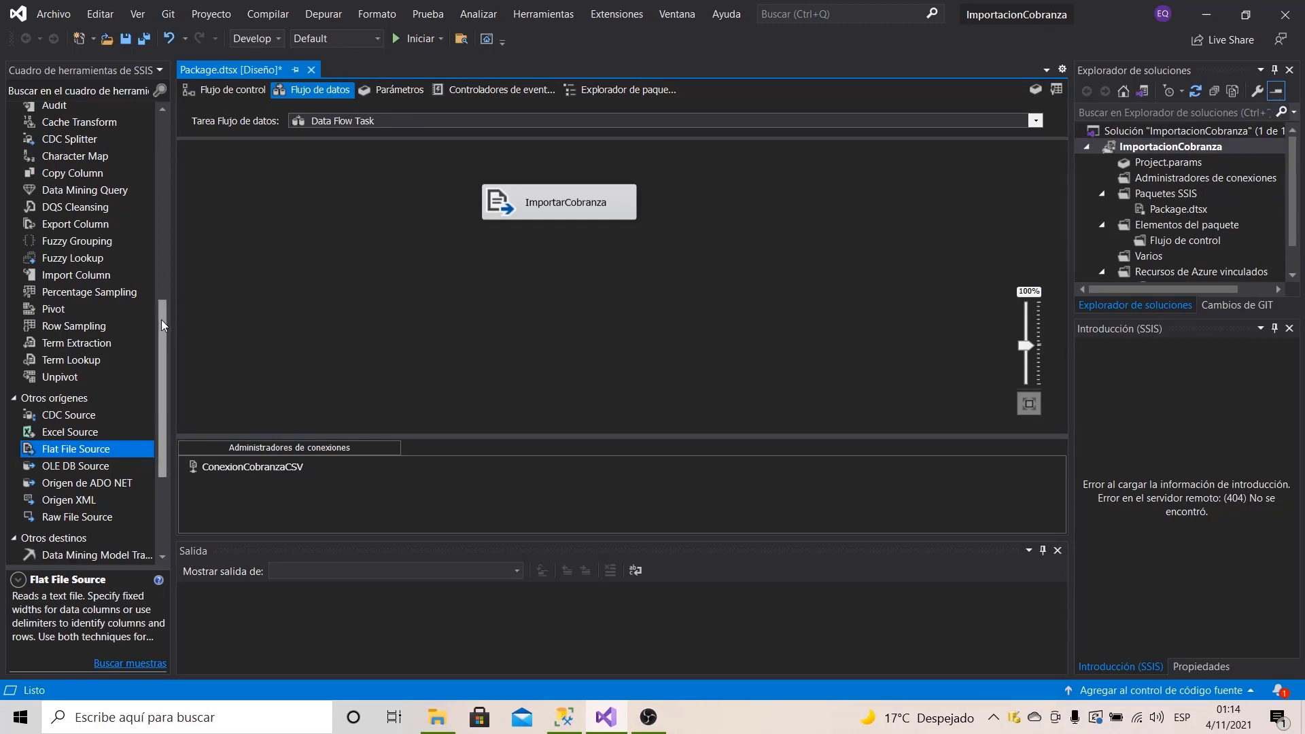
Step: Add an OLE DB Destination to the data flow and place it below ImportarCobranza
drag(161, 319, 156, 443)
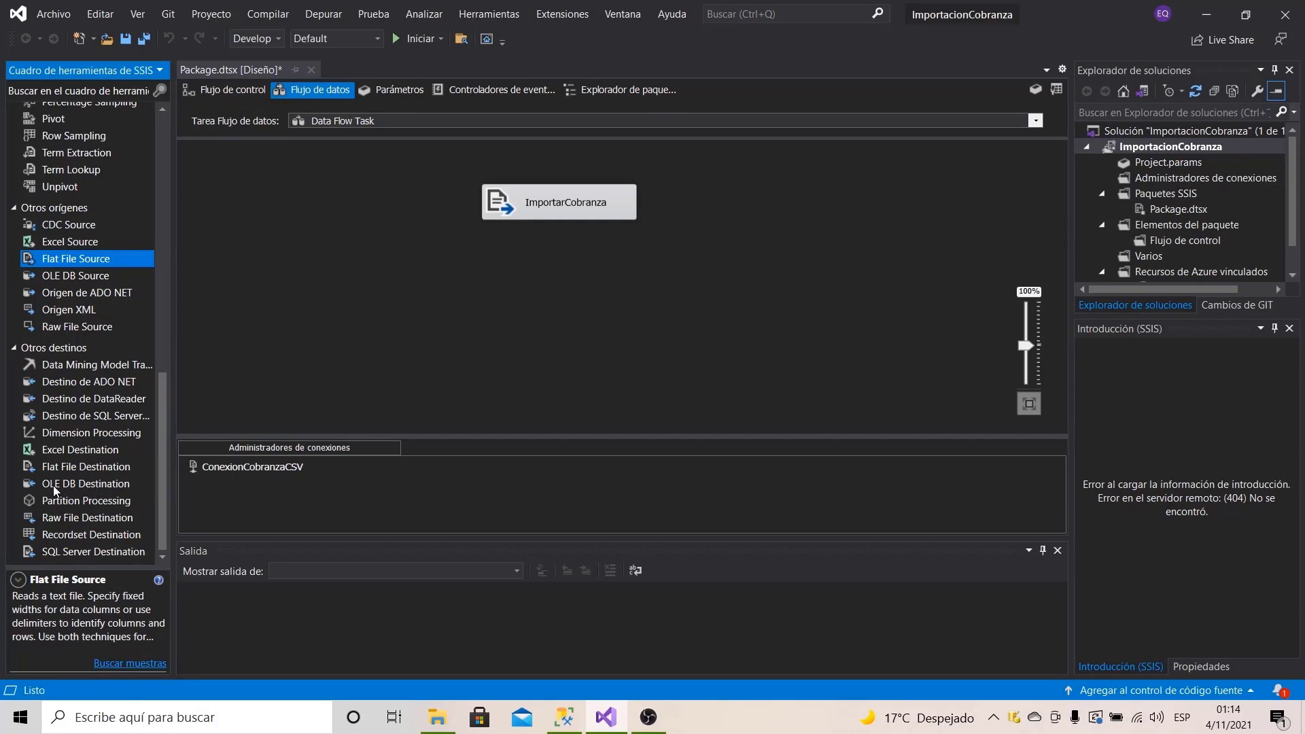
drag(54, 490, 561, 294)
drag(640, 315, 547, 321)
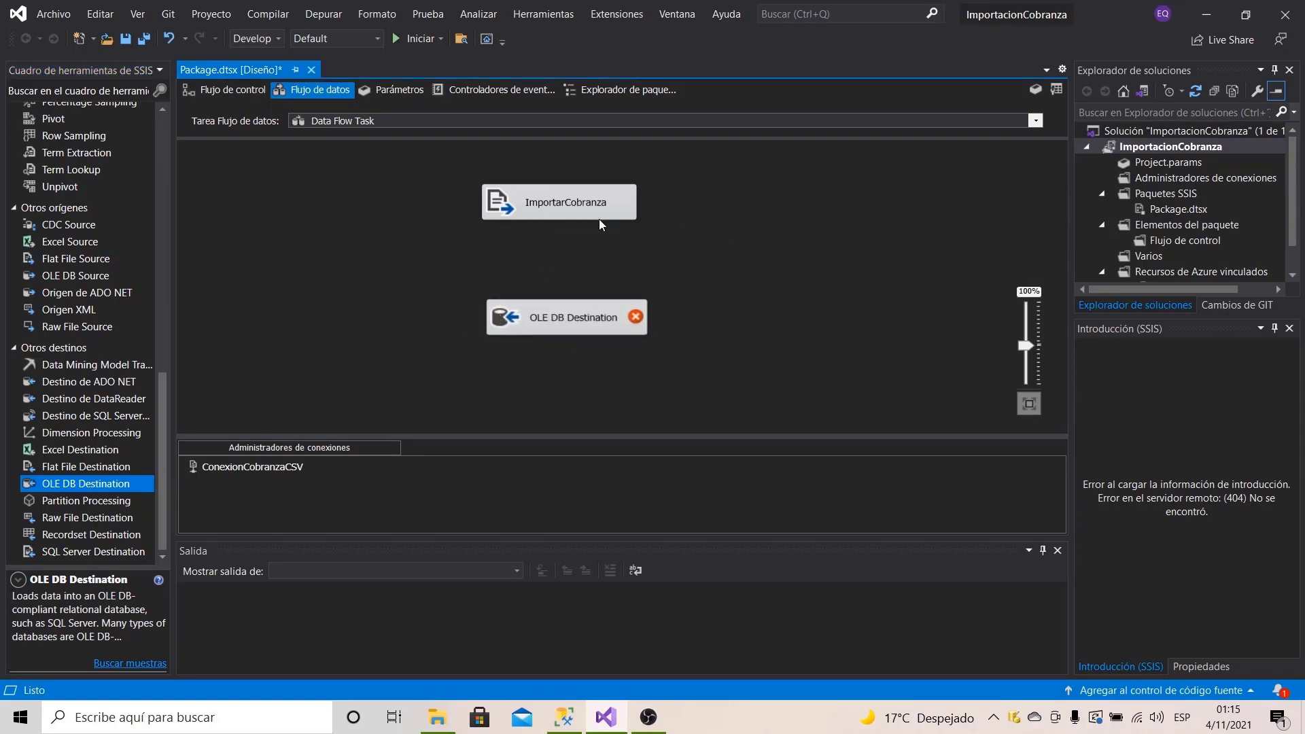
Step: Connect the normal data output of ImportarCobranza to the OLE DB Destination and align the destination directly beneath it
click(548, 204)
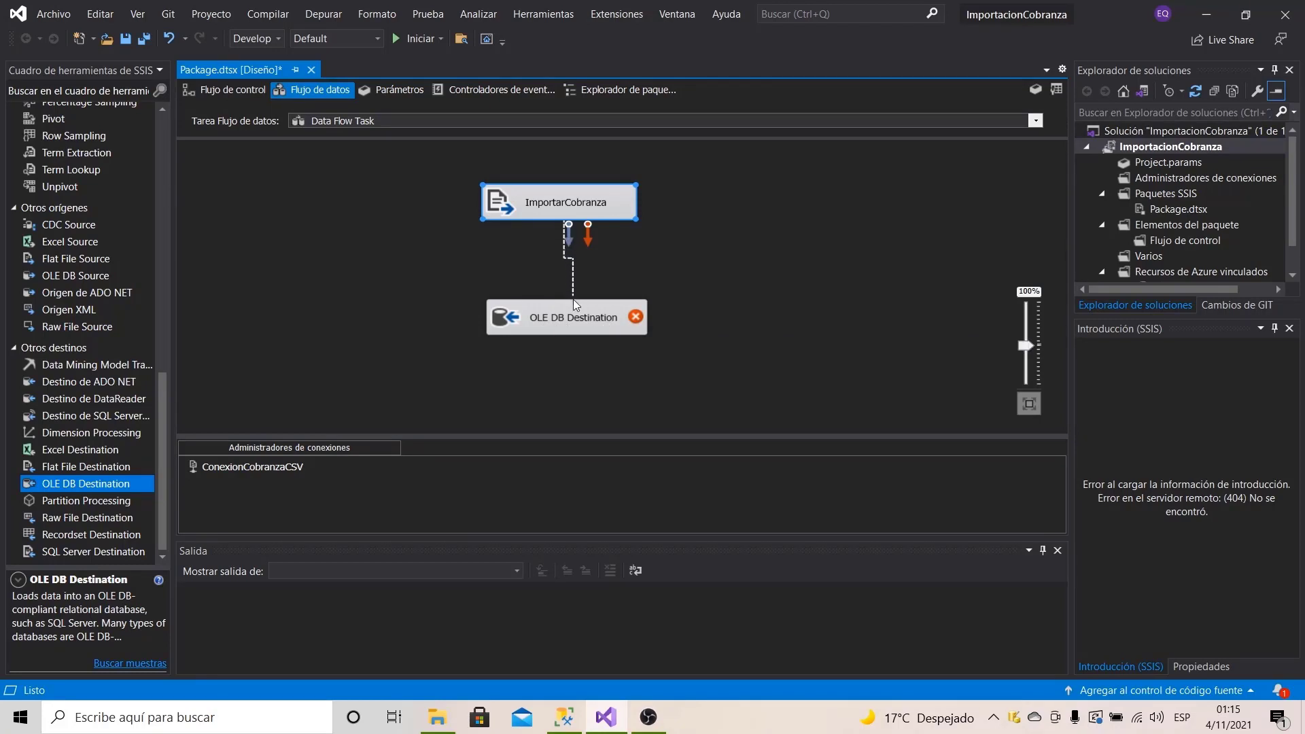
drag(571, 311, 569, 313)
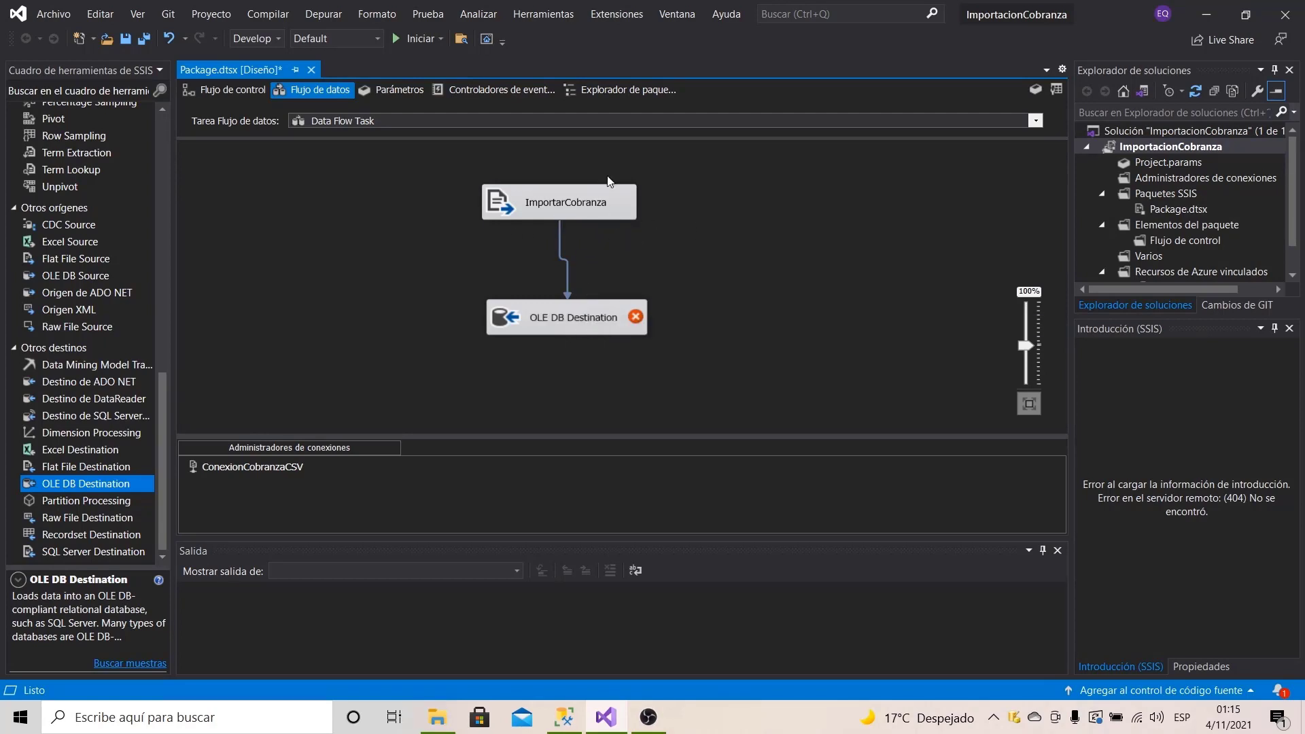
drag(542, 329, 536, 329)
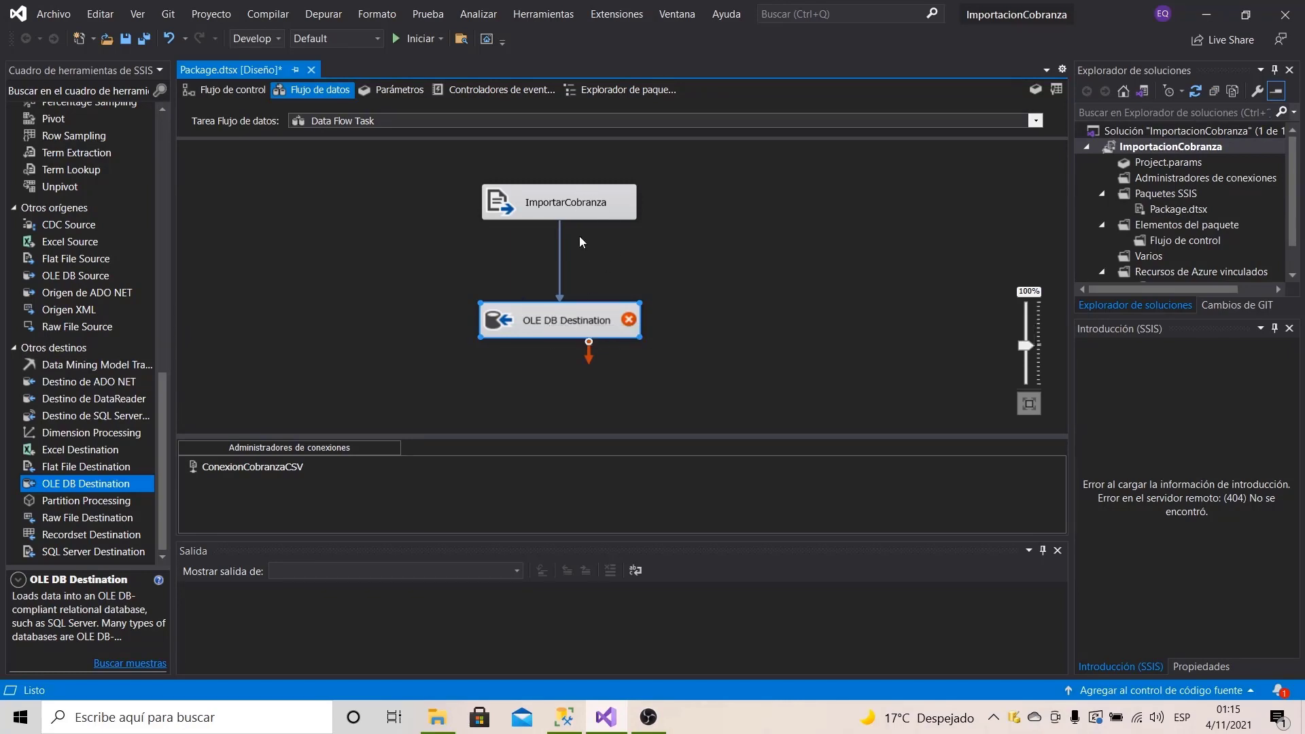
Step: Open the OLE DB Destination's editor and start a new OLE DB data connection, ready for its server name
mouse_move(544, 318)
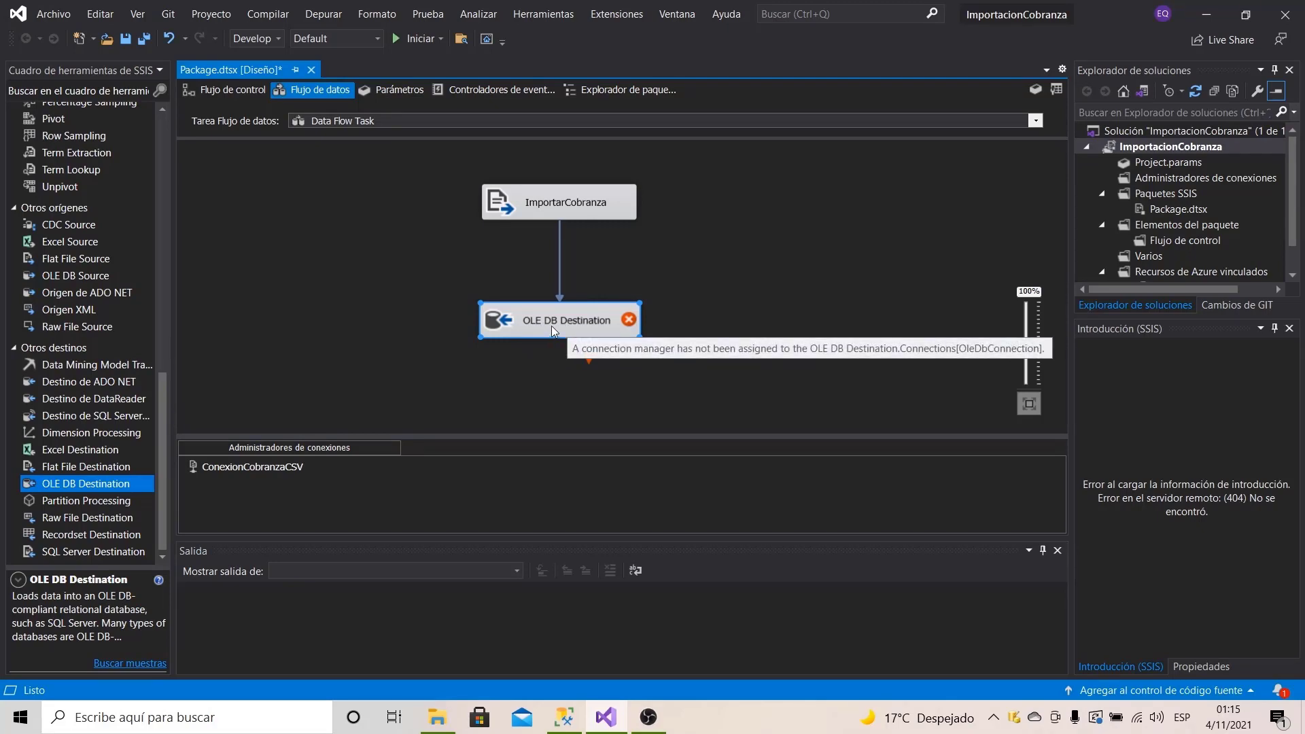
double_click(552, 324)
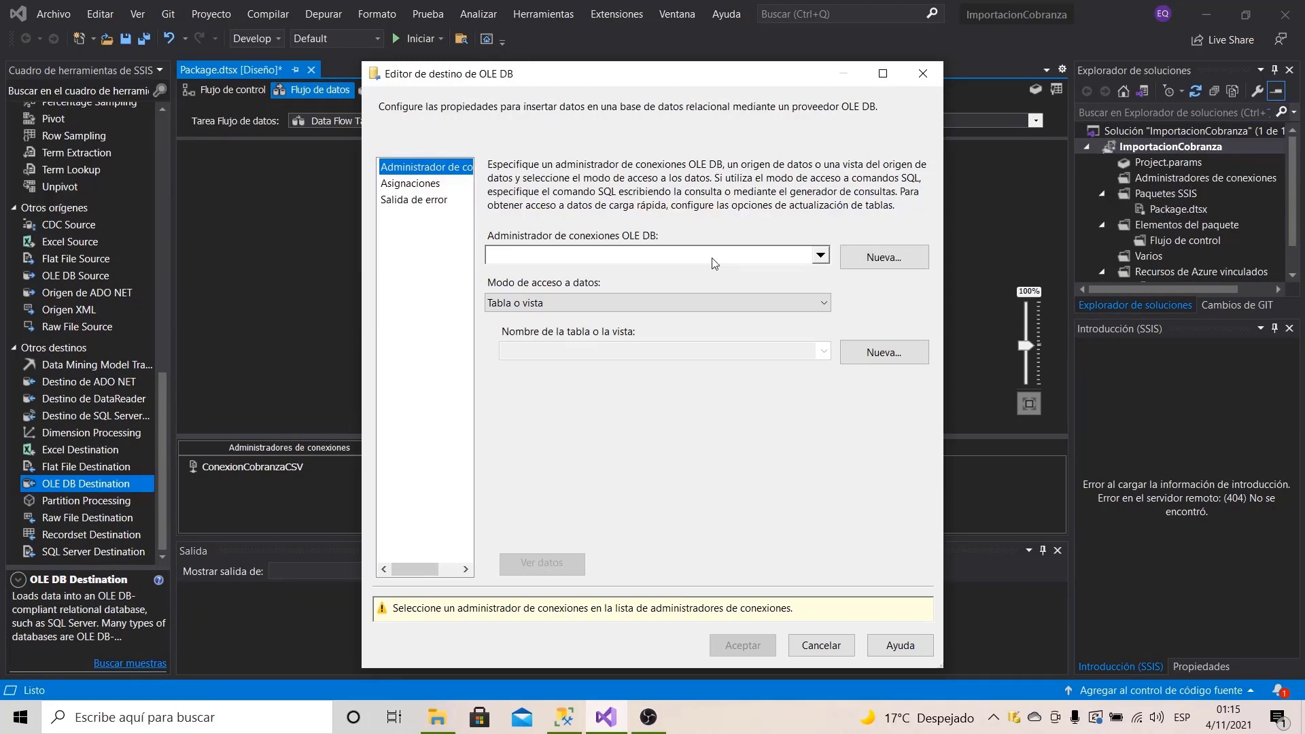
click(821, 255)
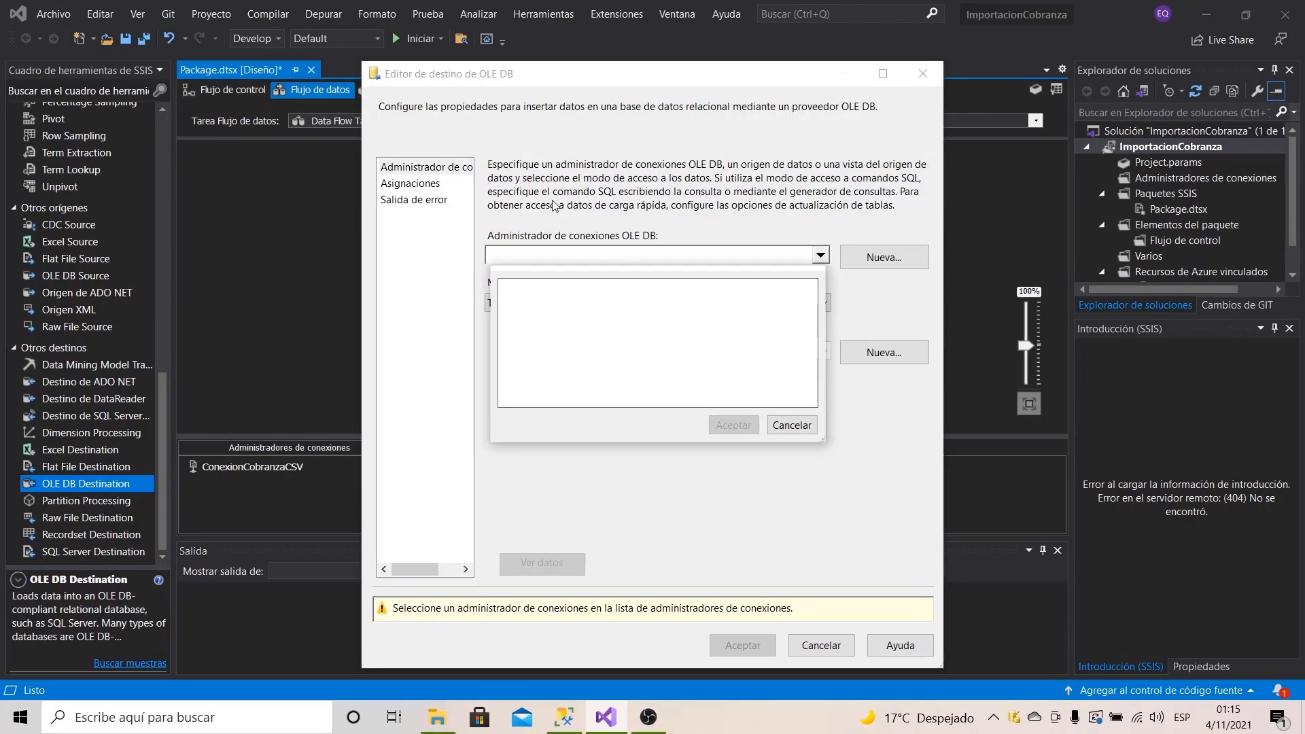
click(802, 427)
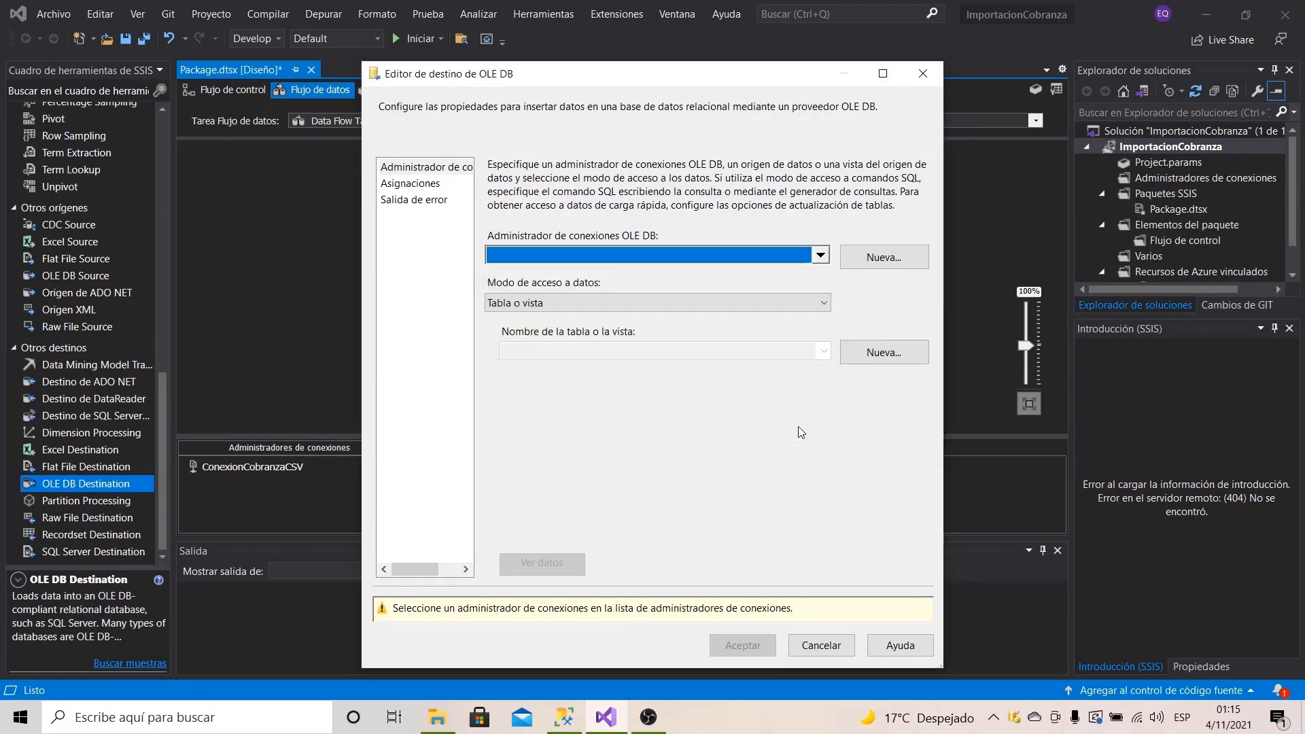
click(881, 264)
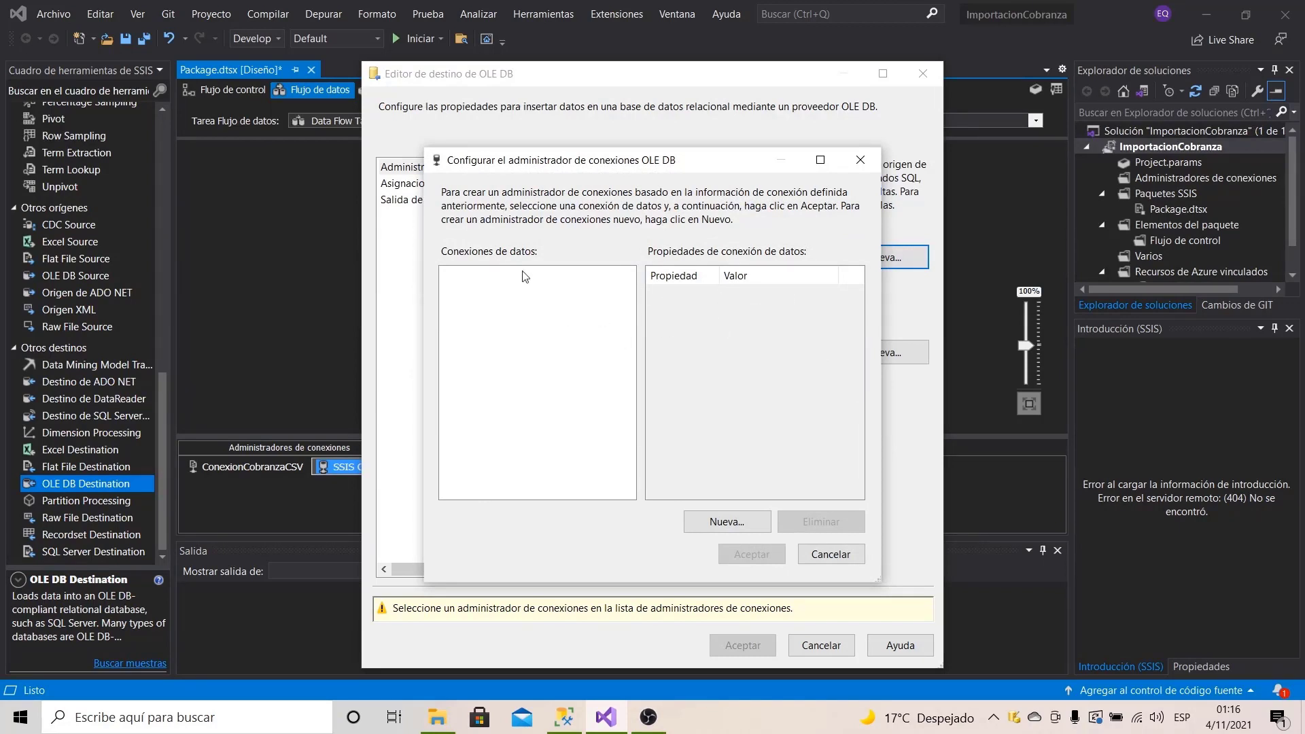
click(728, 525)
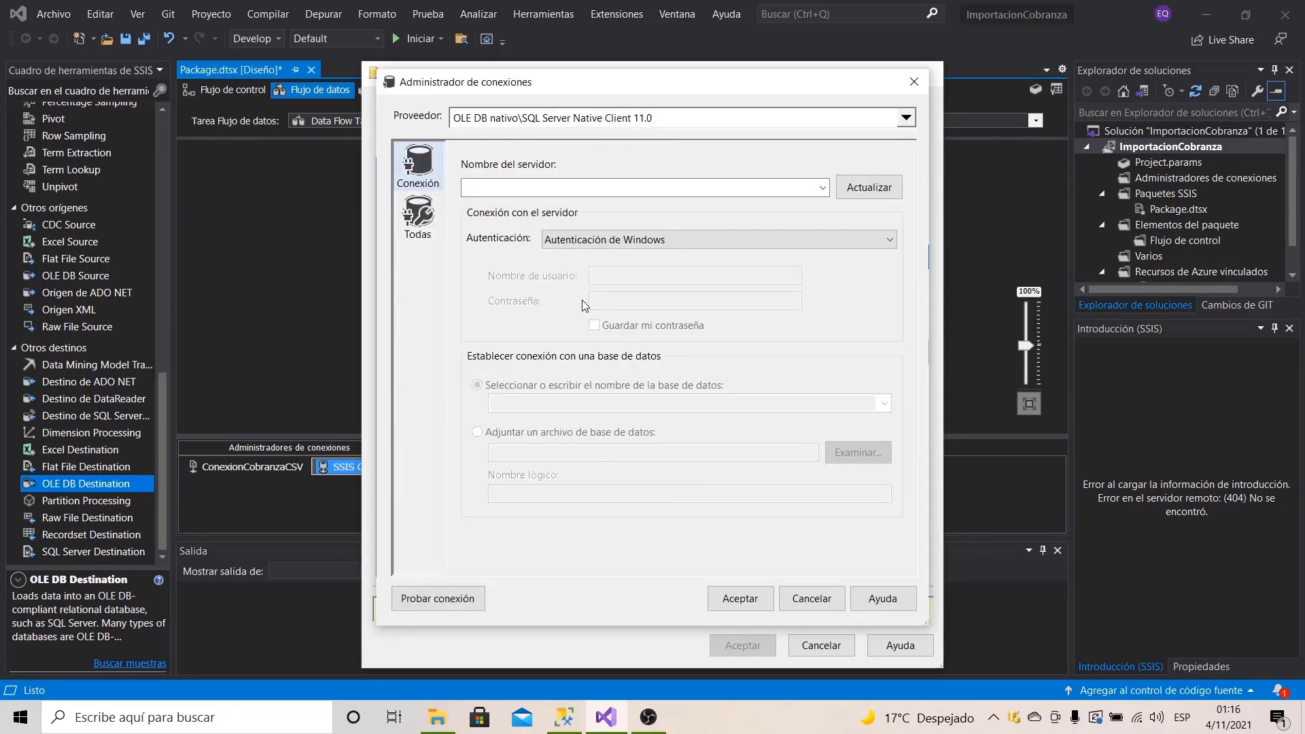
click(500, 185)
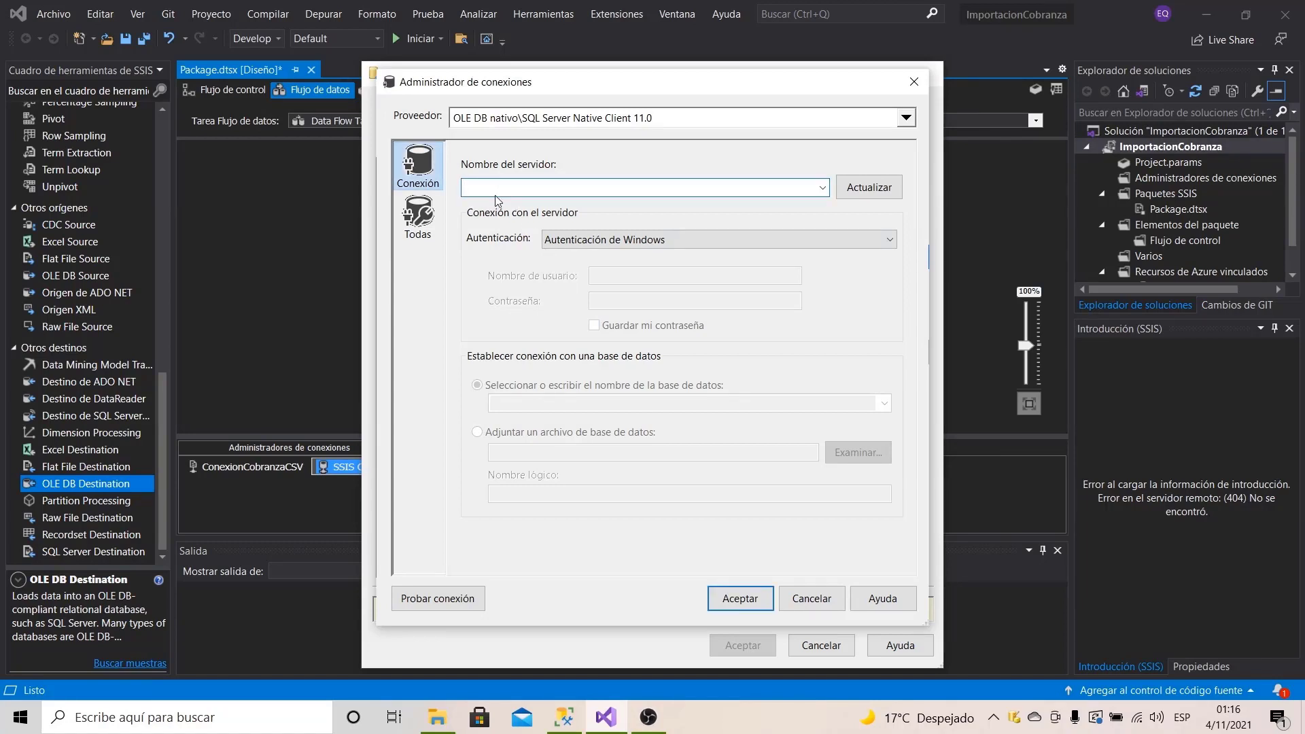
Step: Switch to SQL Server Management Studio and copy the server's name from its Server Properties
click(568, 719)
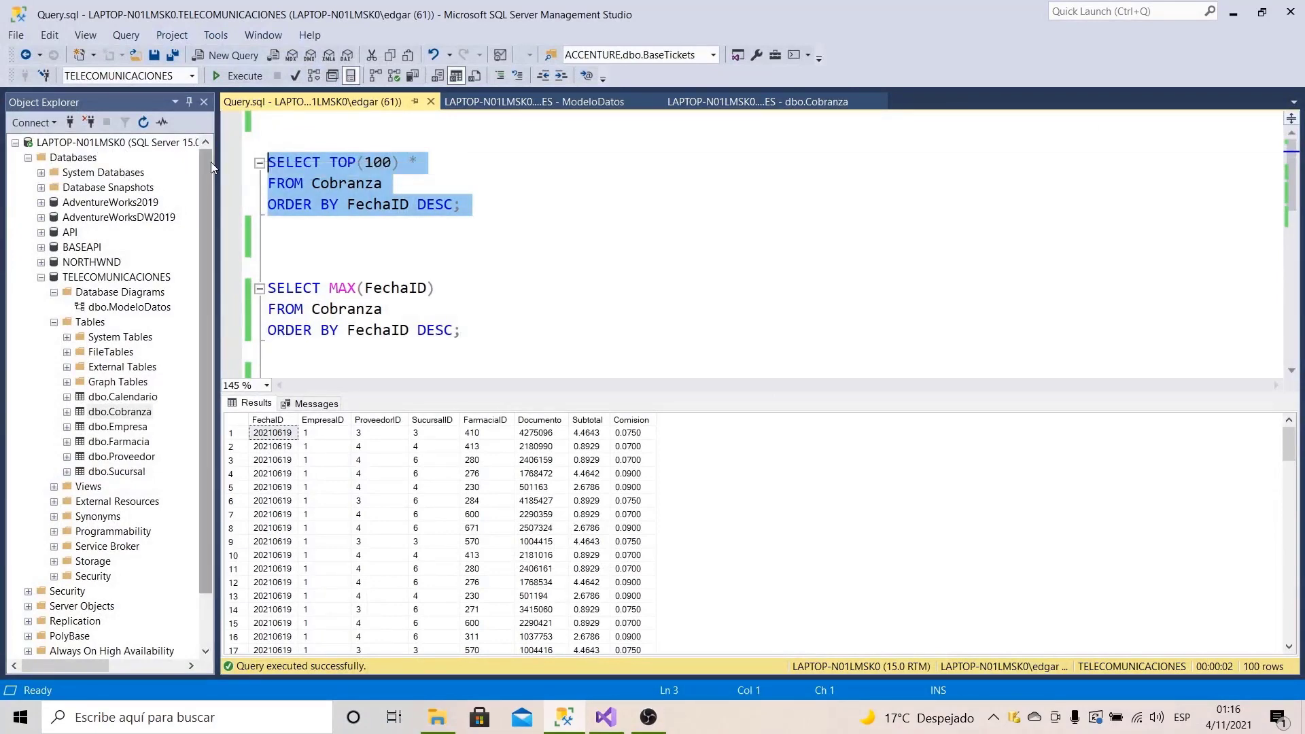
drag(308, 173, 309, 173)
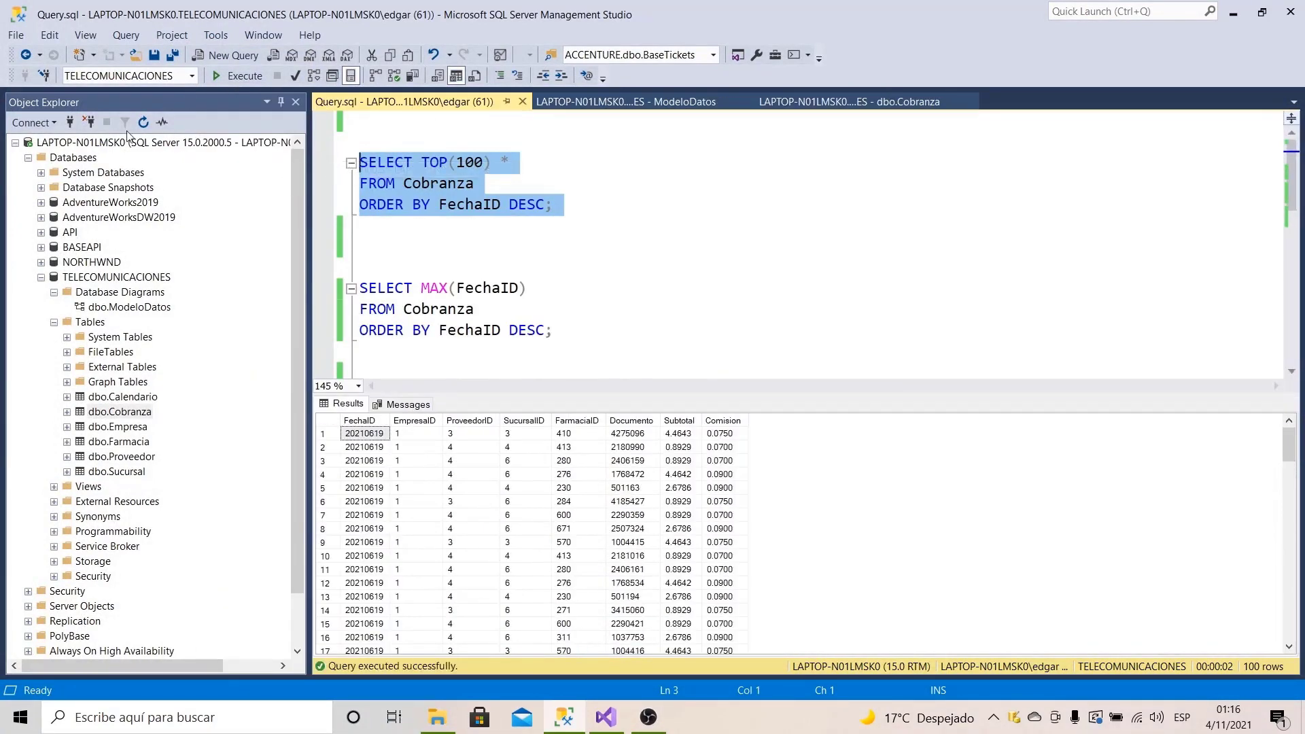
click(118, 144)
right_click(118, 148)
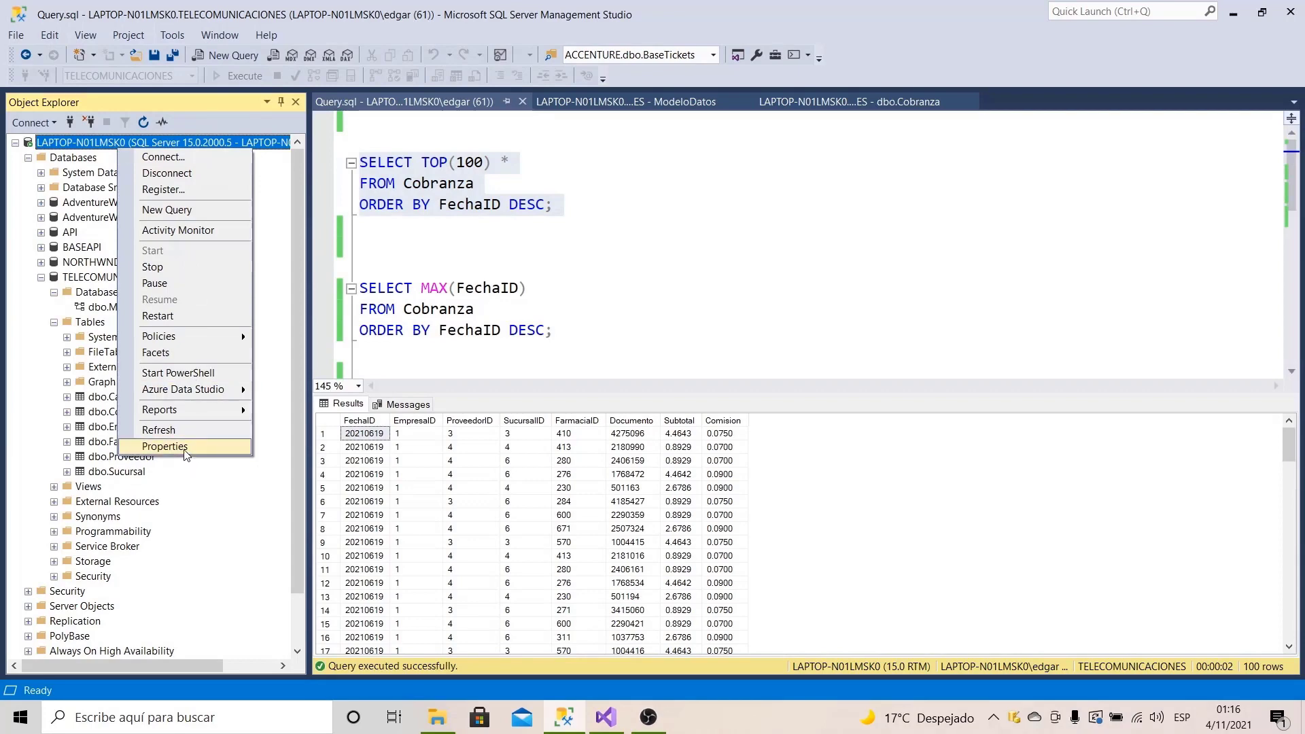
click(165, 447)
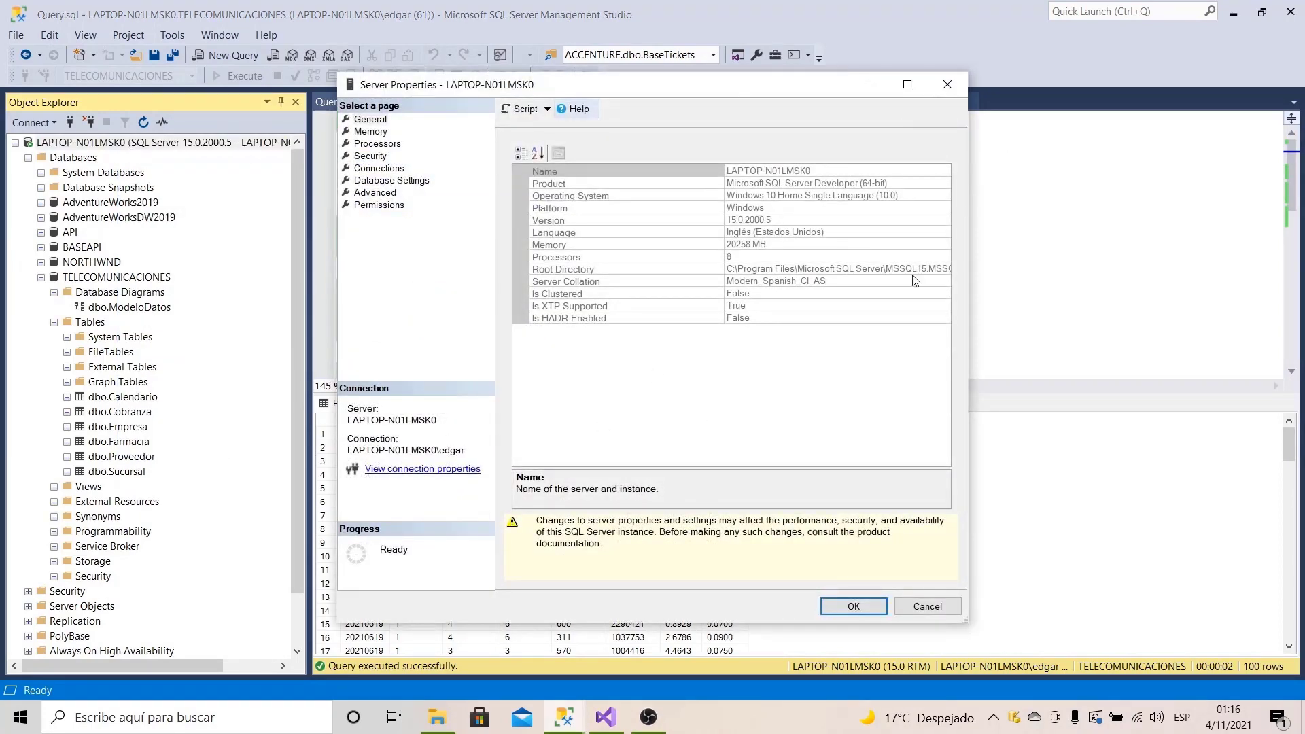
click(544, 173)
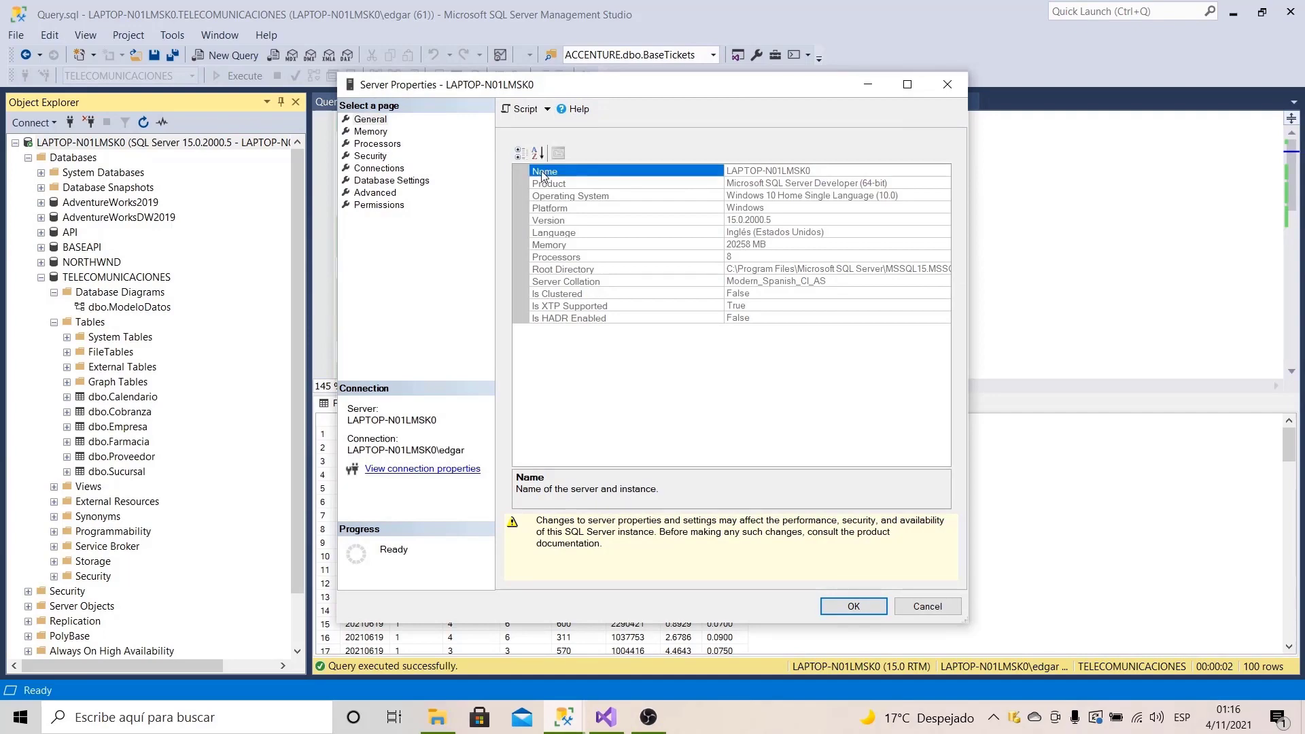
drag(829, 171, 739, 165)
key(ctrl+c)
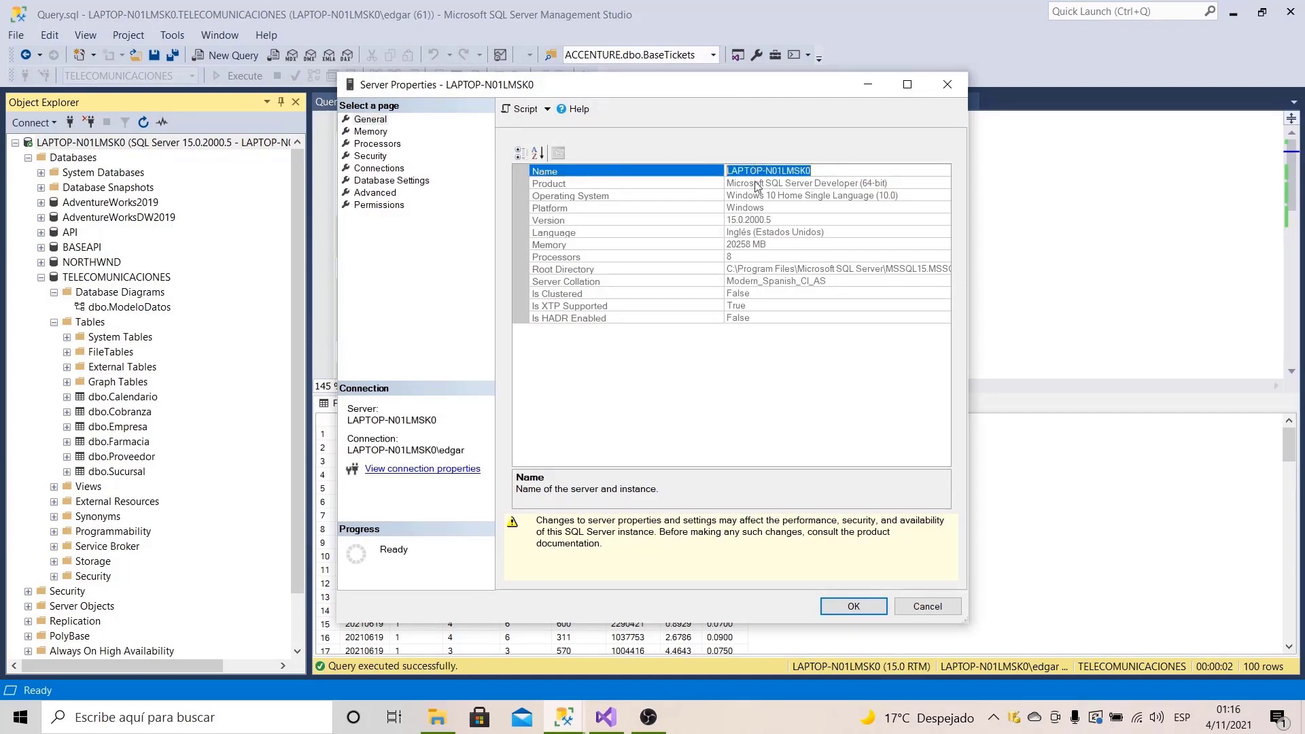
Step: Return to Visual Studio and point the new connection at server LAPTOP-N01LMSK0 and database TELECOMUNICACIONES
click(948, 85)
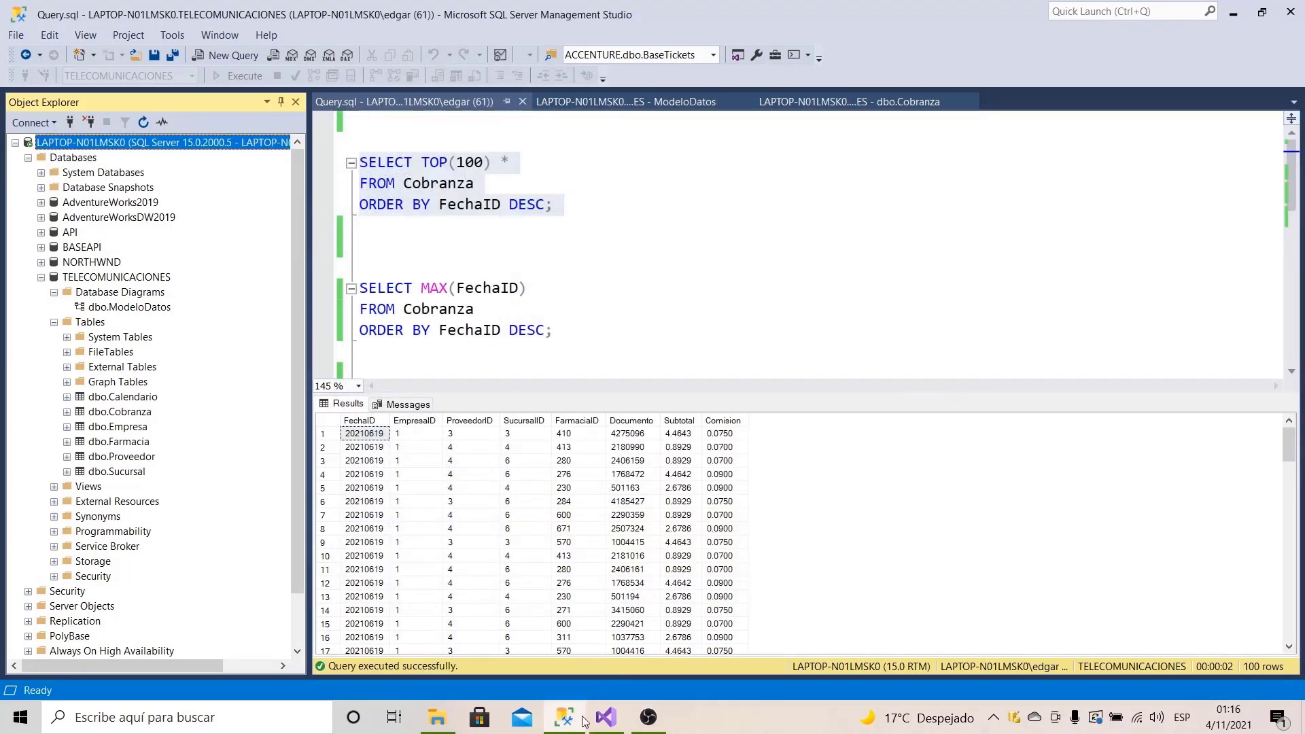
click(605, 717)
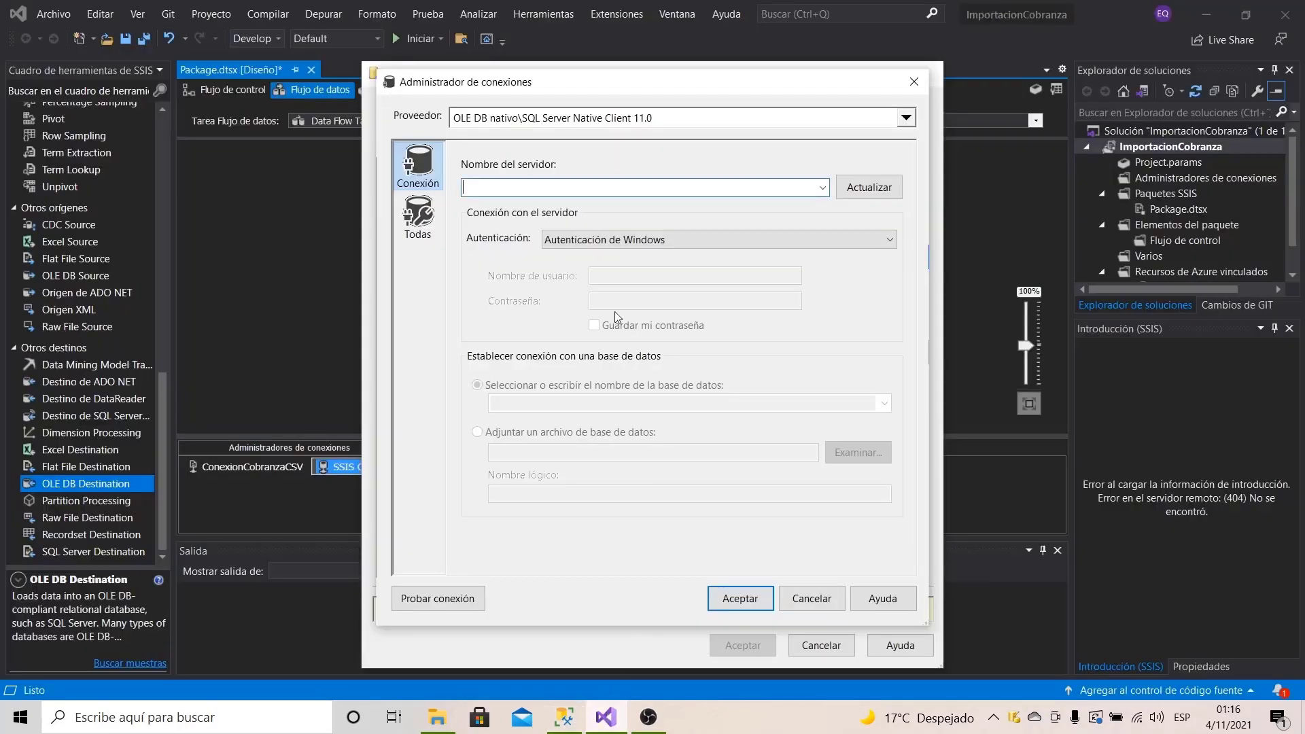
key(ctrl+v)
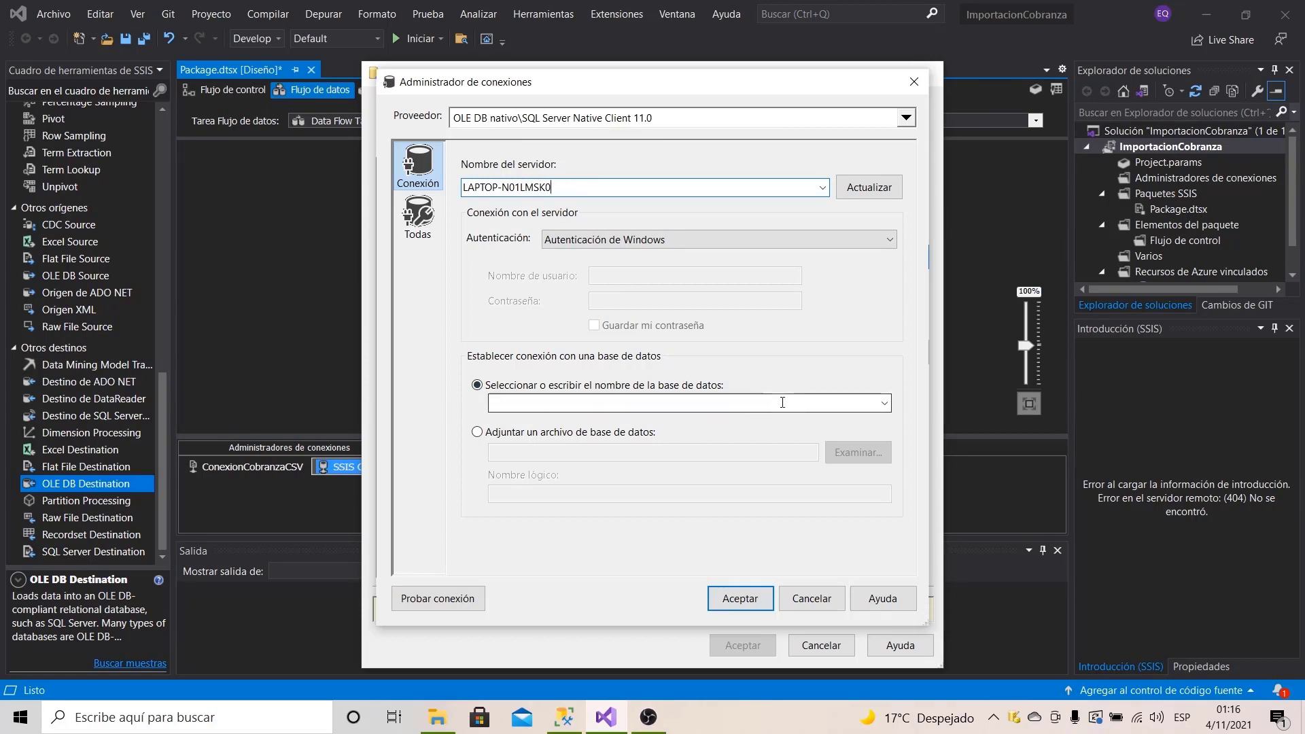
click(884, 403)
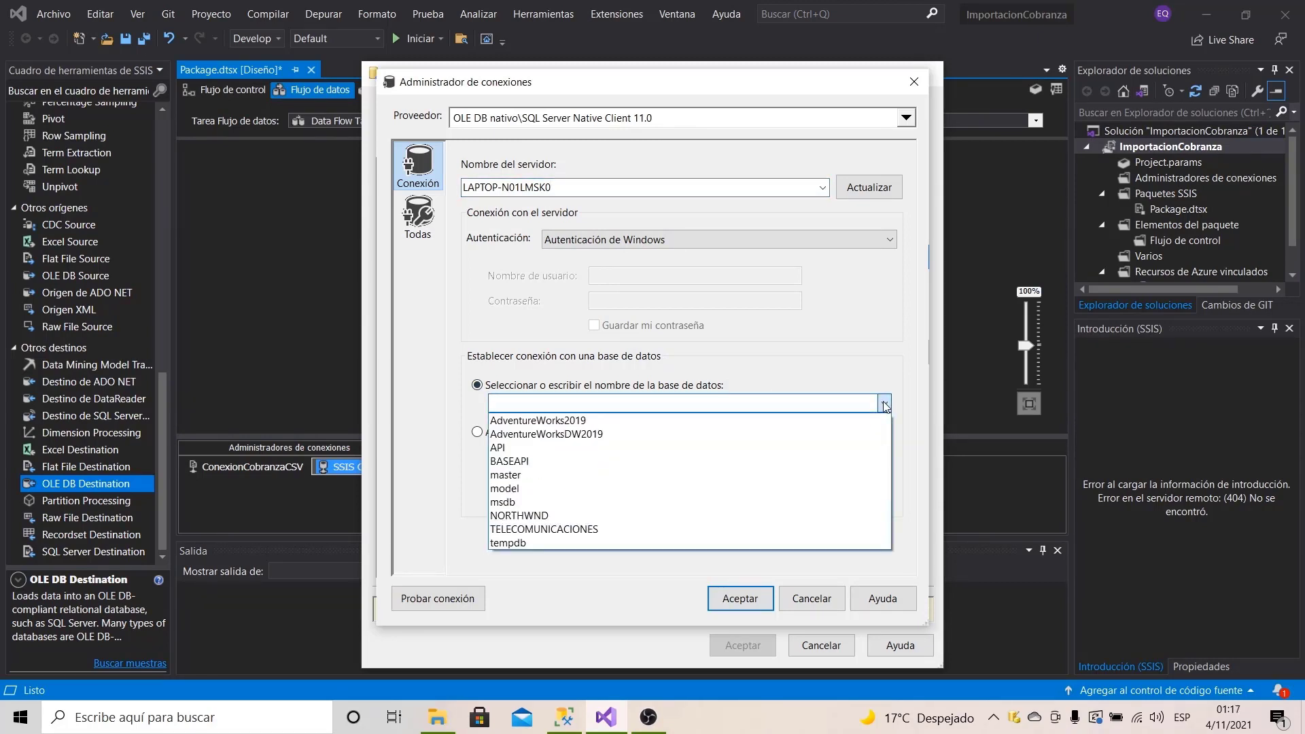
click(572, 530)
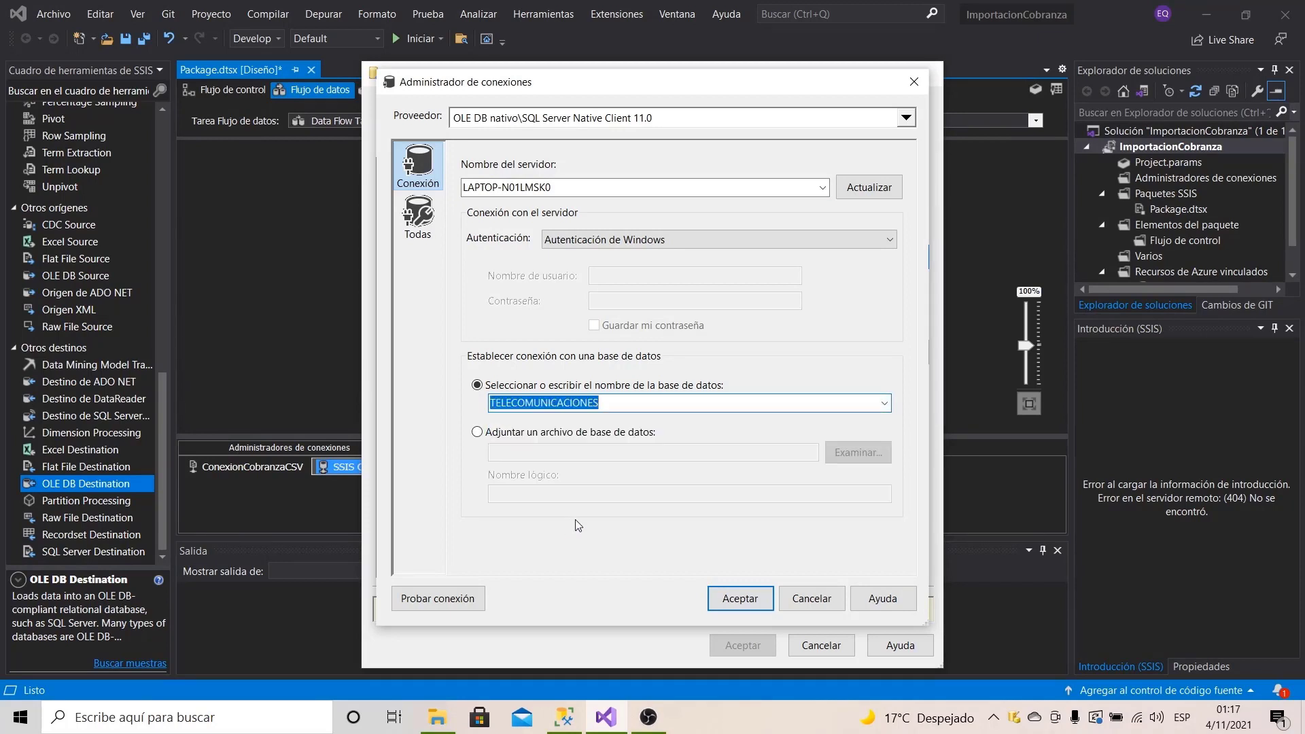
Step: Test the TELECOMUNICACIONES connection and accept it as the OLE DB Destination's connection manager
click(441, 601)
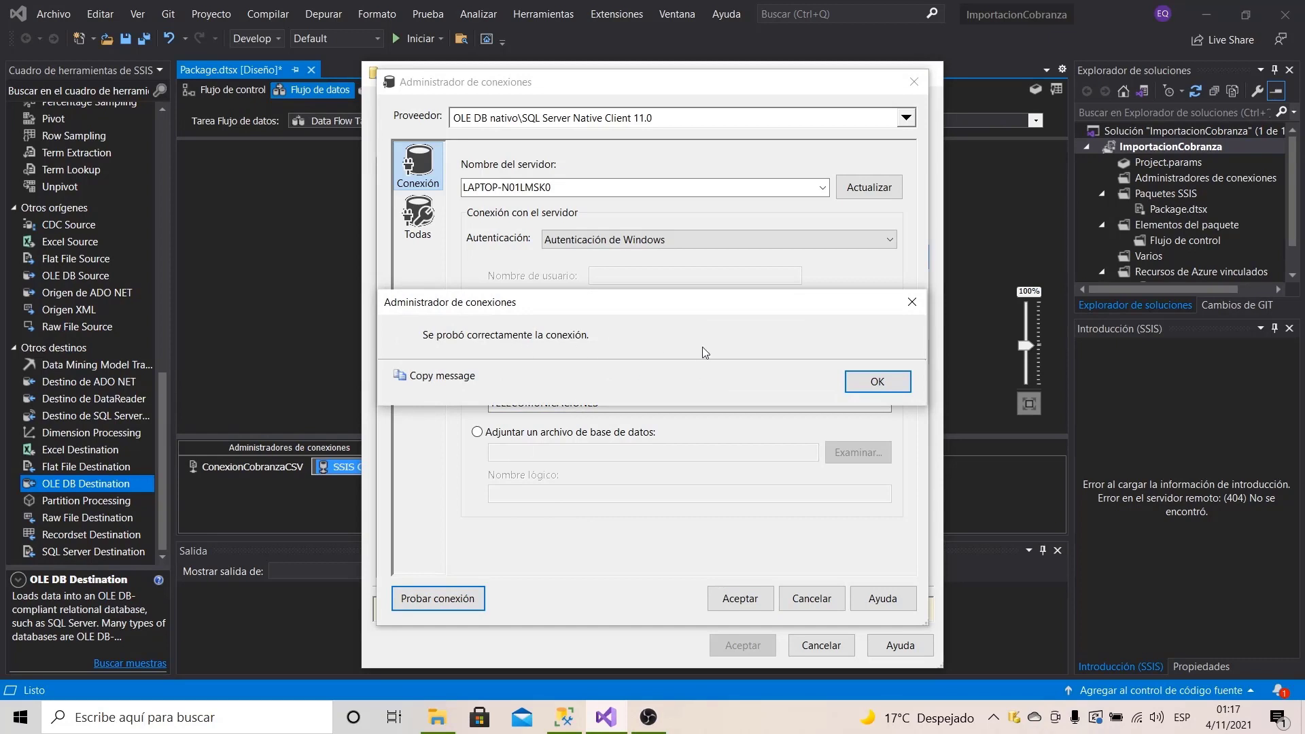
click(878, 382)
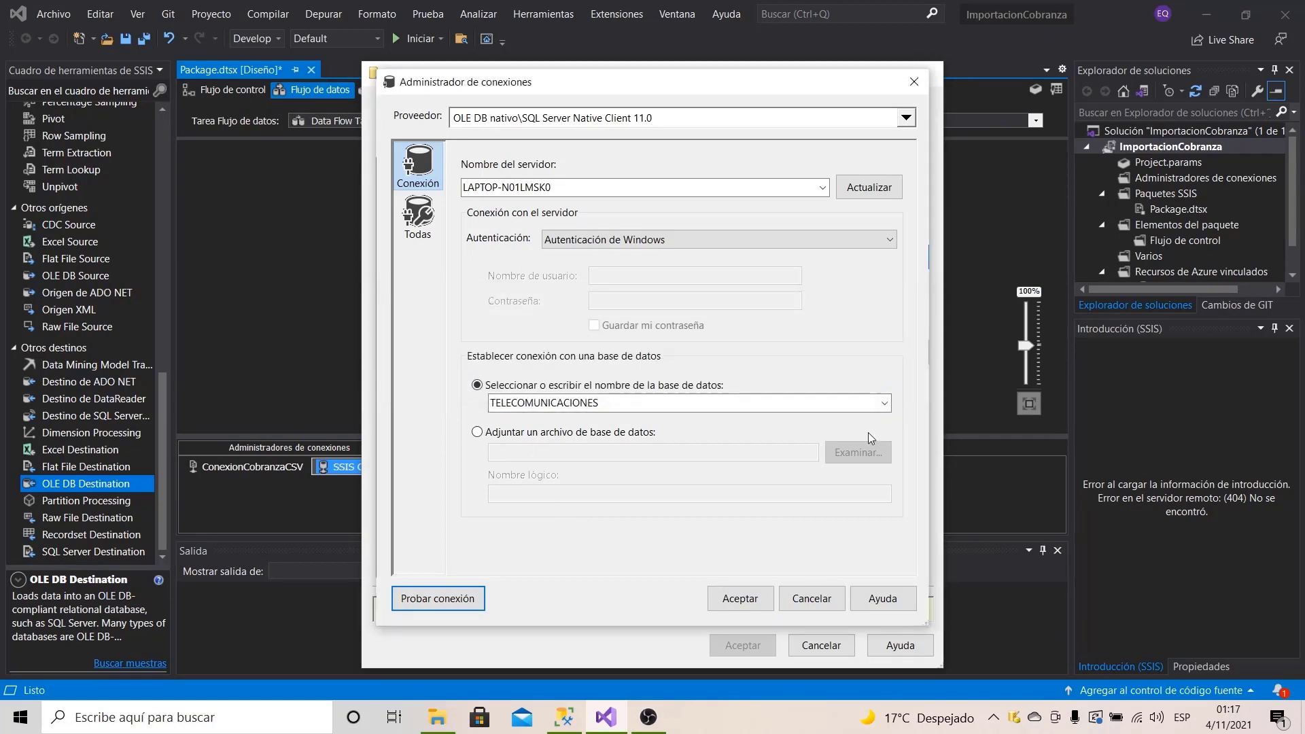
click(740, 601)
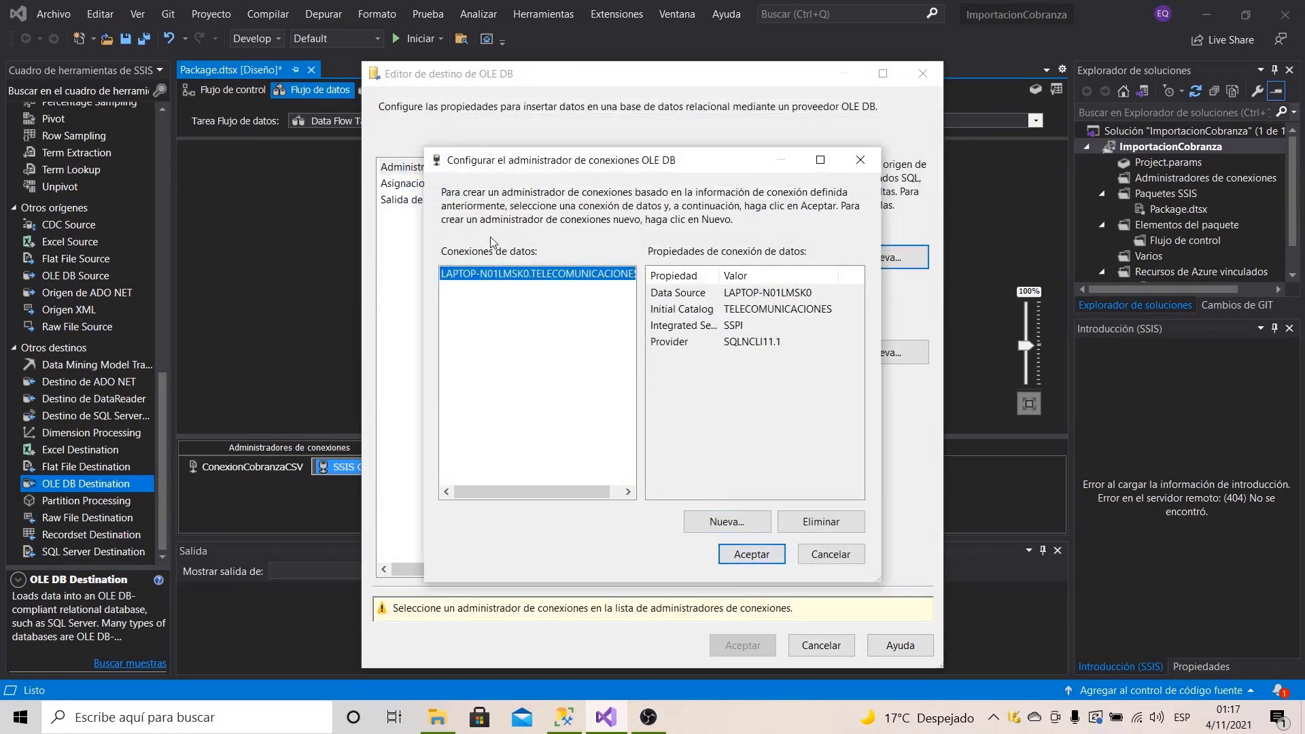
click(745, 557)
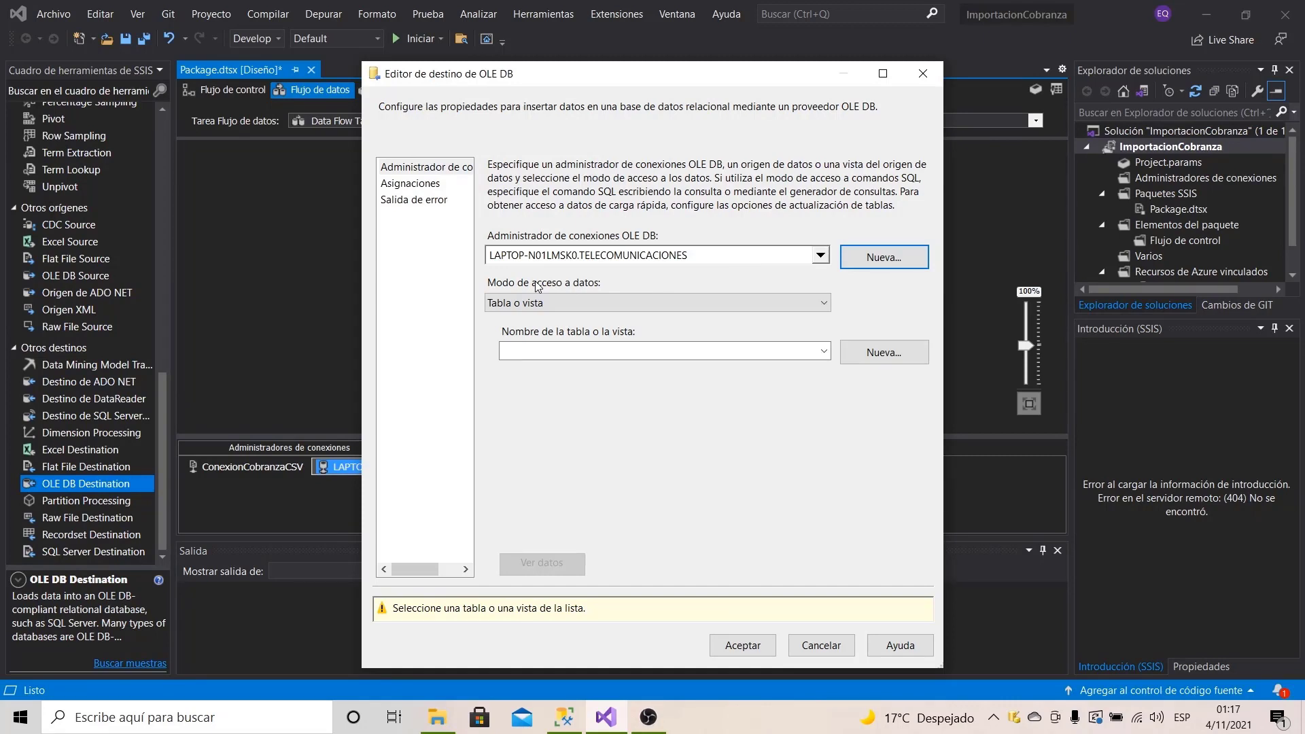
Step: Keep the data access mode as "Tabla o vista" and choose [dbo].[Cobranza] as the destination table
click(542, 302)
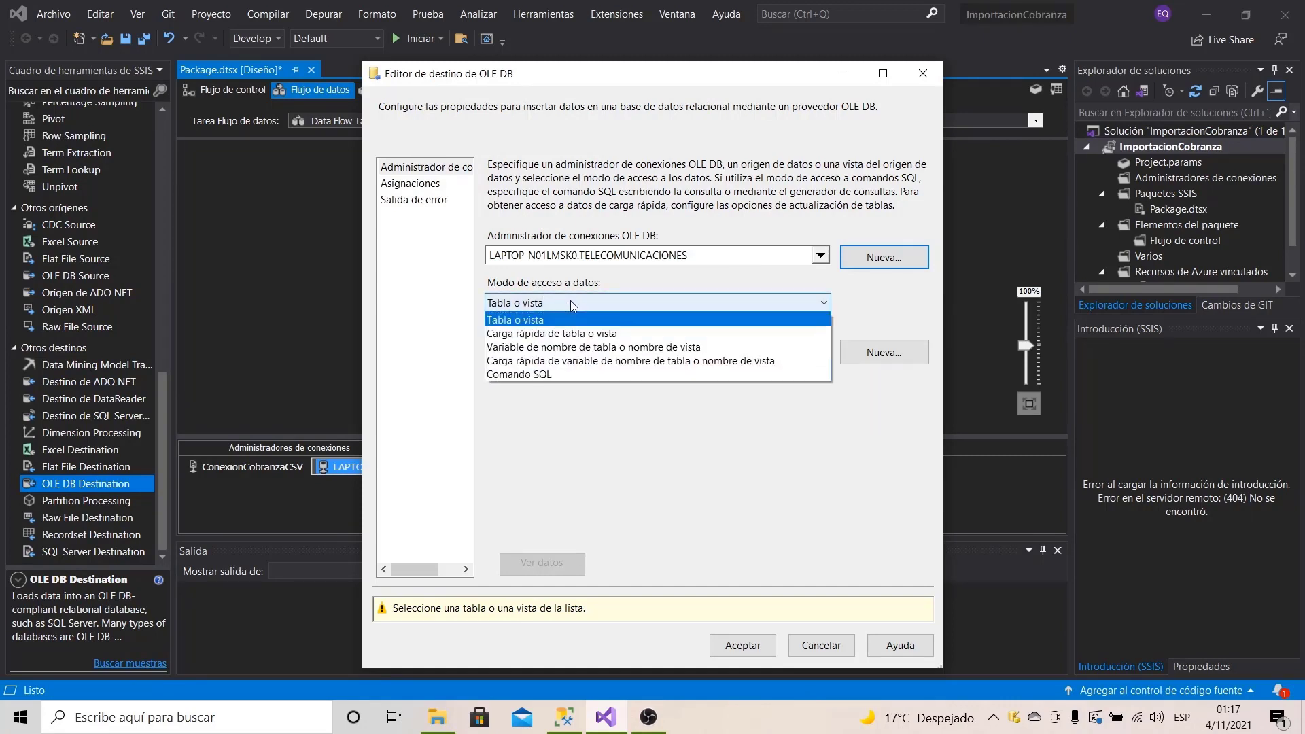
click(531, 326)
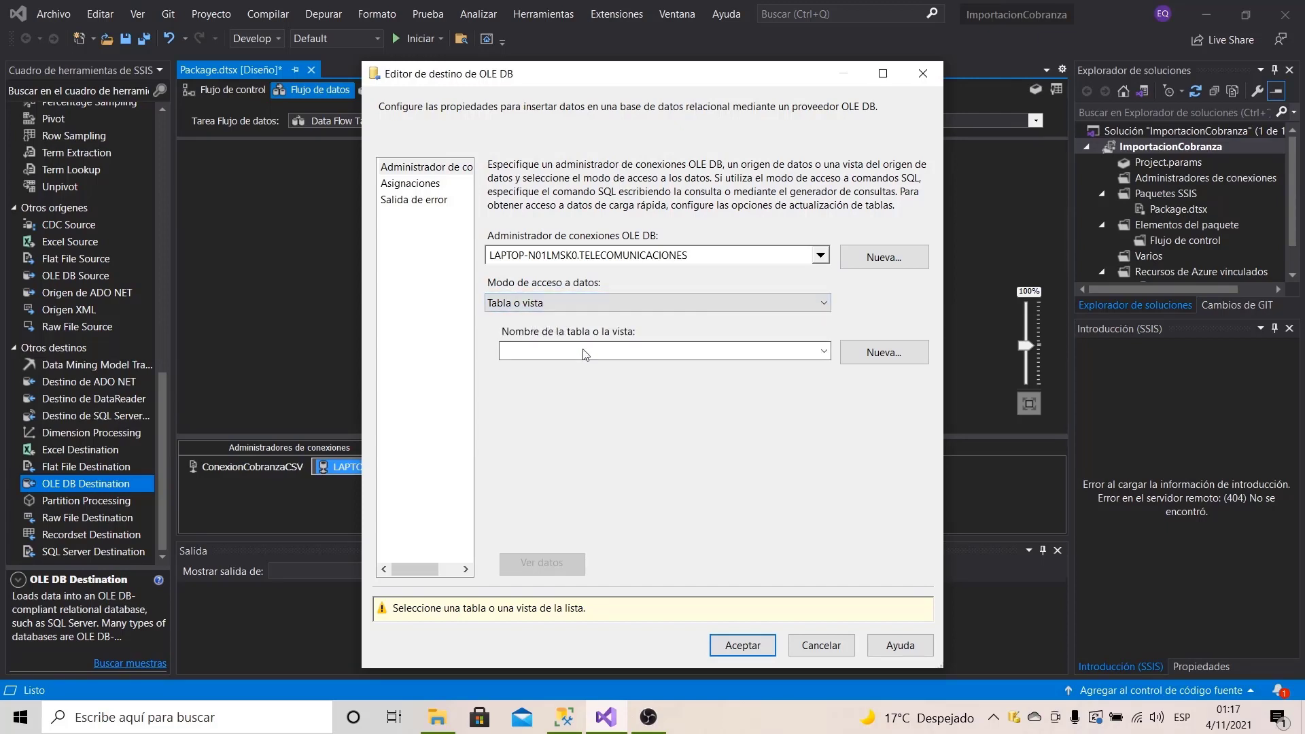
click(657, 356)
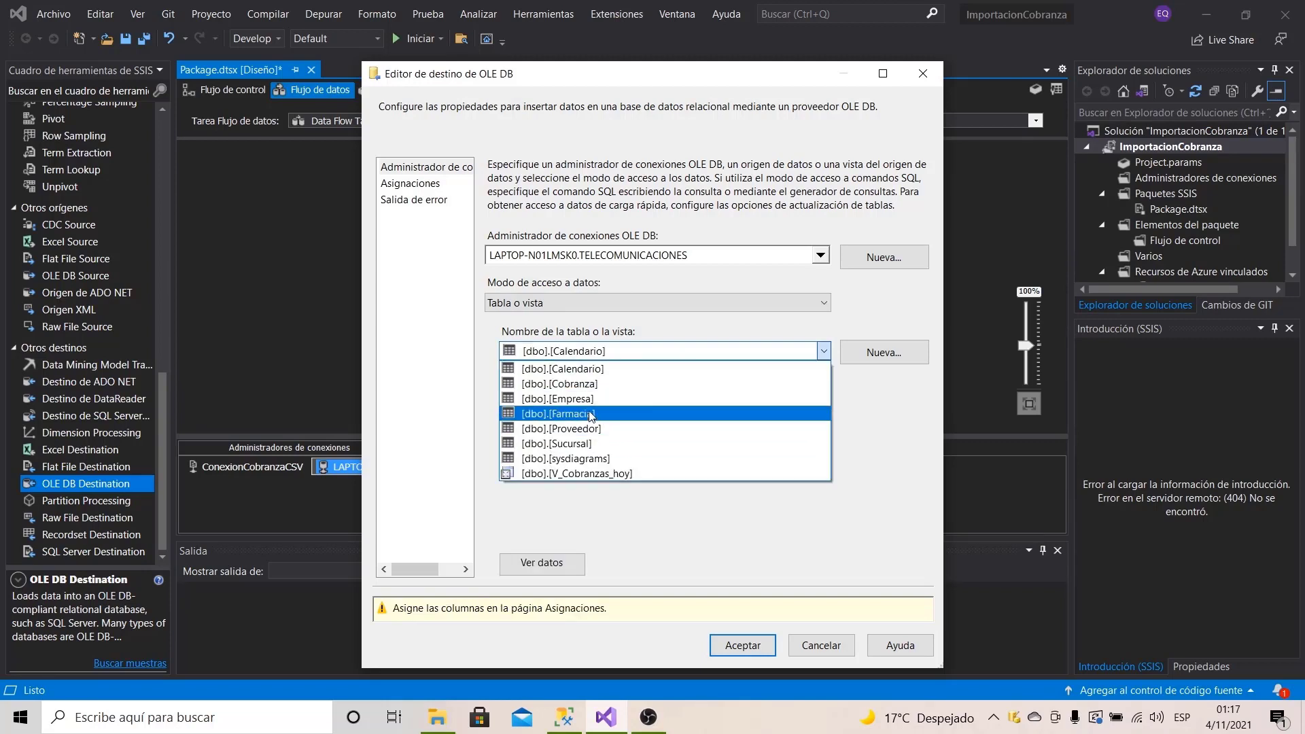
click(582, 387)
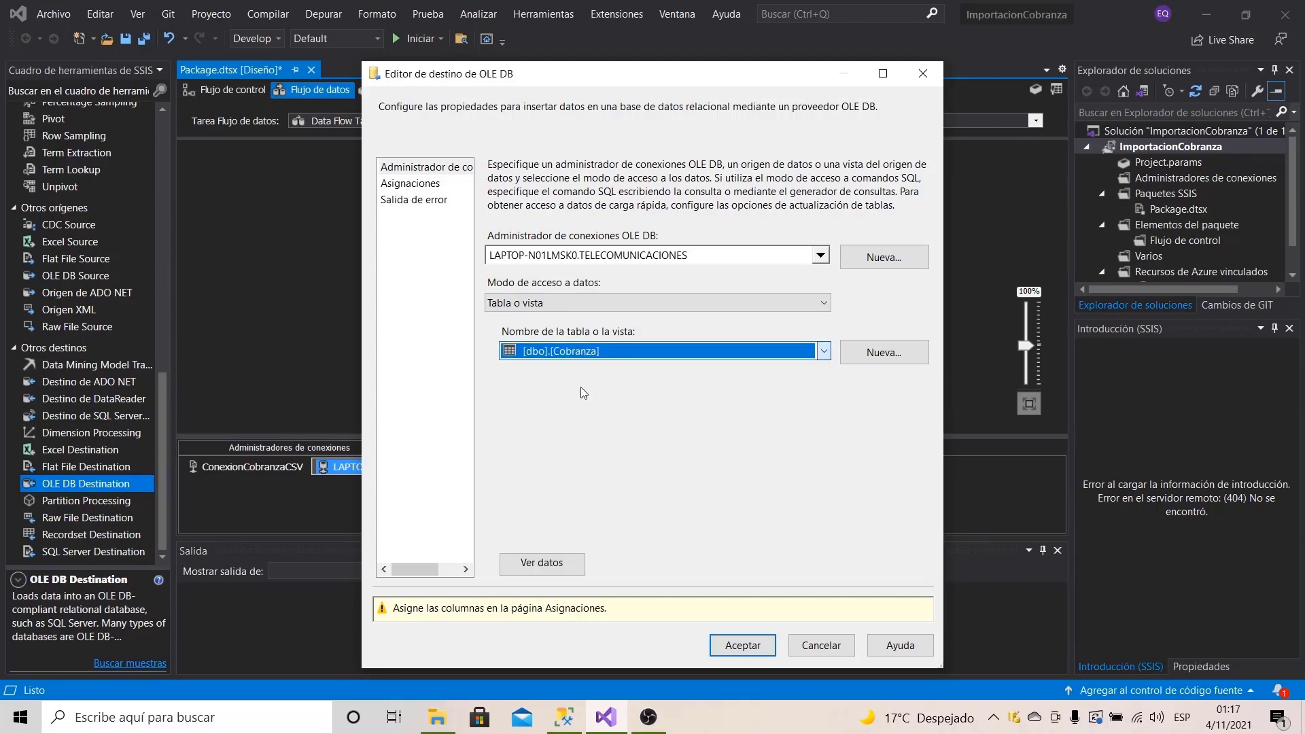
Step: Preview the Cobranza table's data, widening the FechaID column and checking across to Comision, and close the preview
click(542, 564)
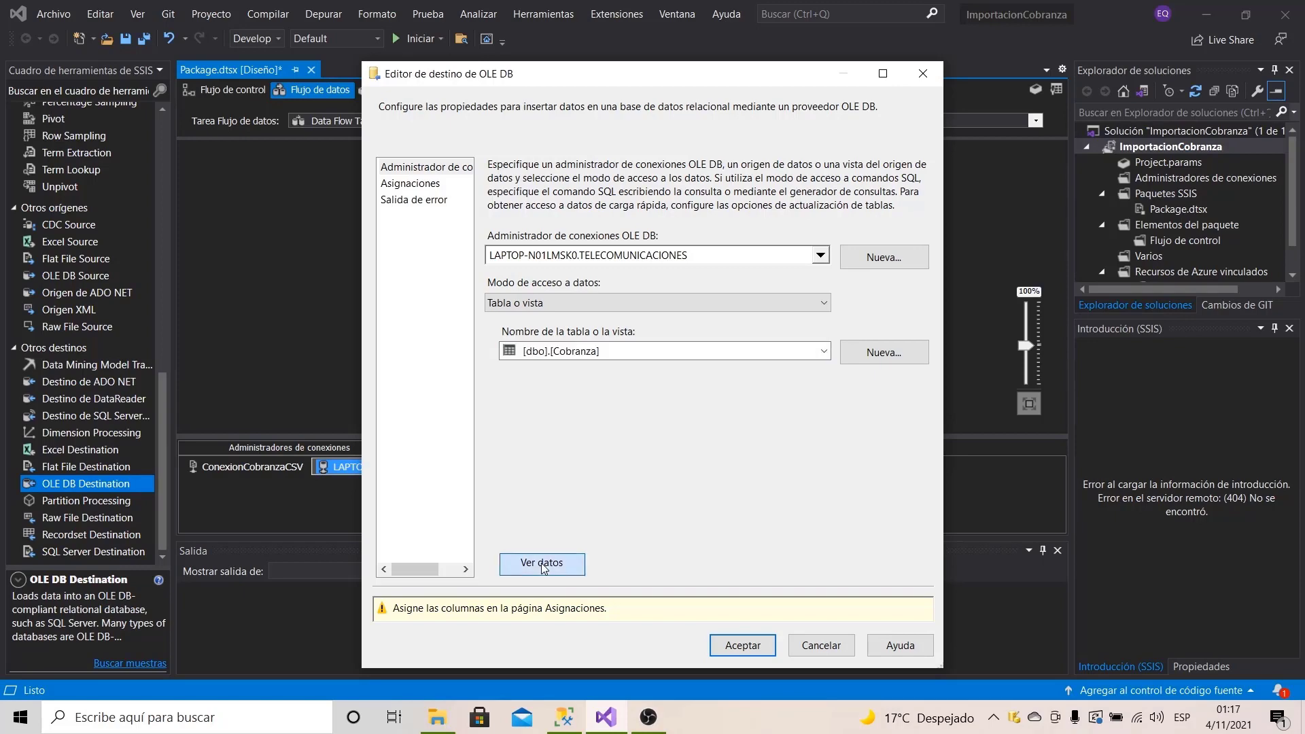
mouse_move(586, 488)
mouse_down()
mouse_move(718, 487)
mouse_move(595, 490)
mouse_up()
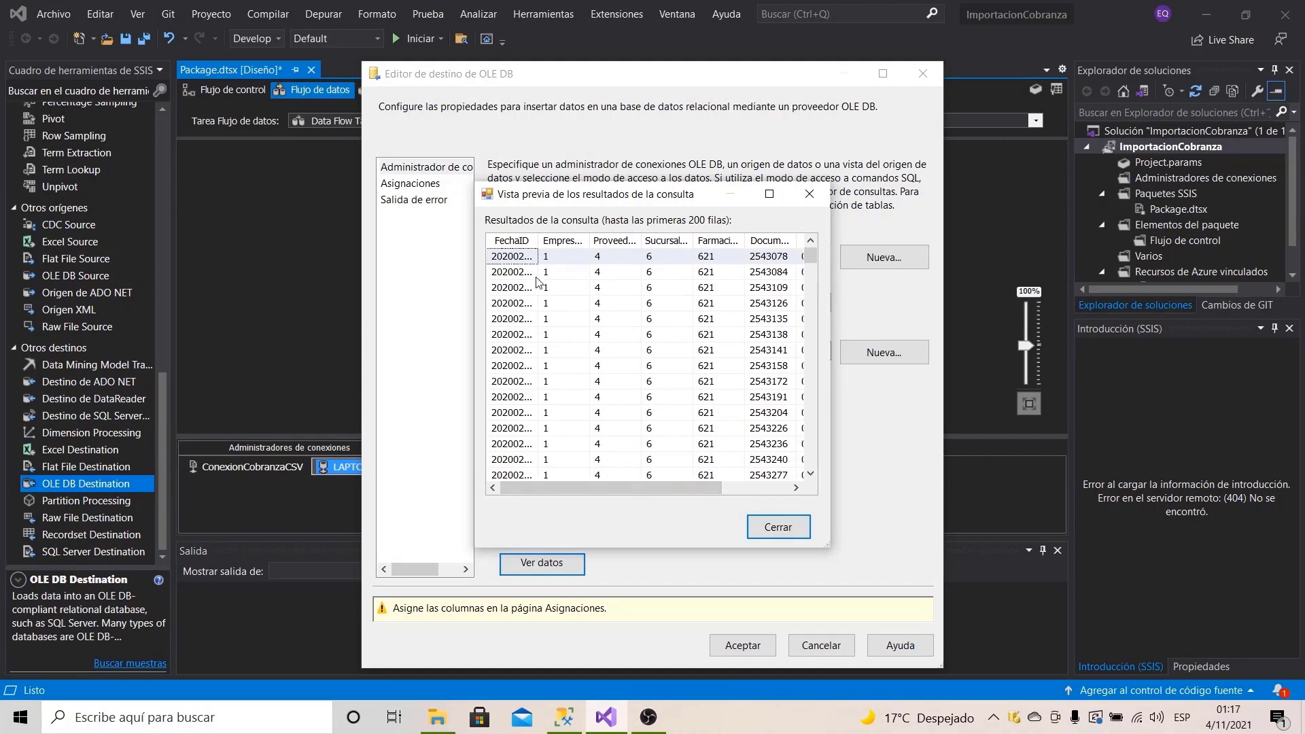
click(541, 244)
drag(537, 240, 571, 240)
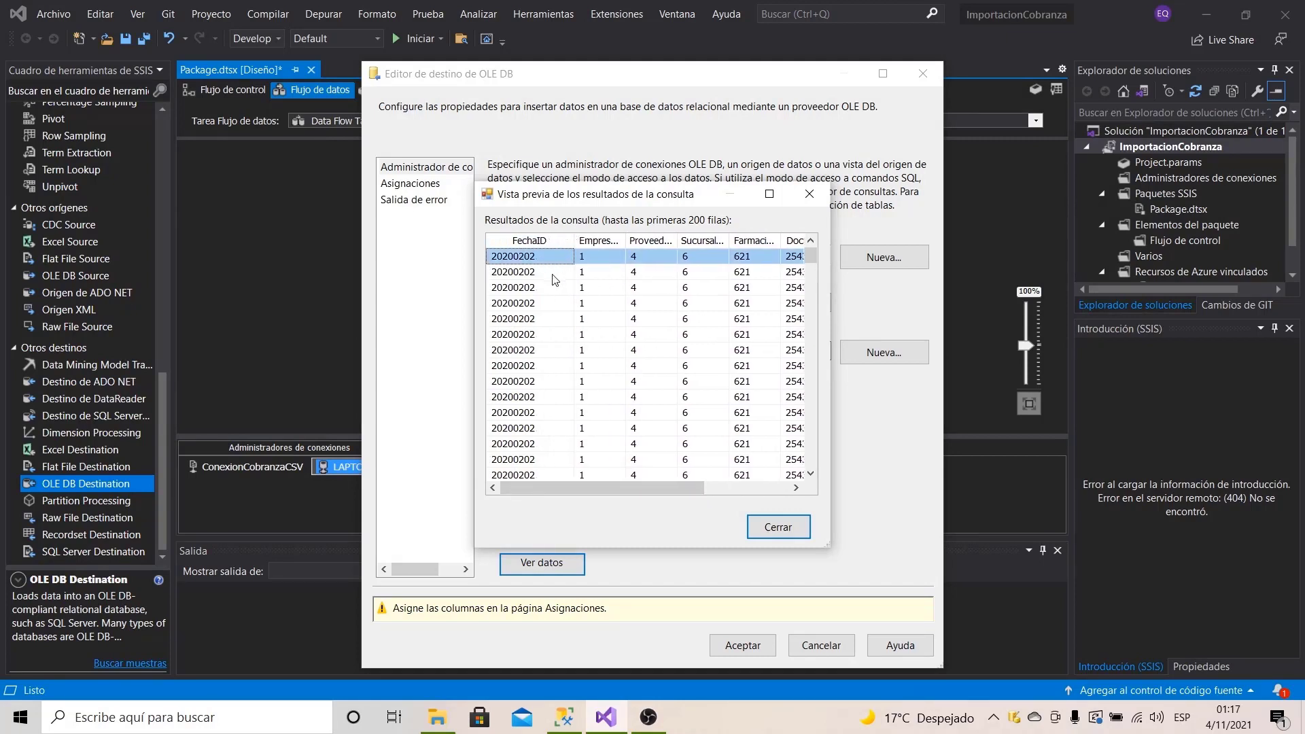
drag(662, 489, 732, 480)
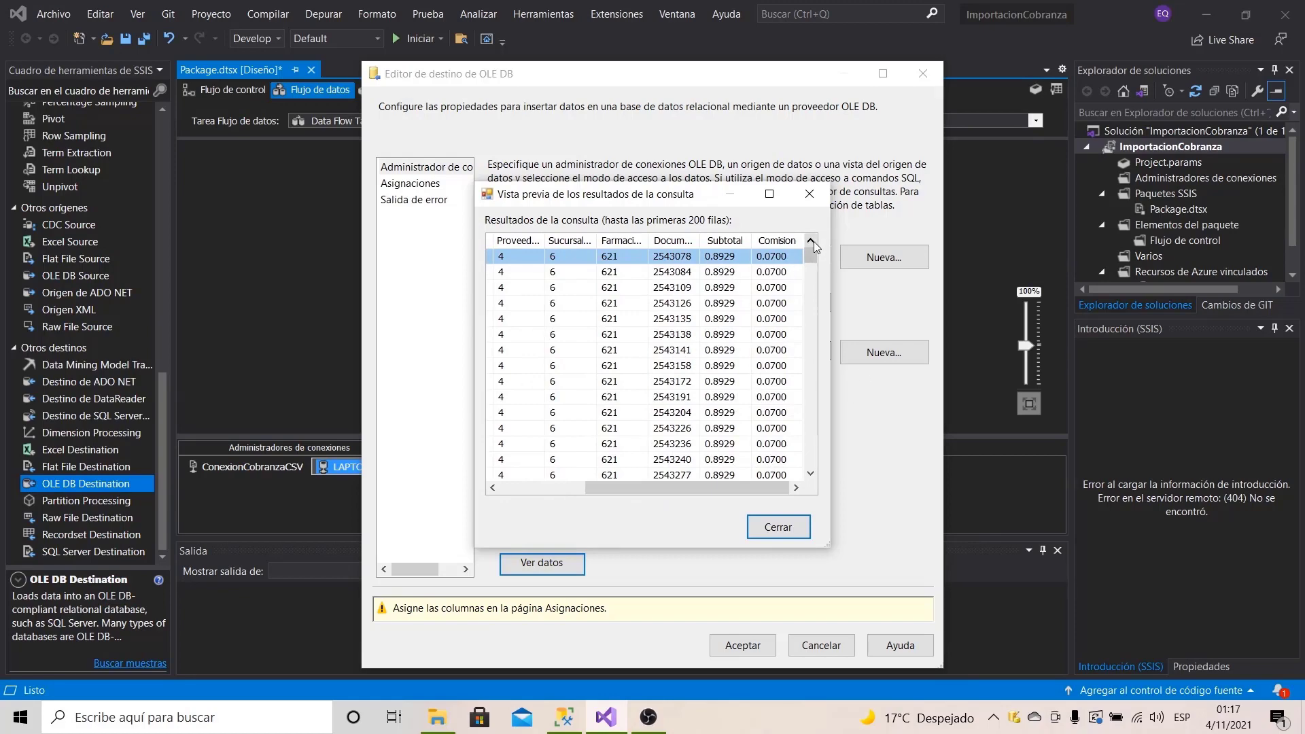
click(810, 194)
Step: Show the destination's column mappings and rearrange and enlarge the input and destination column lists so every column fits
click(422, 184)
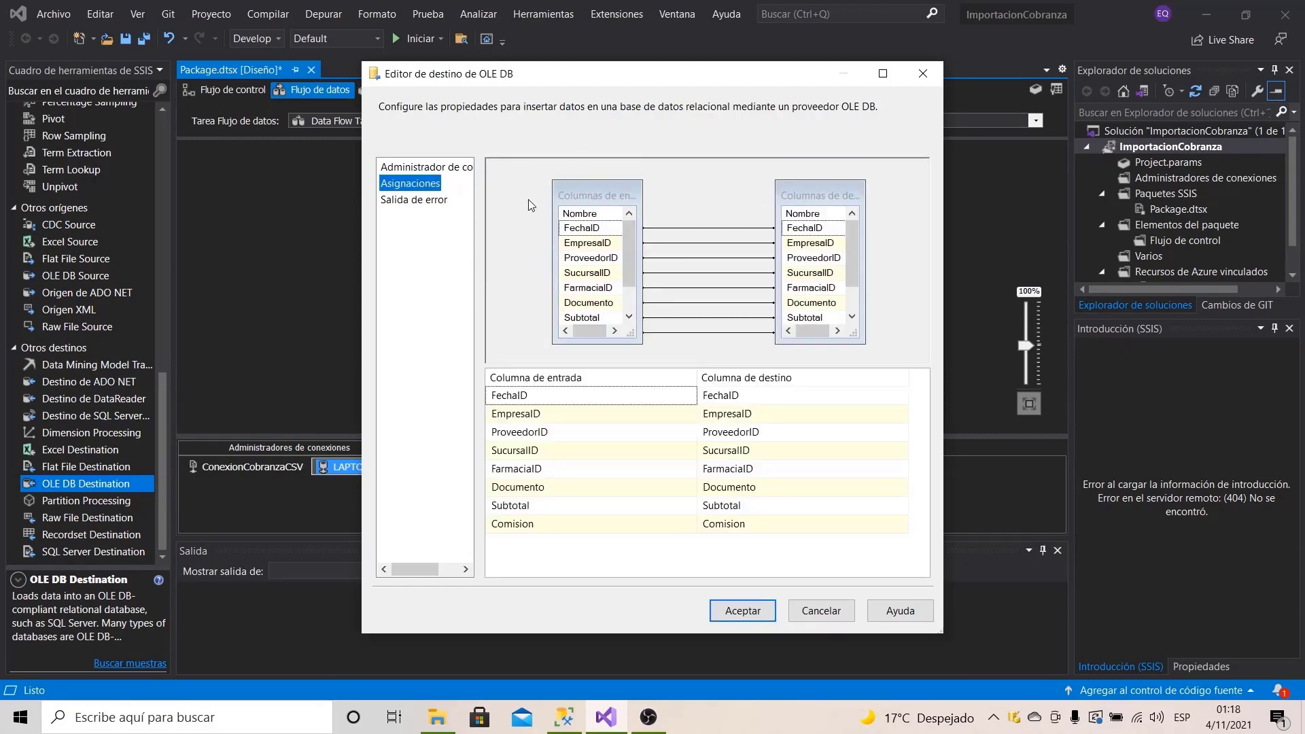
drag(578, 186, 544, 184)
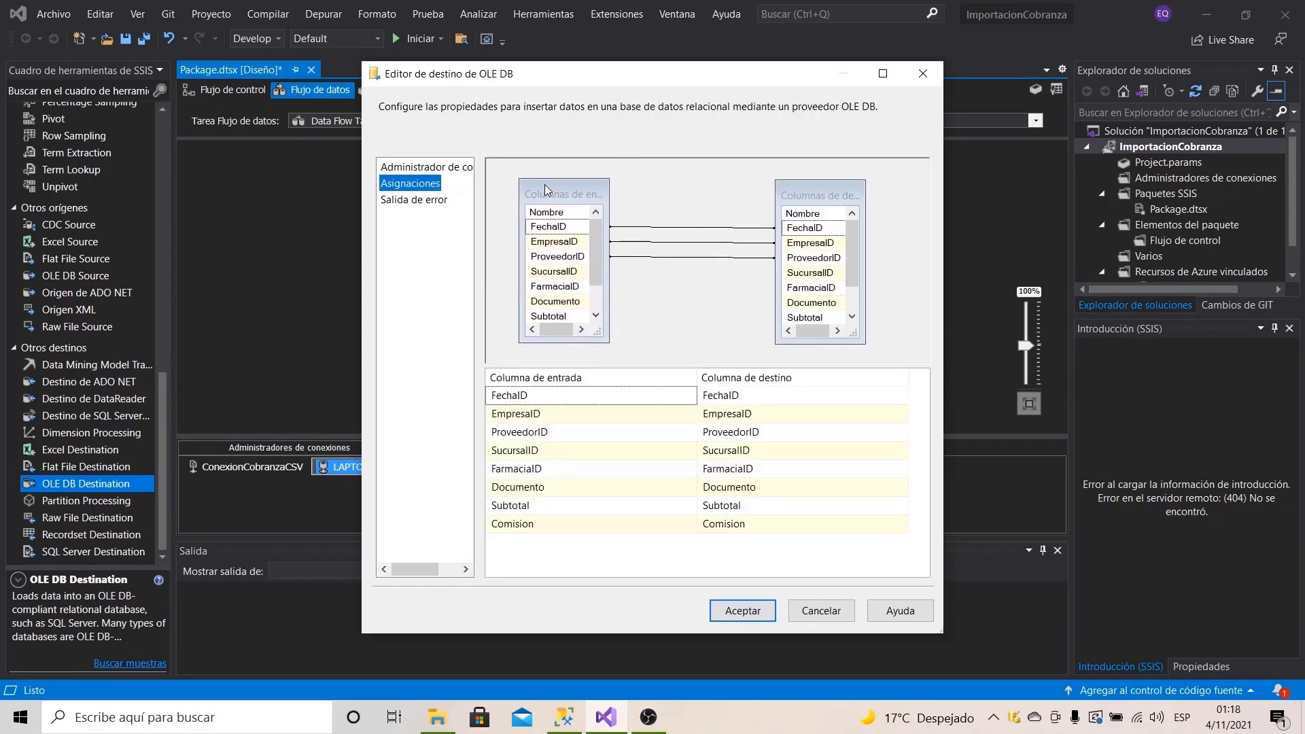
drag(602, 339, 612, 349)
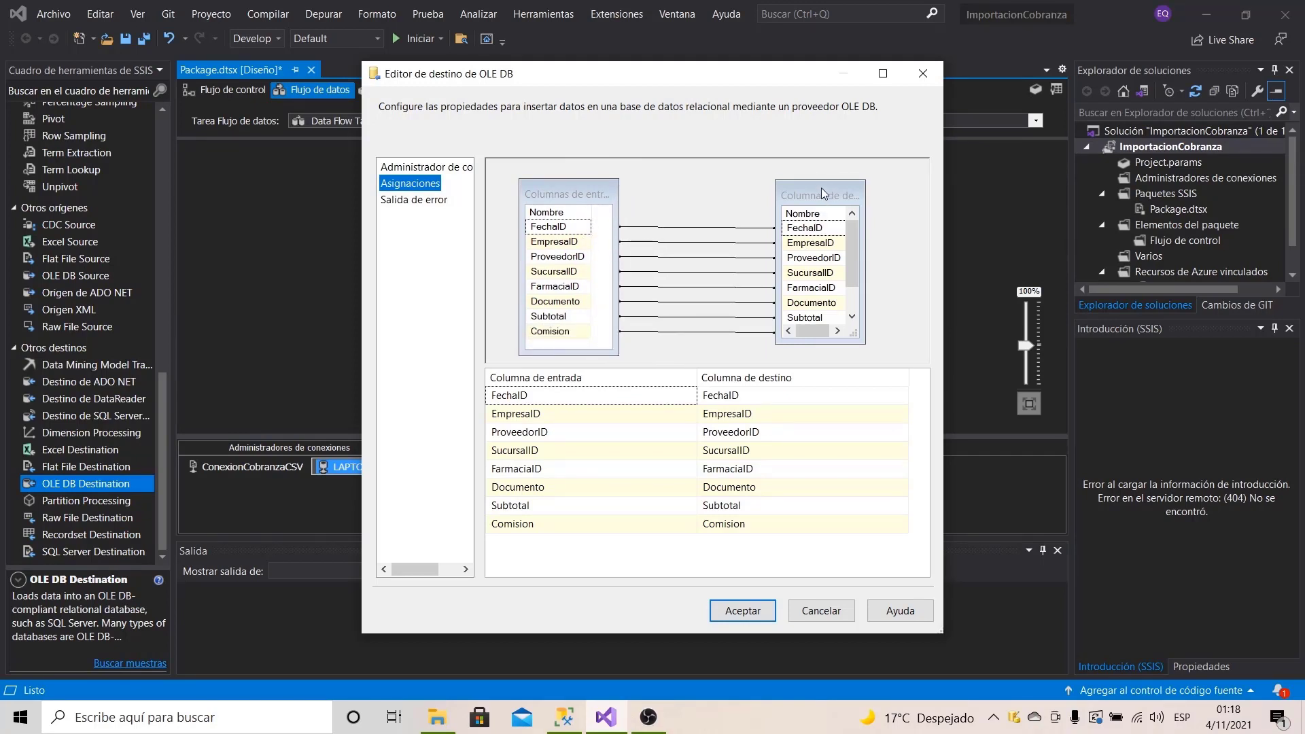
drag(820, 197, 824, 198)
drag(858, 334, 868, 343)
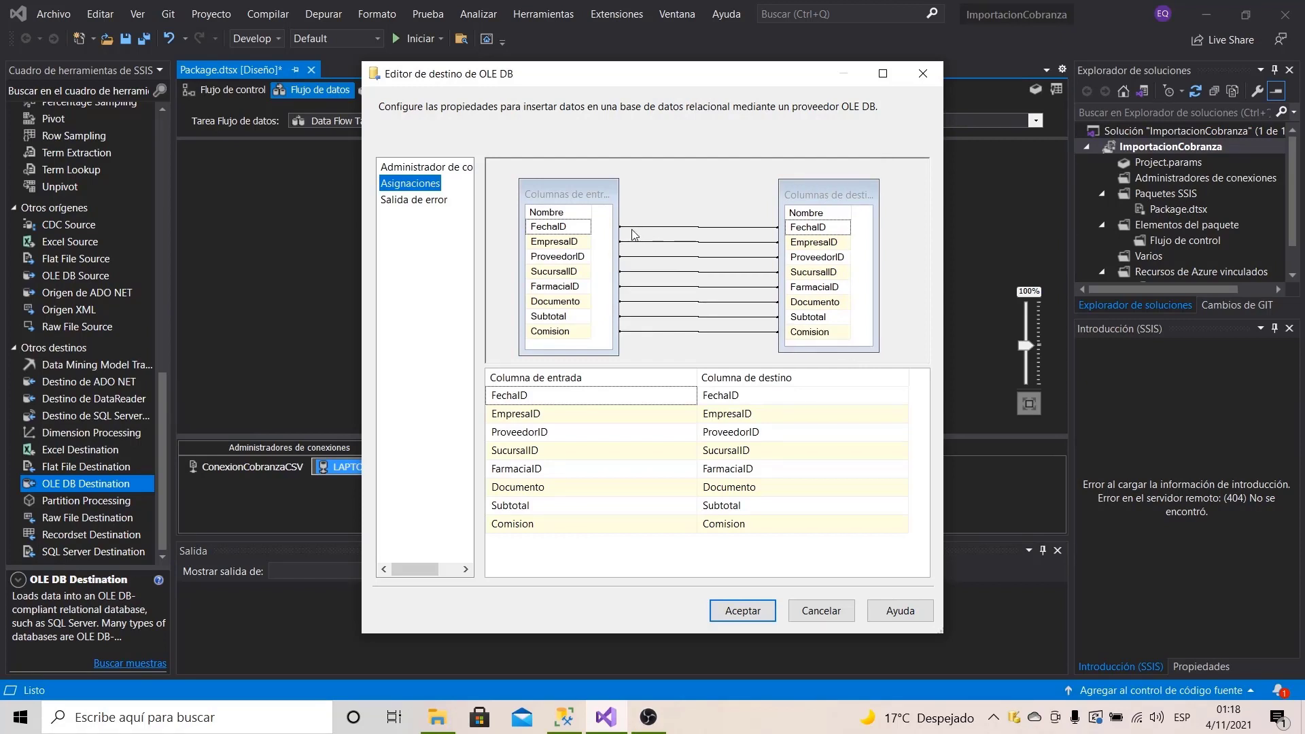
Step: Review the FechaID mapping and the error output settings, and accept the OLE DB Destination's configuration
mouse_move(551, 234)
click(554, 244)
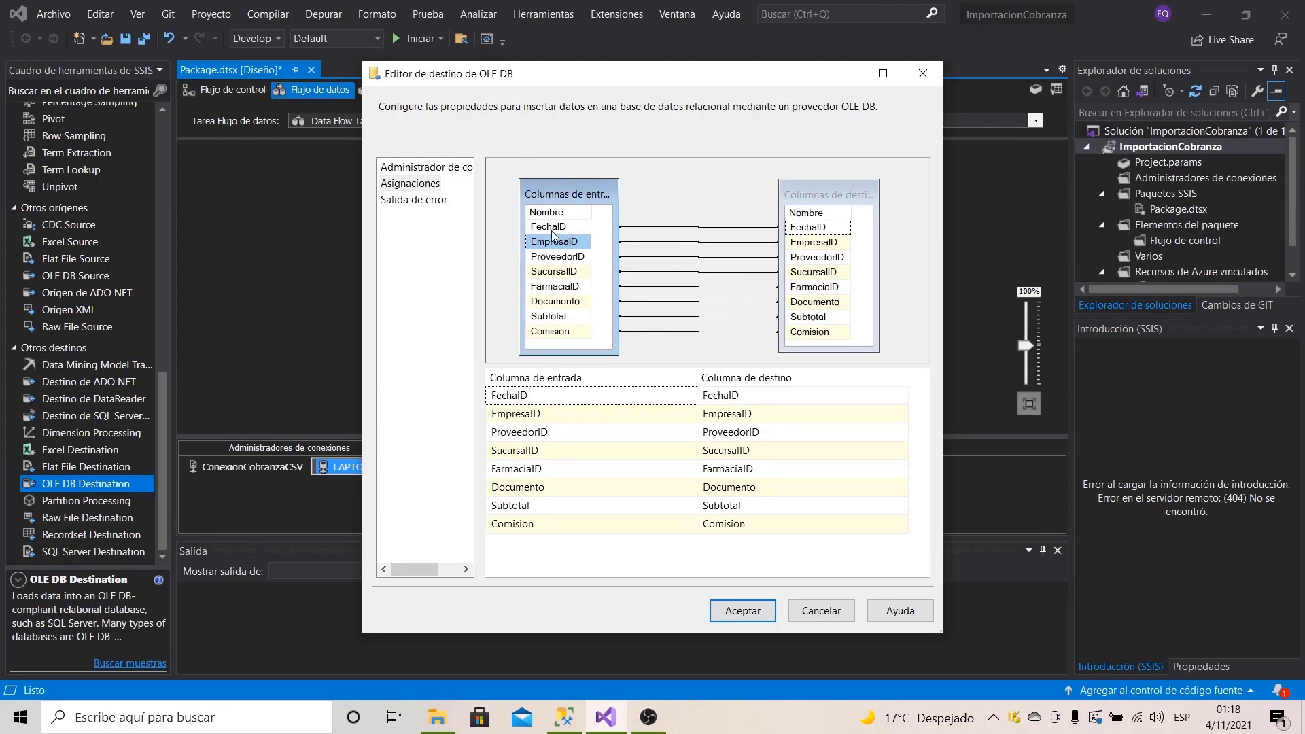
drag(551, 229, 744, 235)
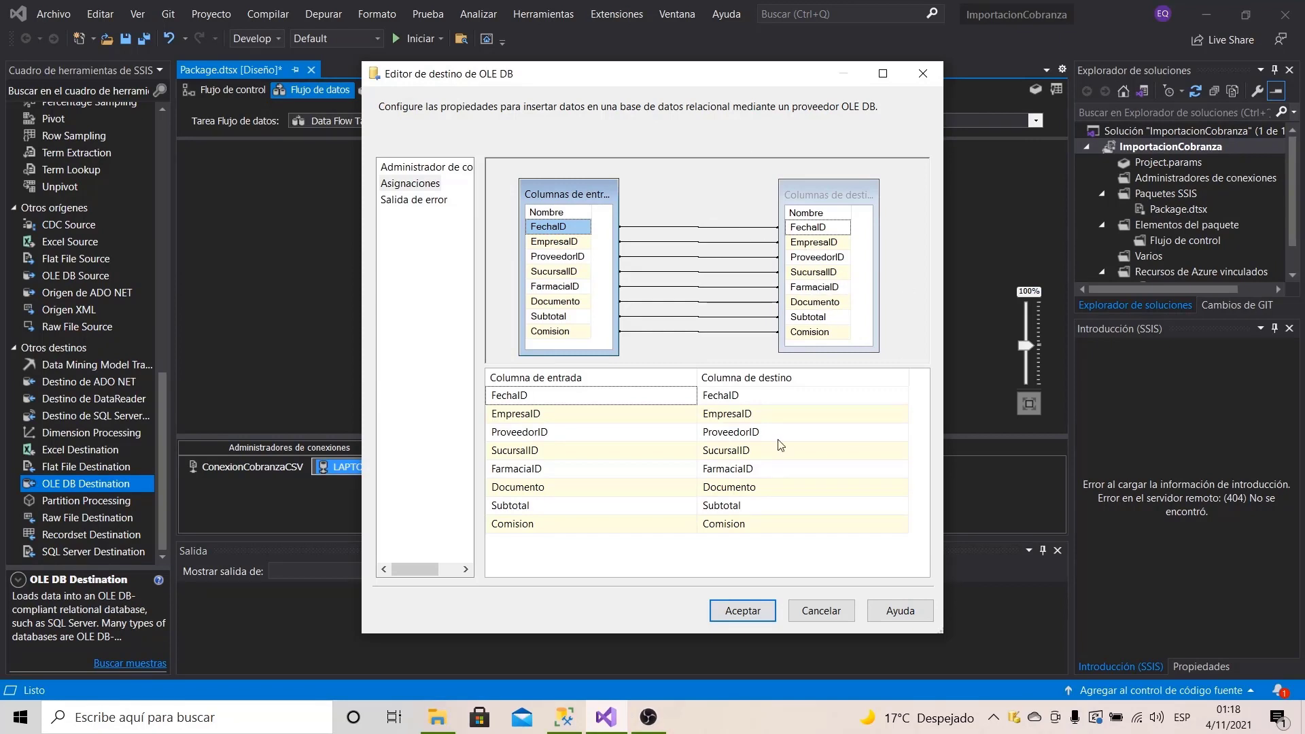
click(415, 202)
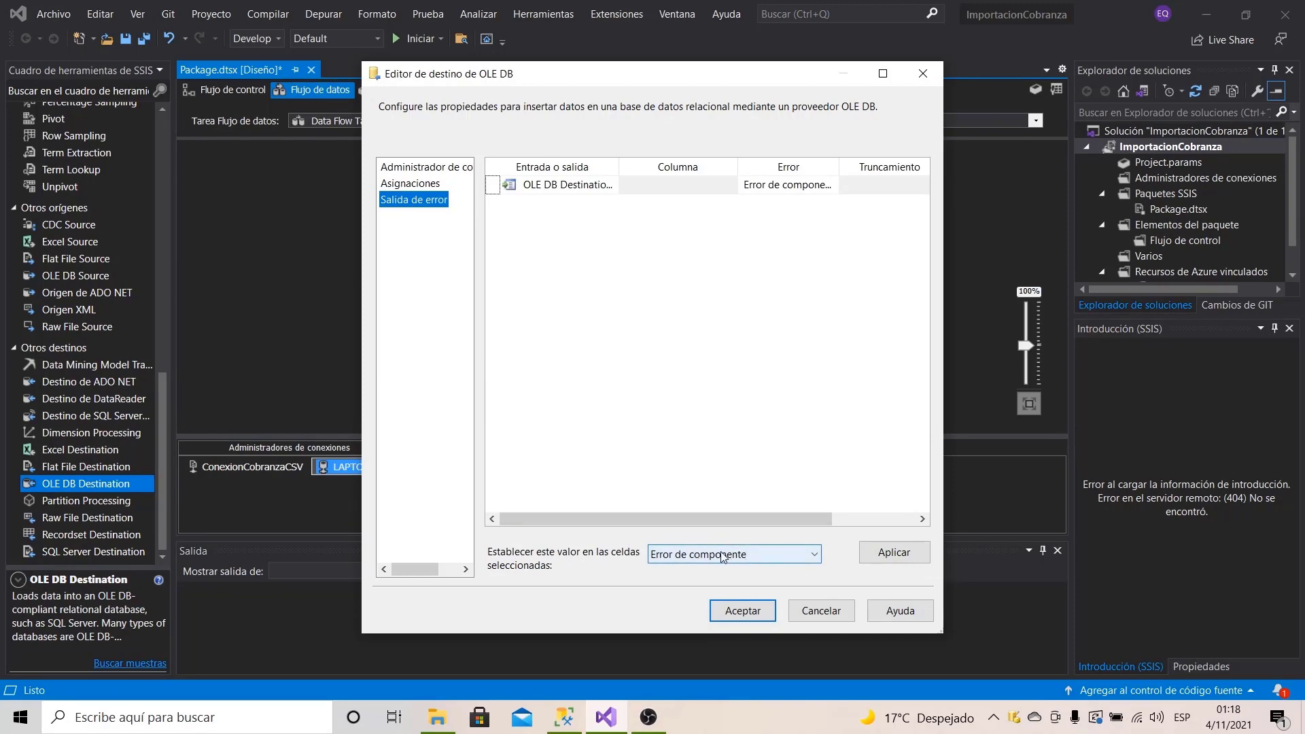
click(742, 610)
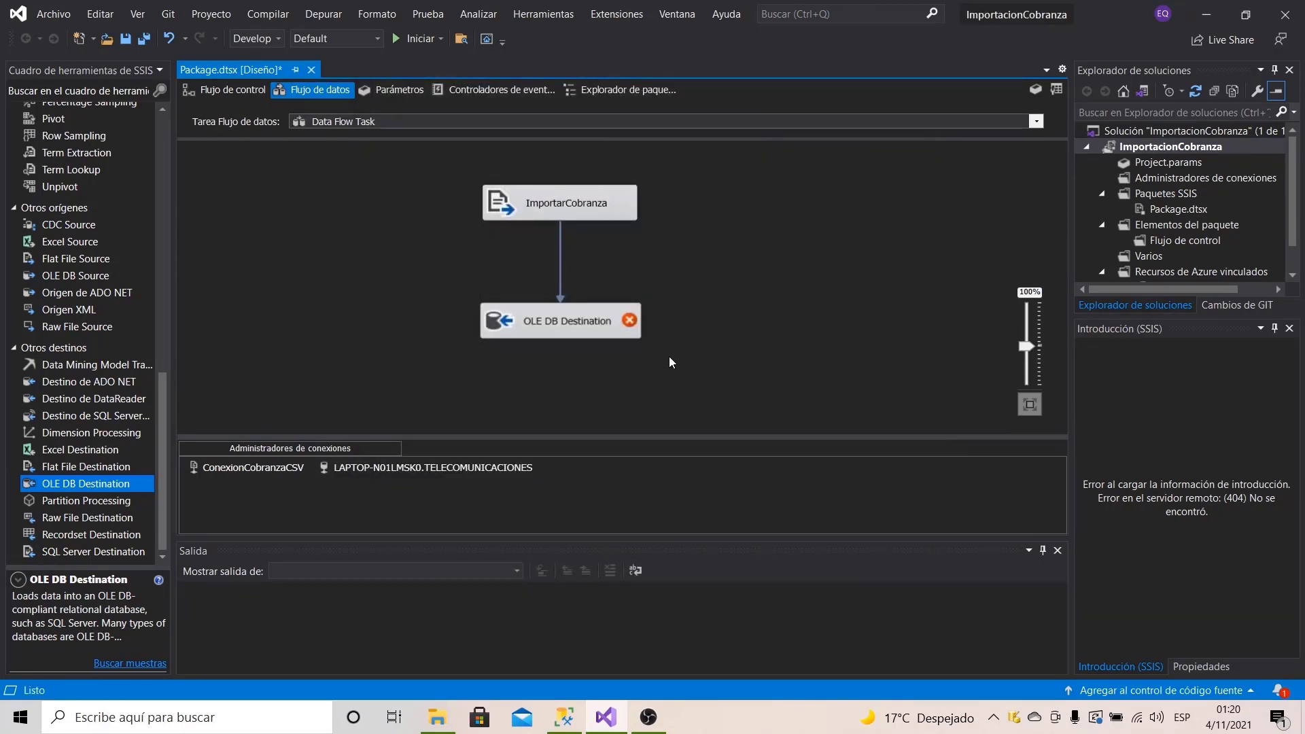
Step: Check the destination's error, and examine the Documento column's data type in the Cobranza table design in SQL Server Management Studio
mouse_move(630, 323)
click(1208, 15)
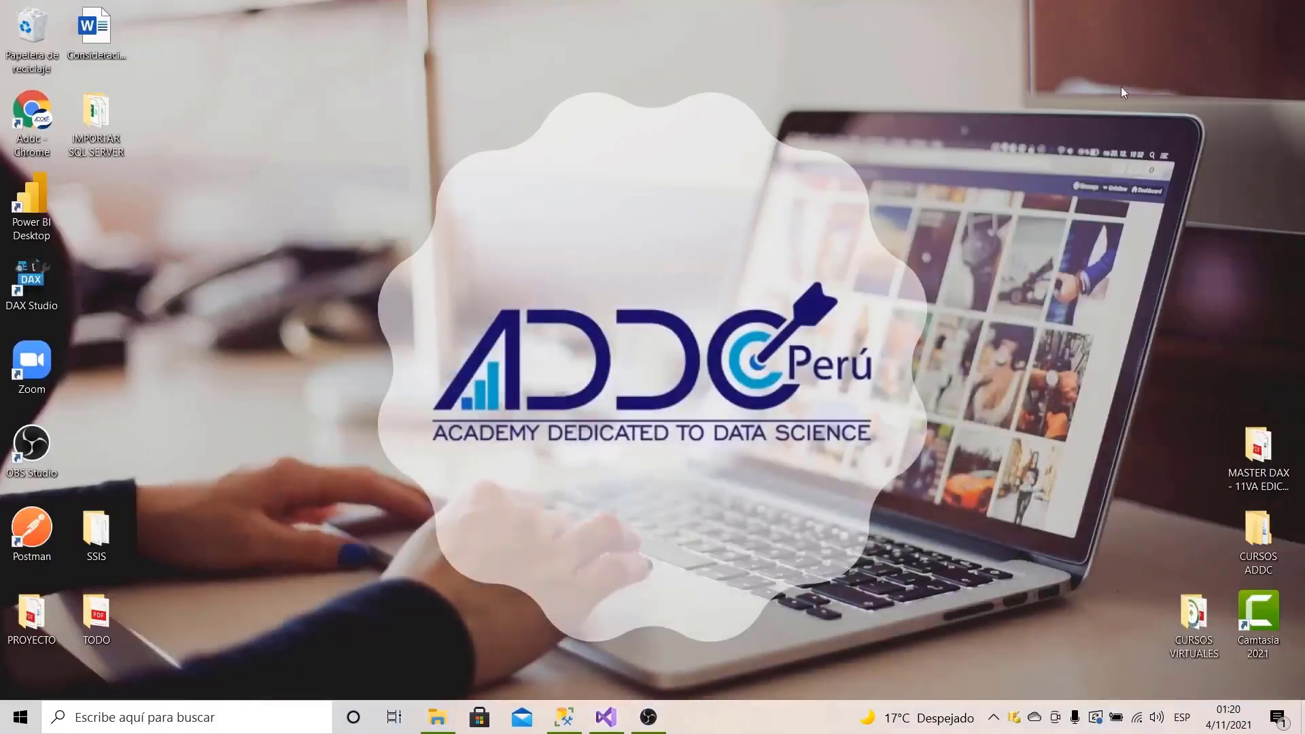
click(565, 718)
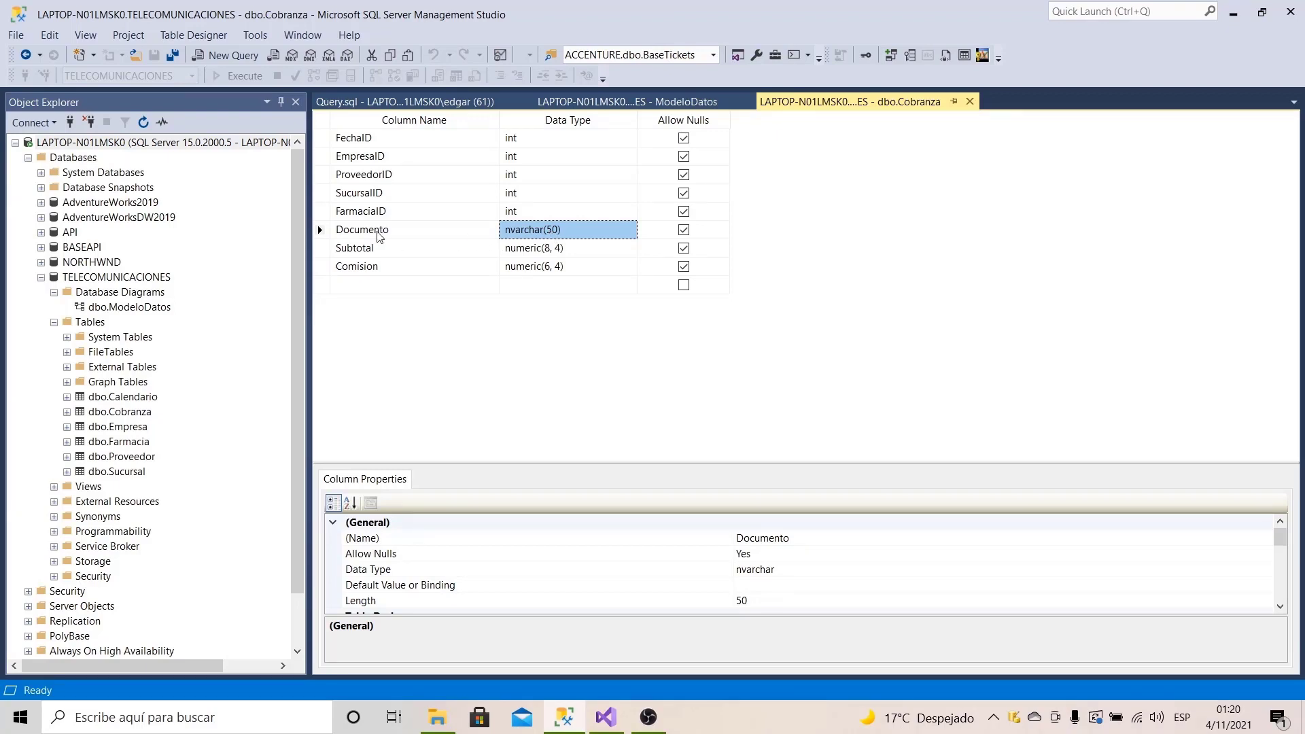
click(529, 233)
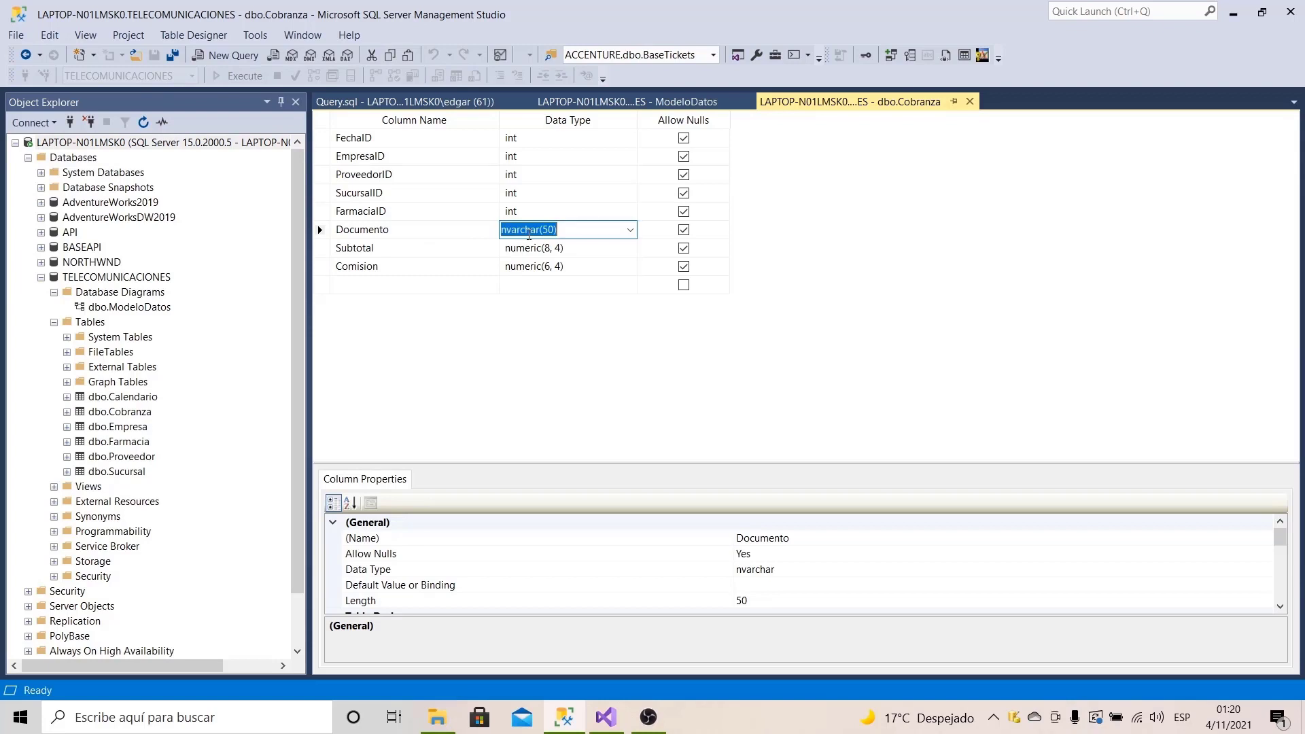
click(756, 246)
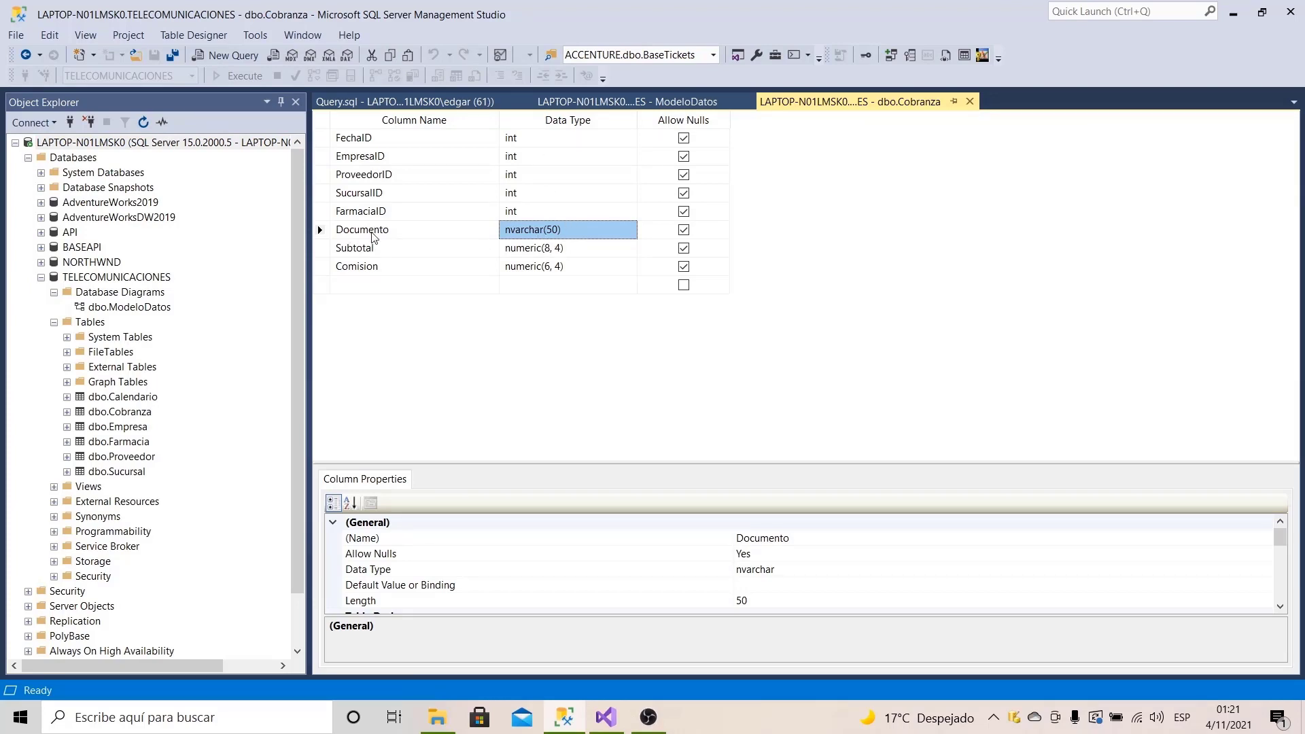
click(1236, 19)
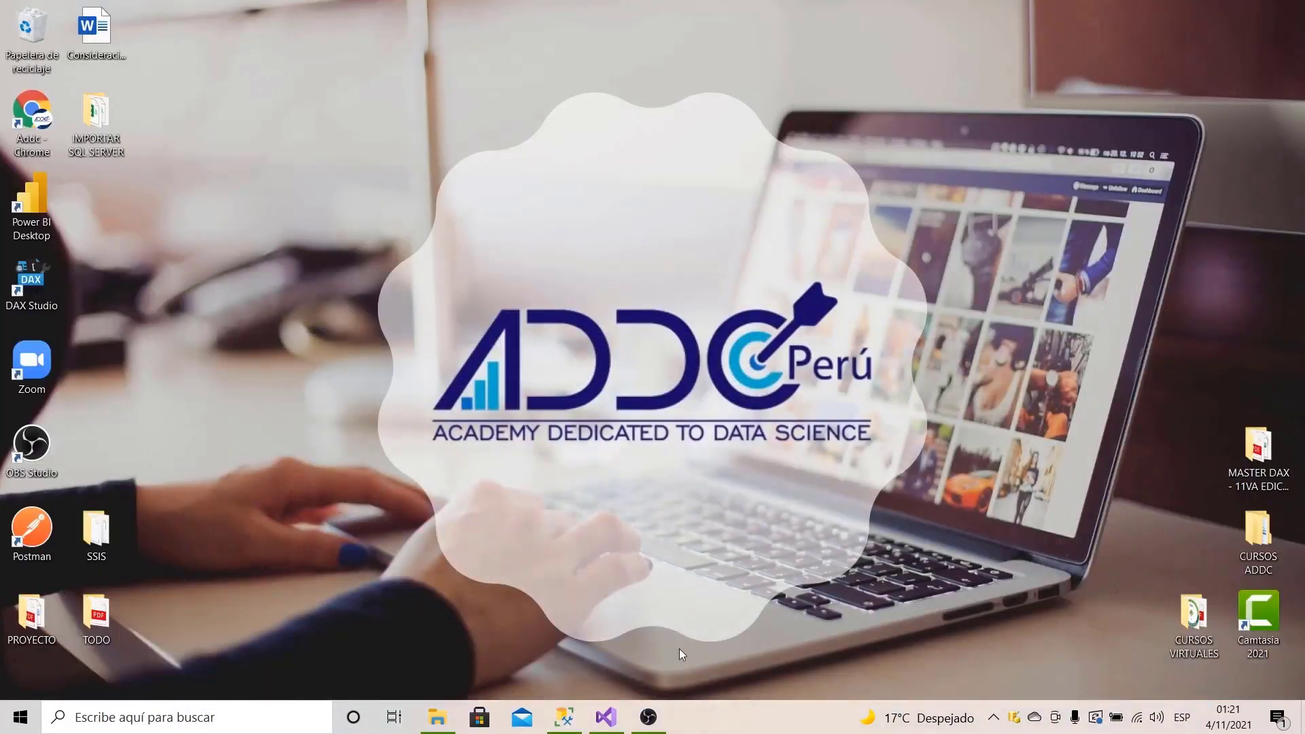
Step: Switch to Visual Studio, open the ConexionCobranzaCSV connection's advanced column properties, and widen the editor so they are readable
click(685, 617)
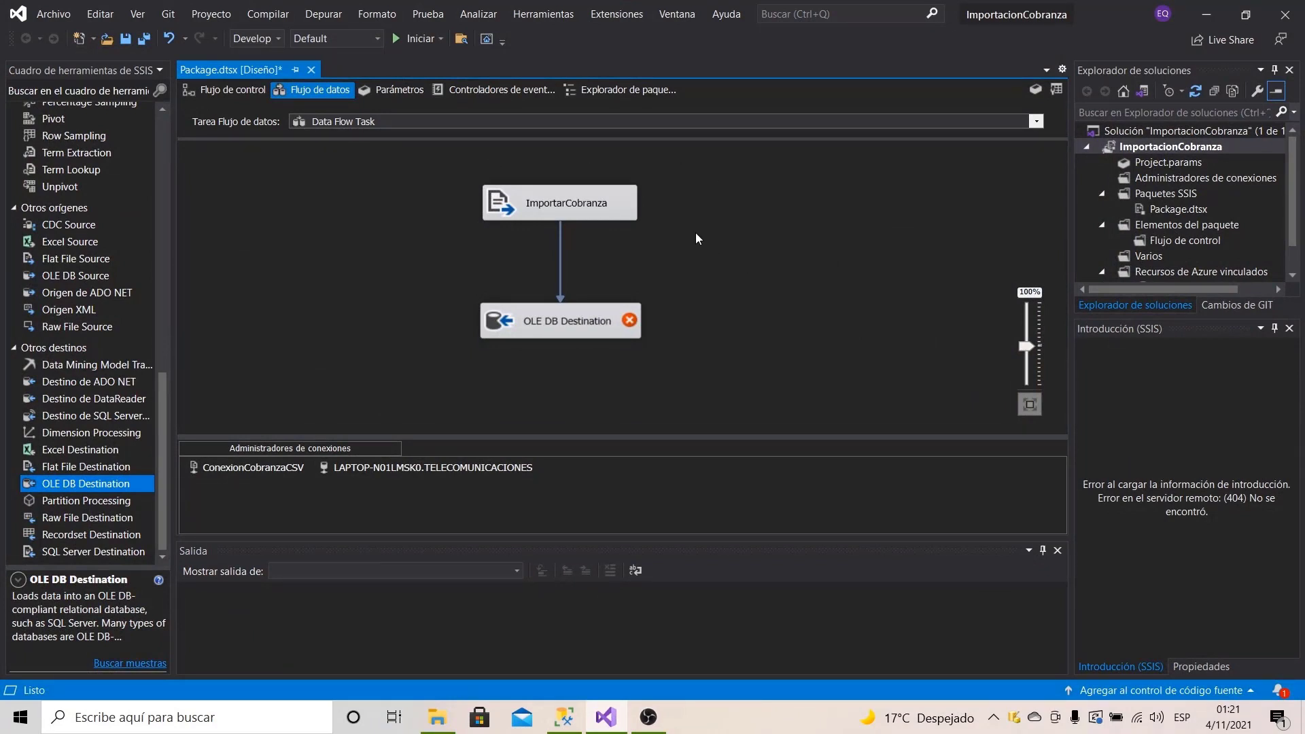
click(588, 330)
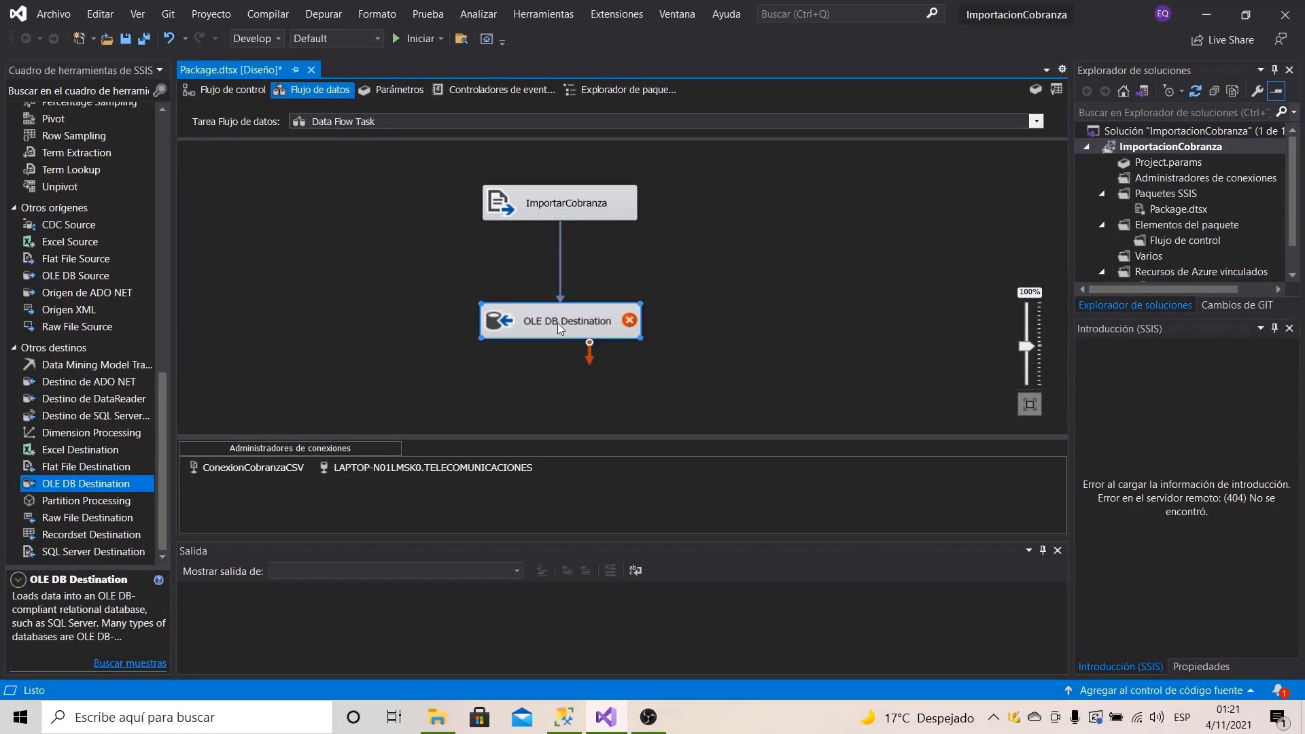
click(564, 206)
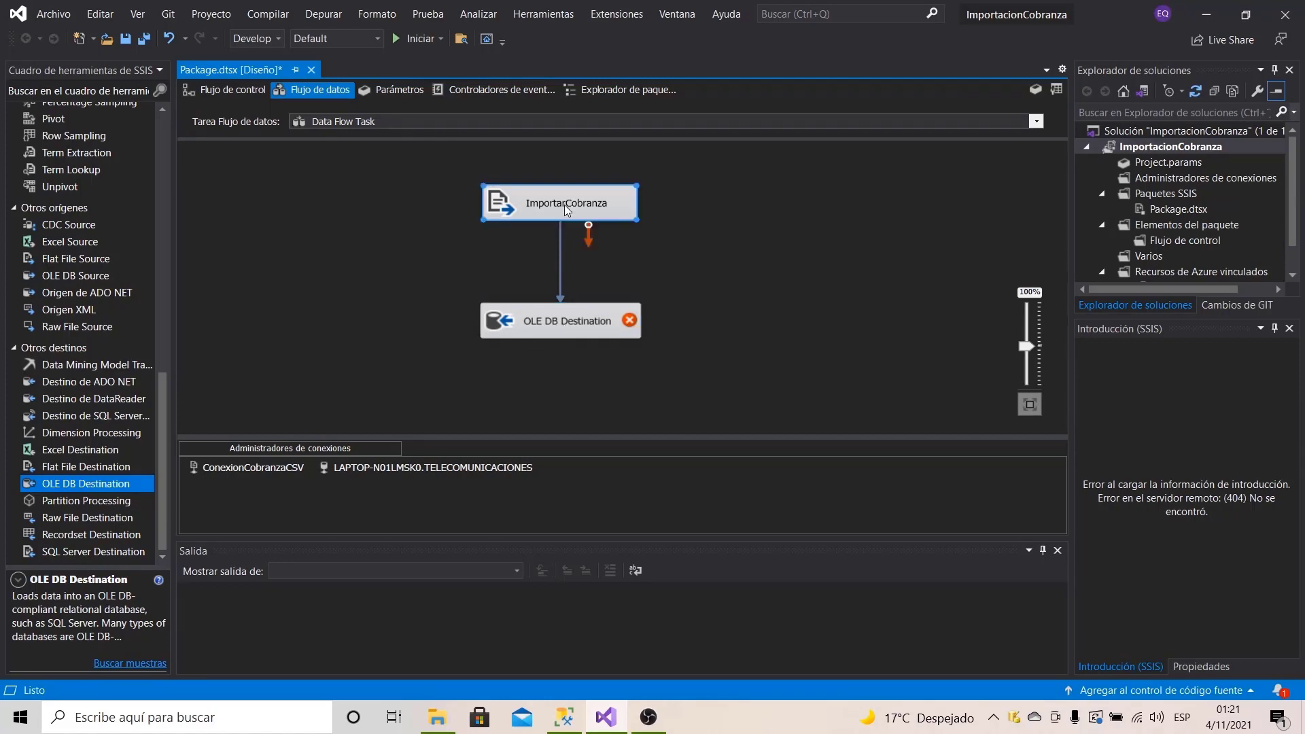
click(702, 229)
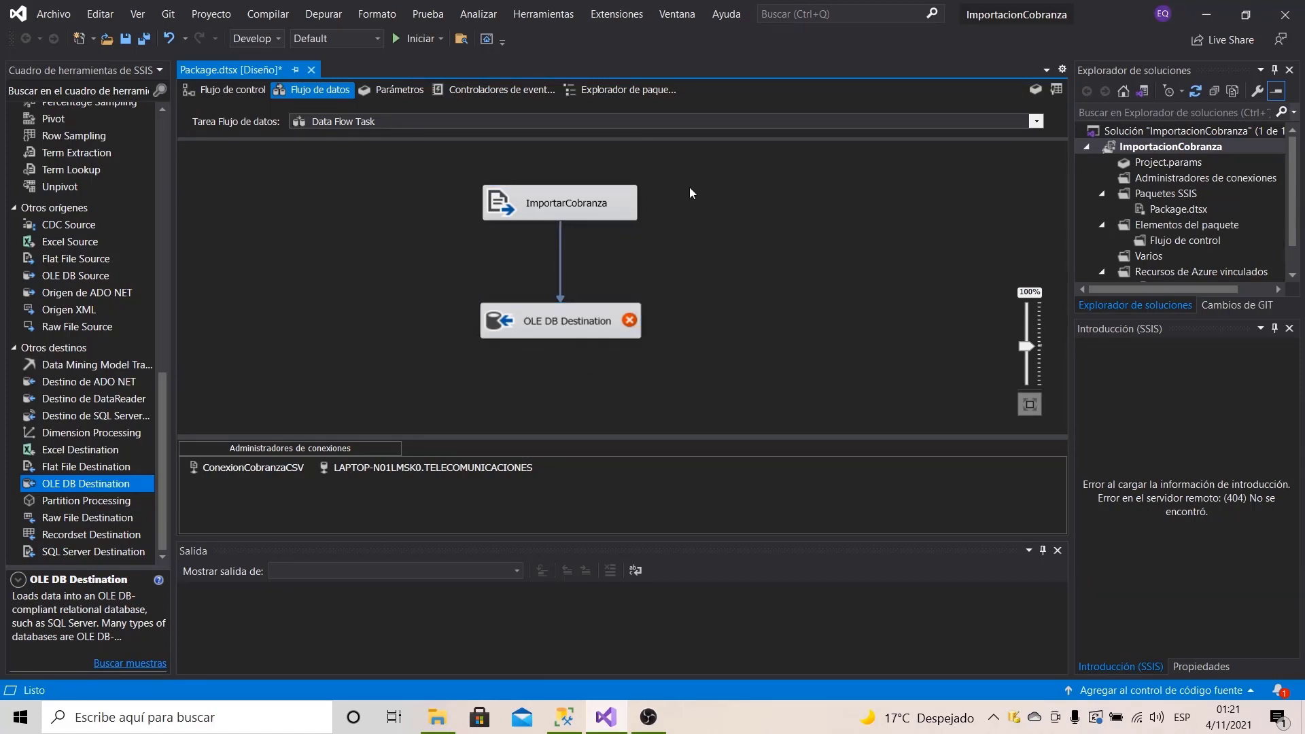
click(263, 471)
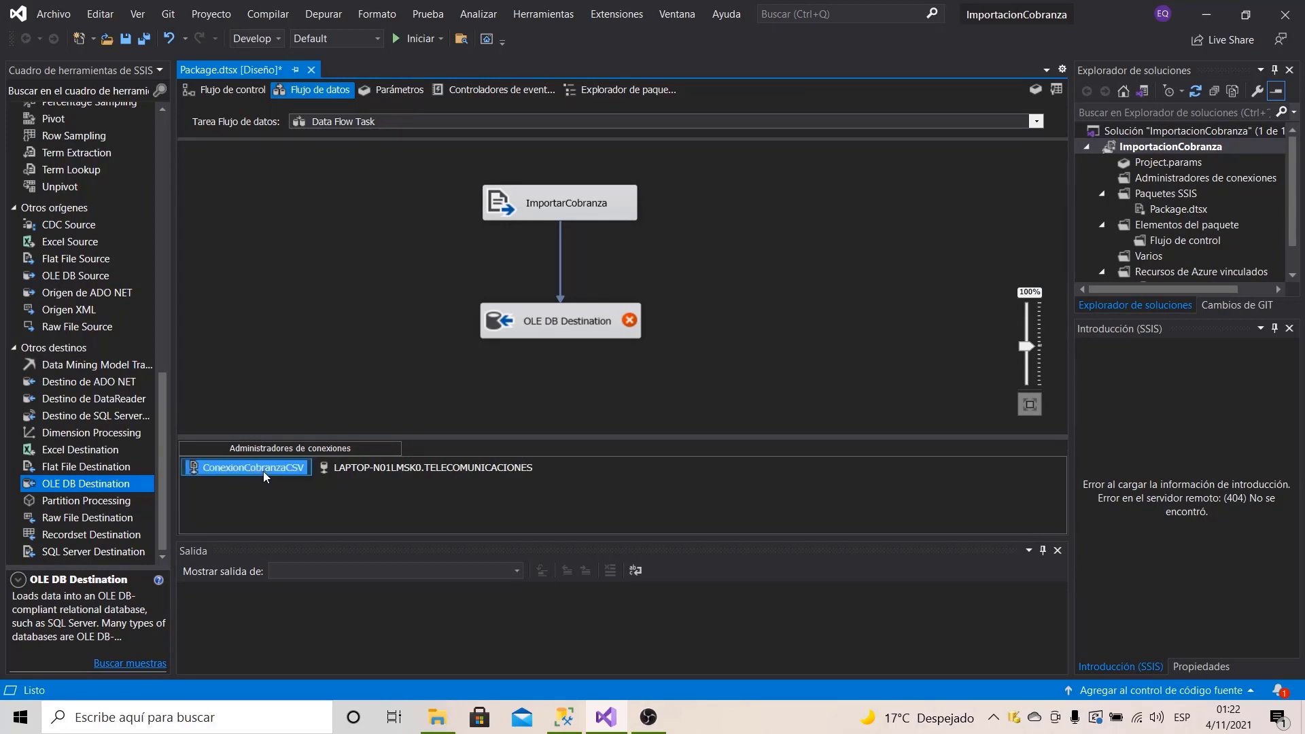
double_click(265, 471)
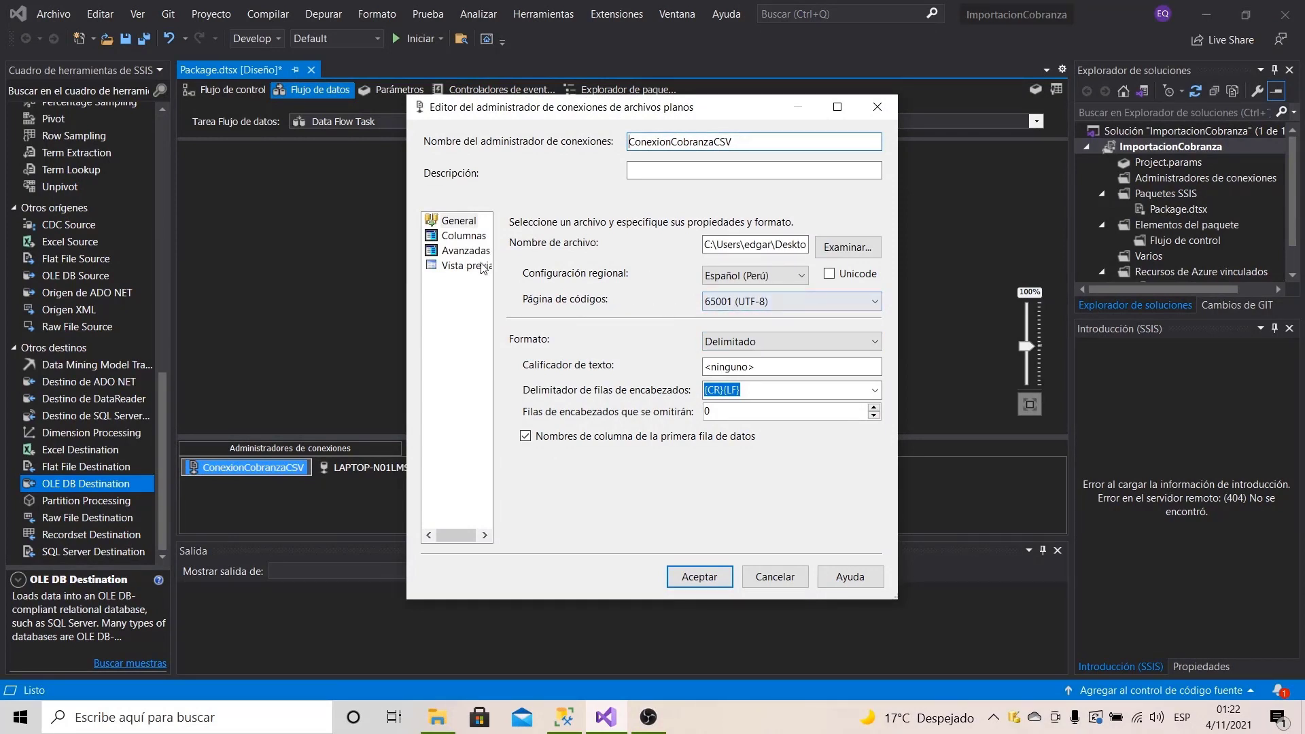
drag(494, 270, 578, 270)
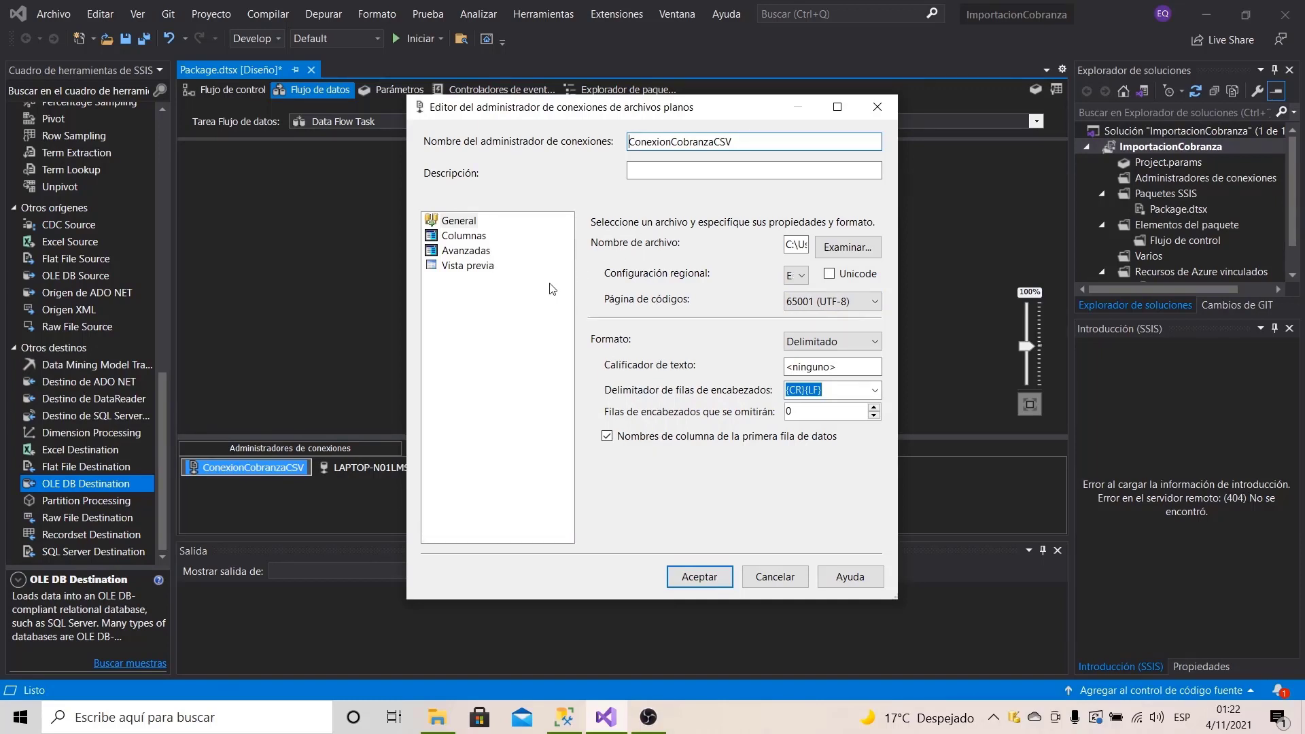
click(461, 255)
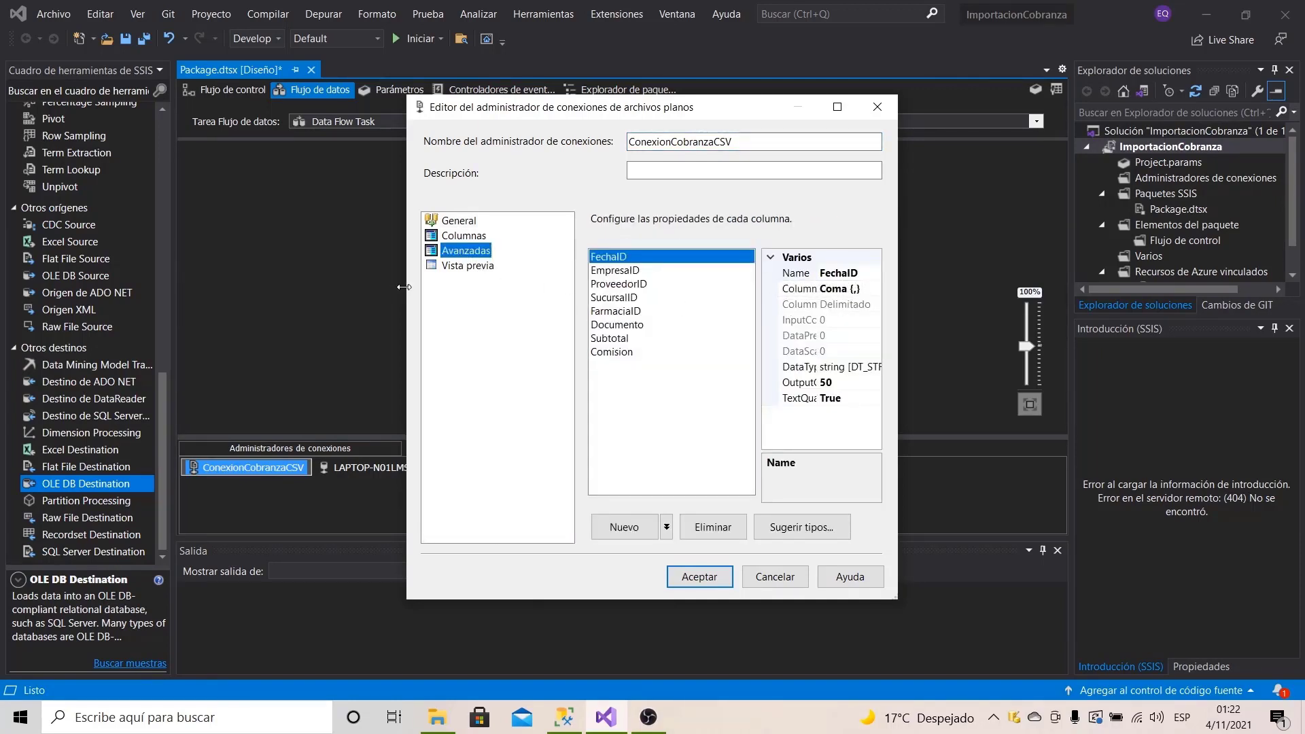
drag(406, 292, 321, 293)
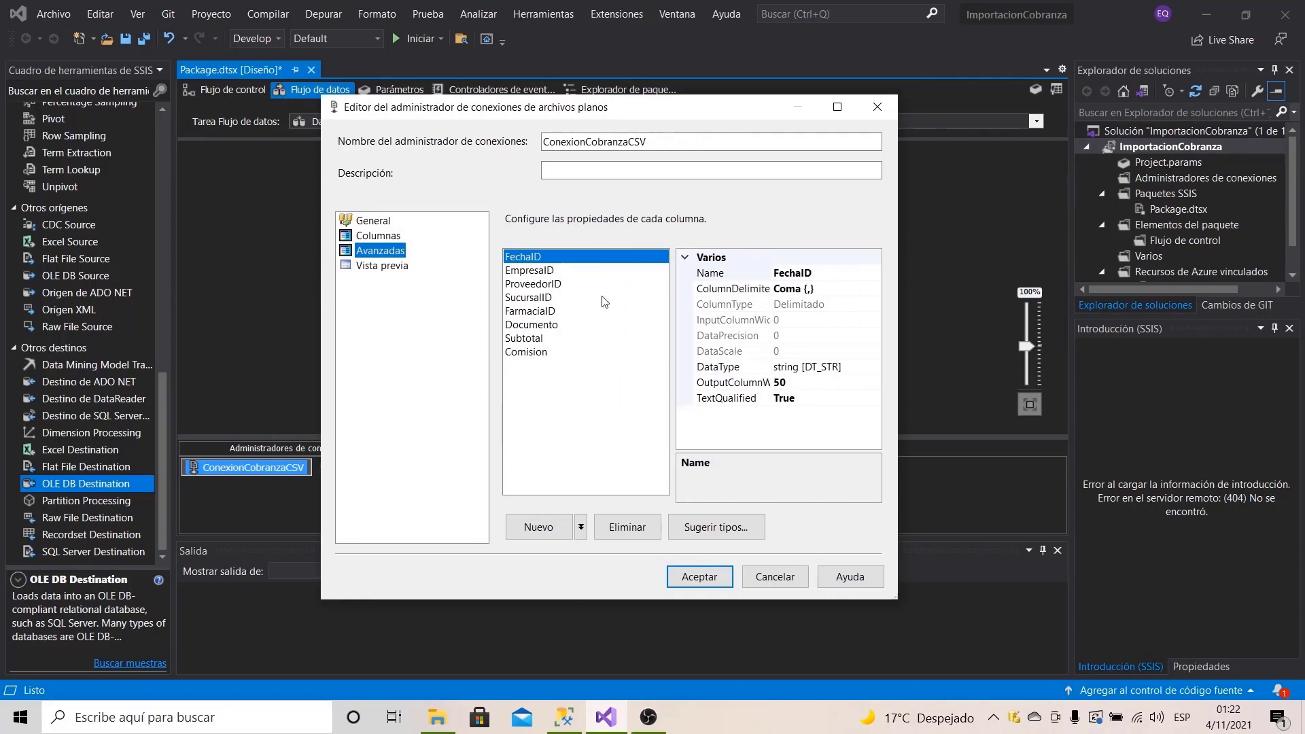
Step: Set the Documento column's data type to Unicode string [DT_WSTR] in the flat file connection and accept the connection changes
click(546, 326)
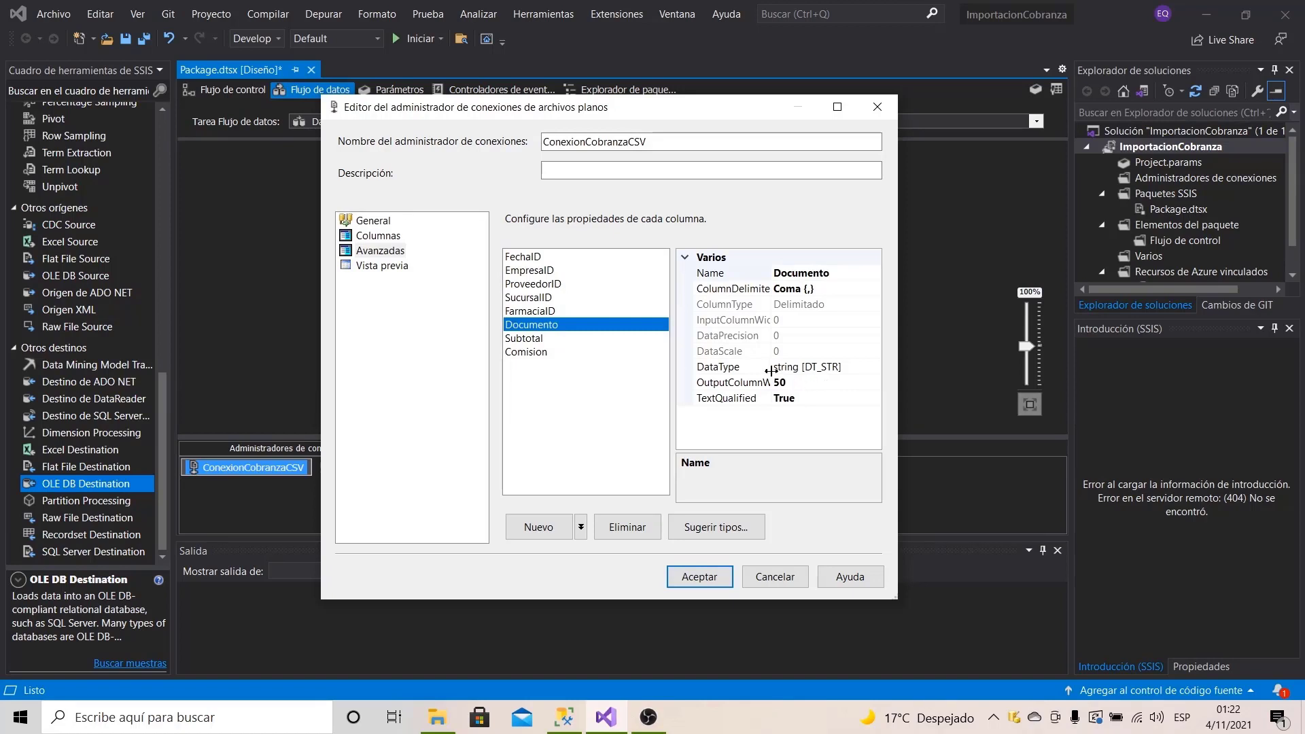
click(840, 373)
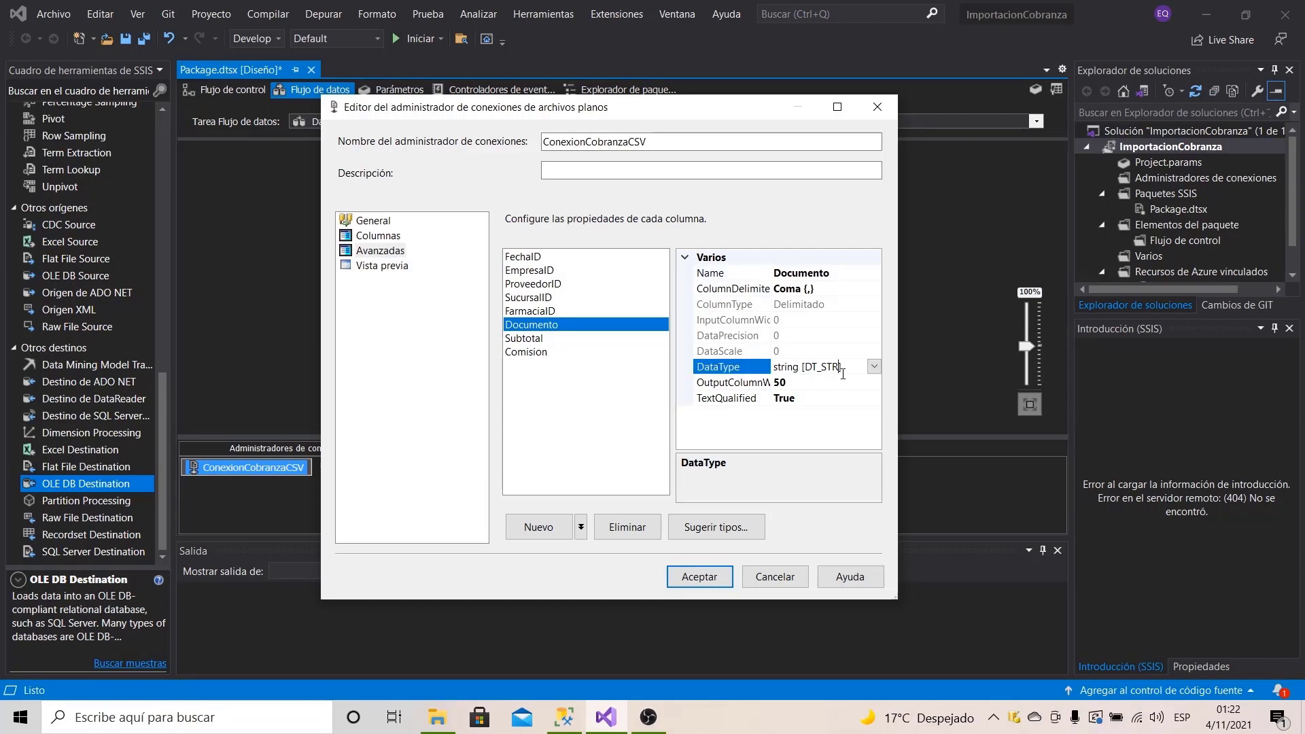
click(874, 367)
scroll(751, 463, down, 2)
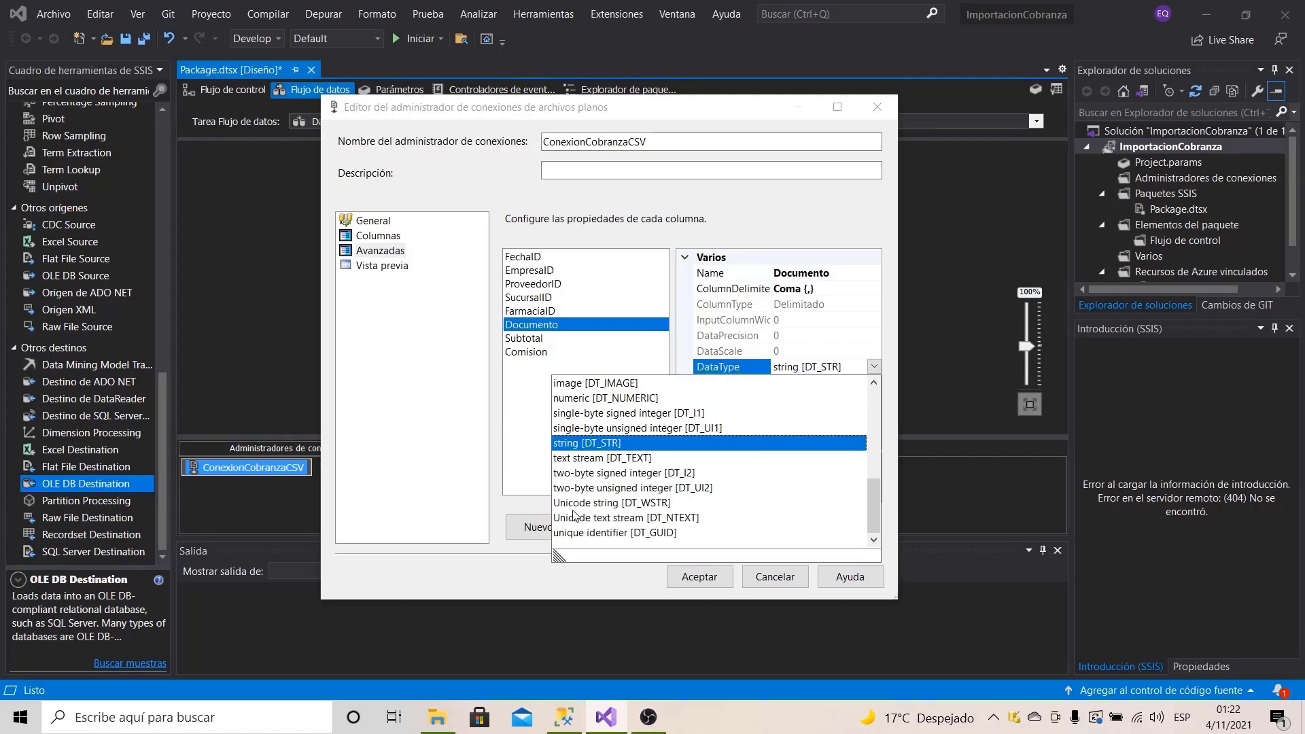
click(645, 507)
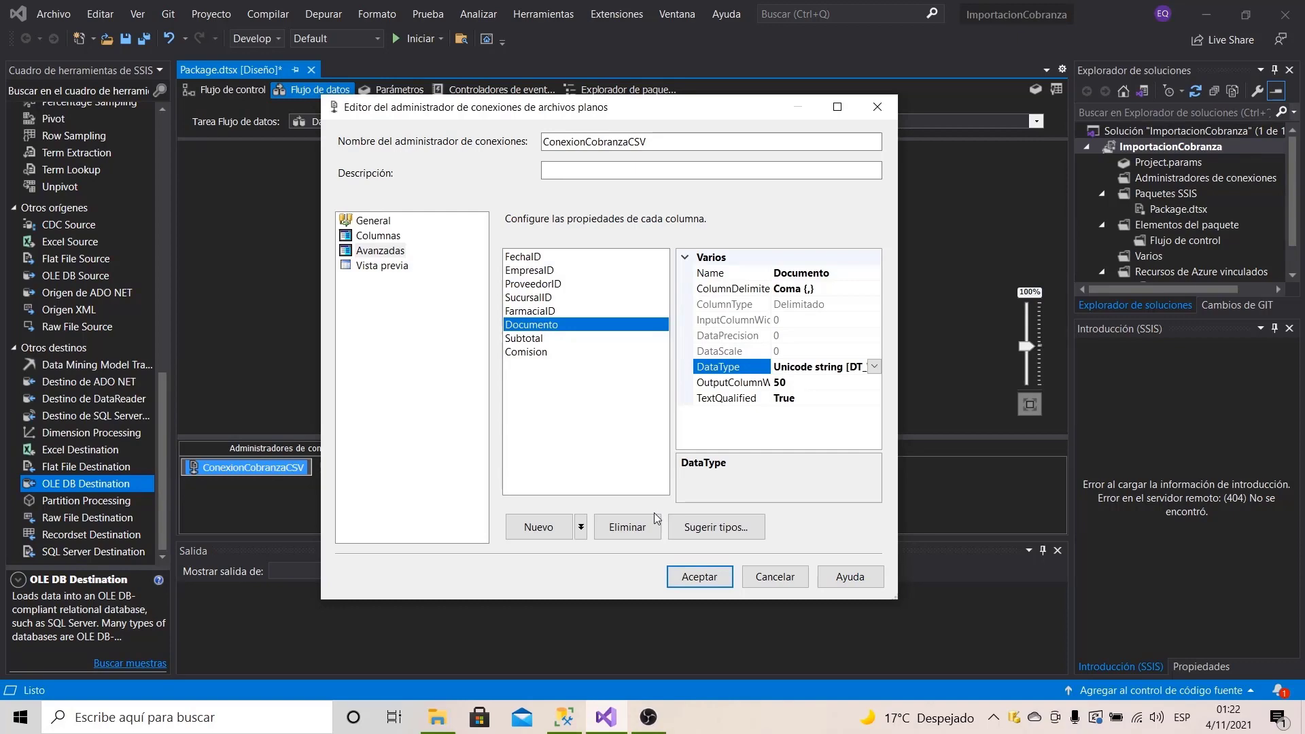
click(707, 577)
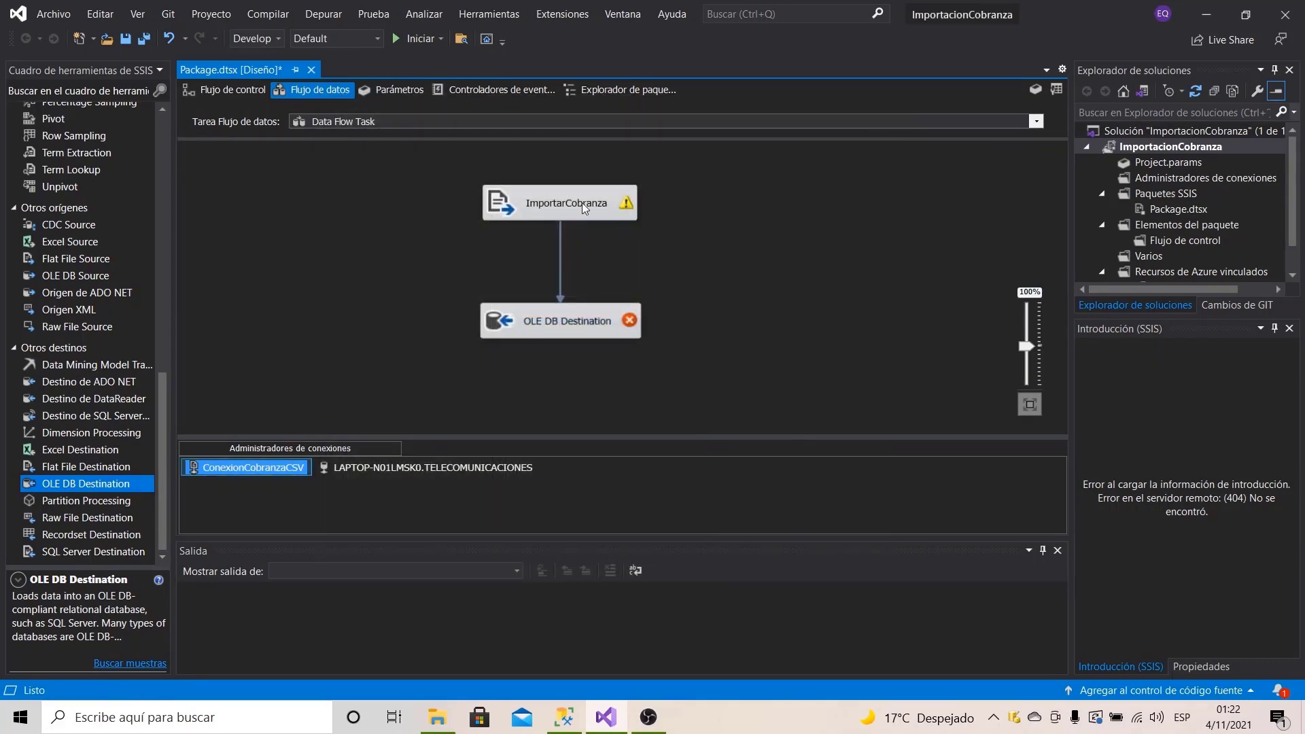
Step: Replace the ImportarCobranza source's Documento output metadata with the external column's metadata and accept the source settings
double_click(627, 208)
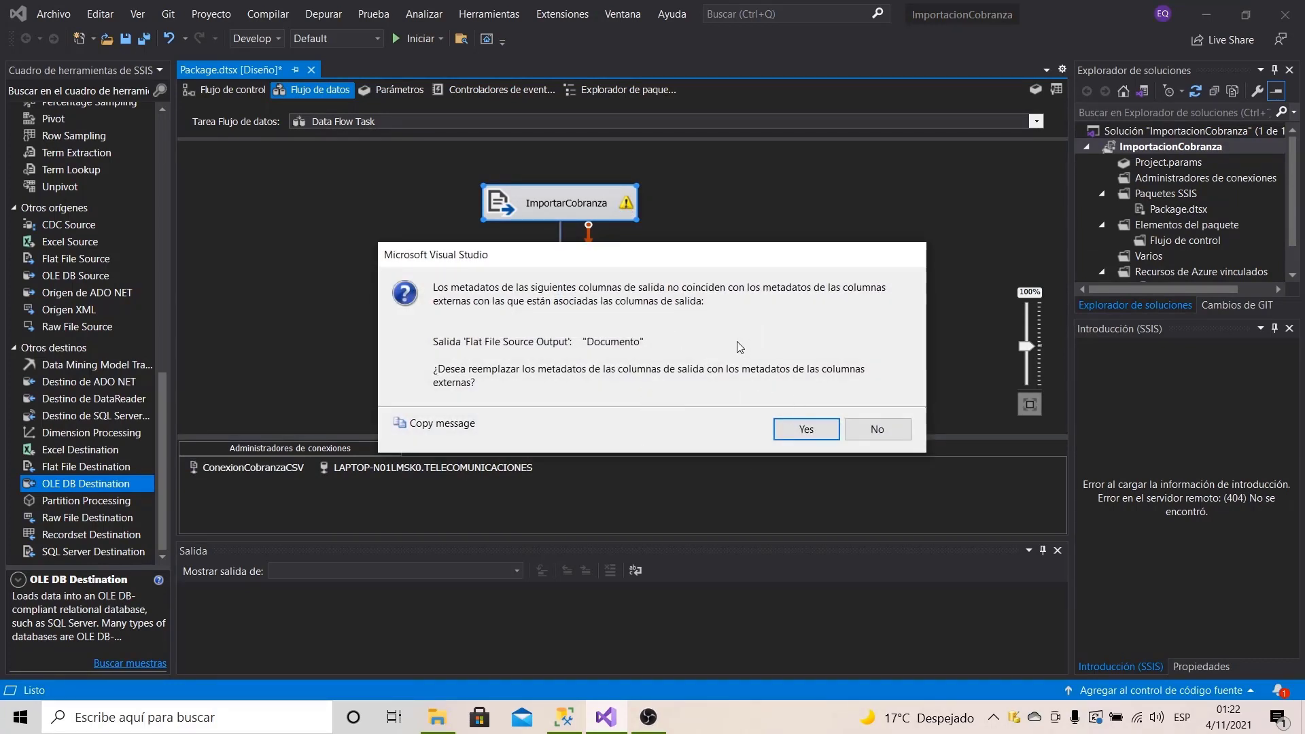
click(819, 435)
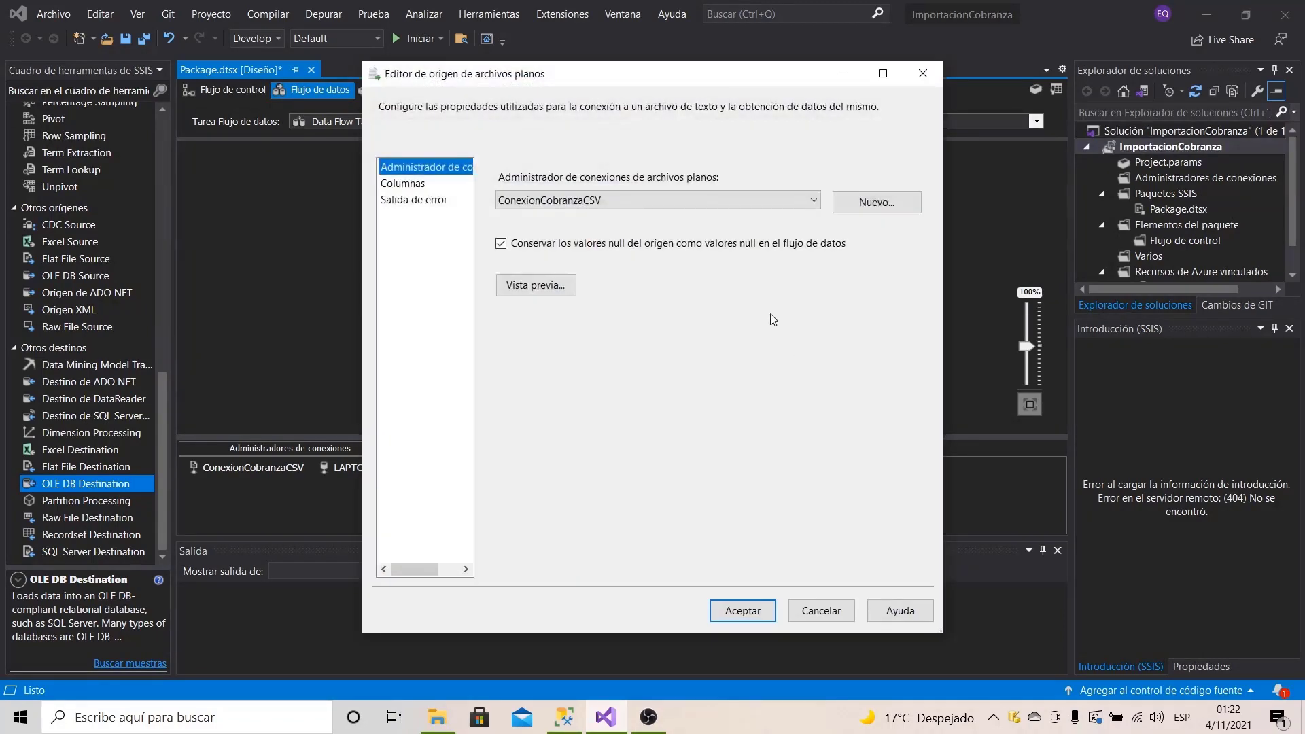
click(746, 610)
click(724, 292)
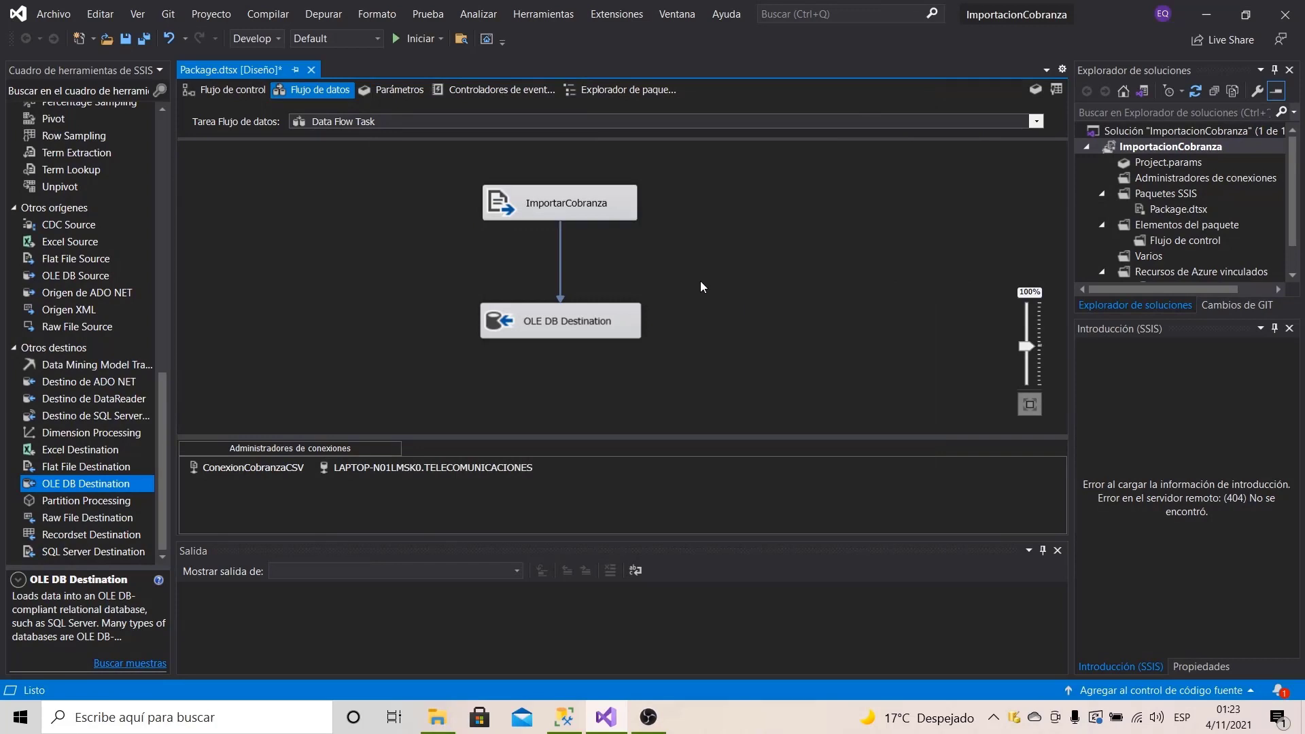
drag(420, 165, 734, 437)
Step: Switch to SQL Server Management Studio and run the SELECT MAX(FechaID) FROM Cobranza query to check the table's latest date
click(1207, 13)
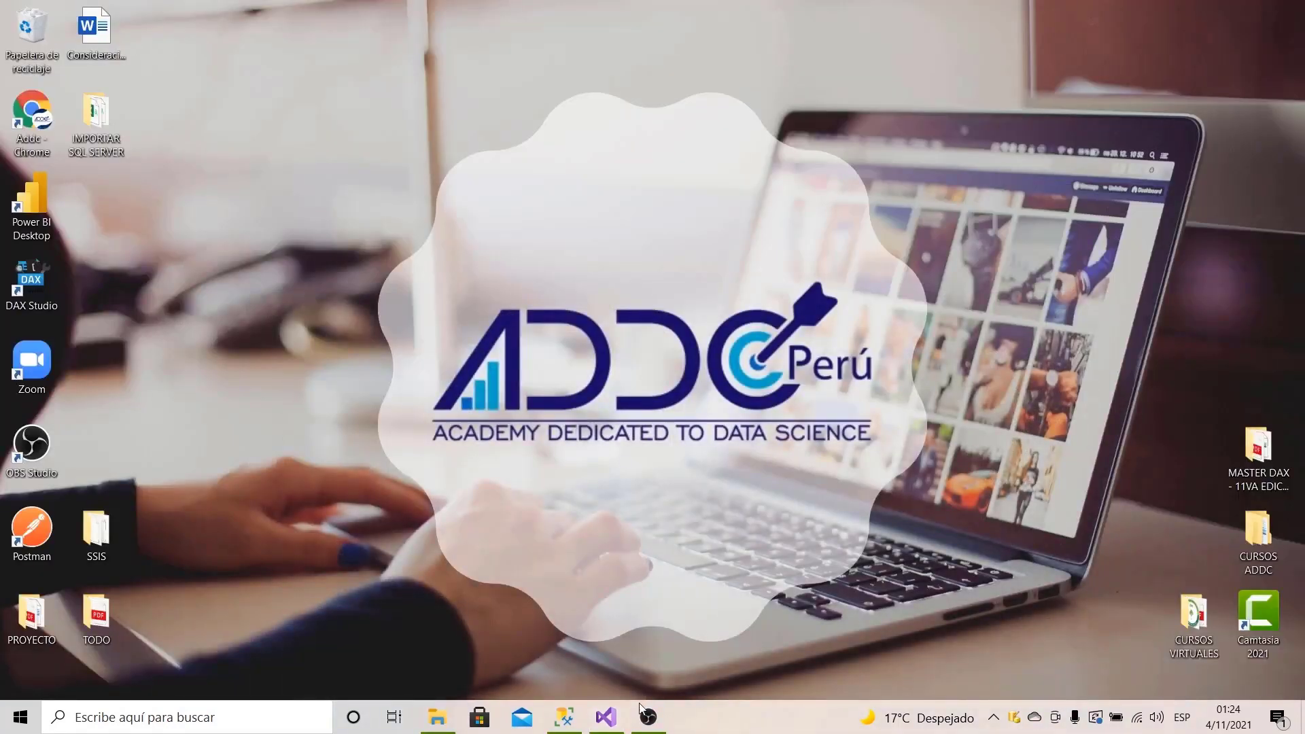
click(564, 717)
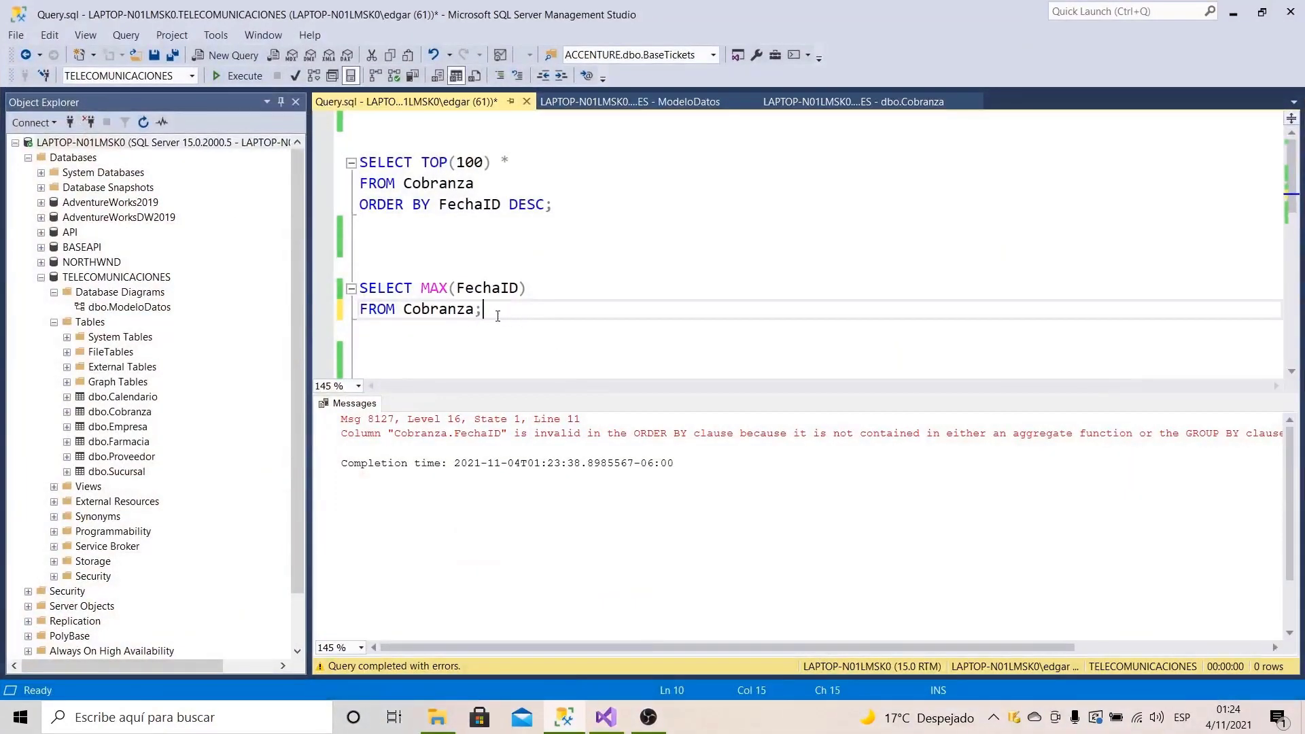
drag(497, 316, 359, 289)
click(229, 71)
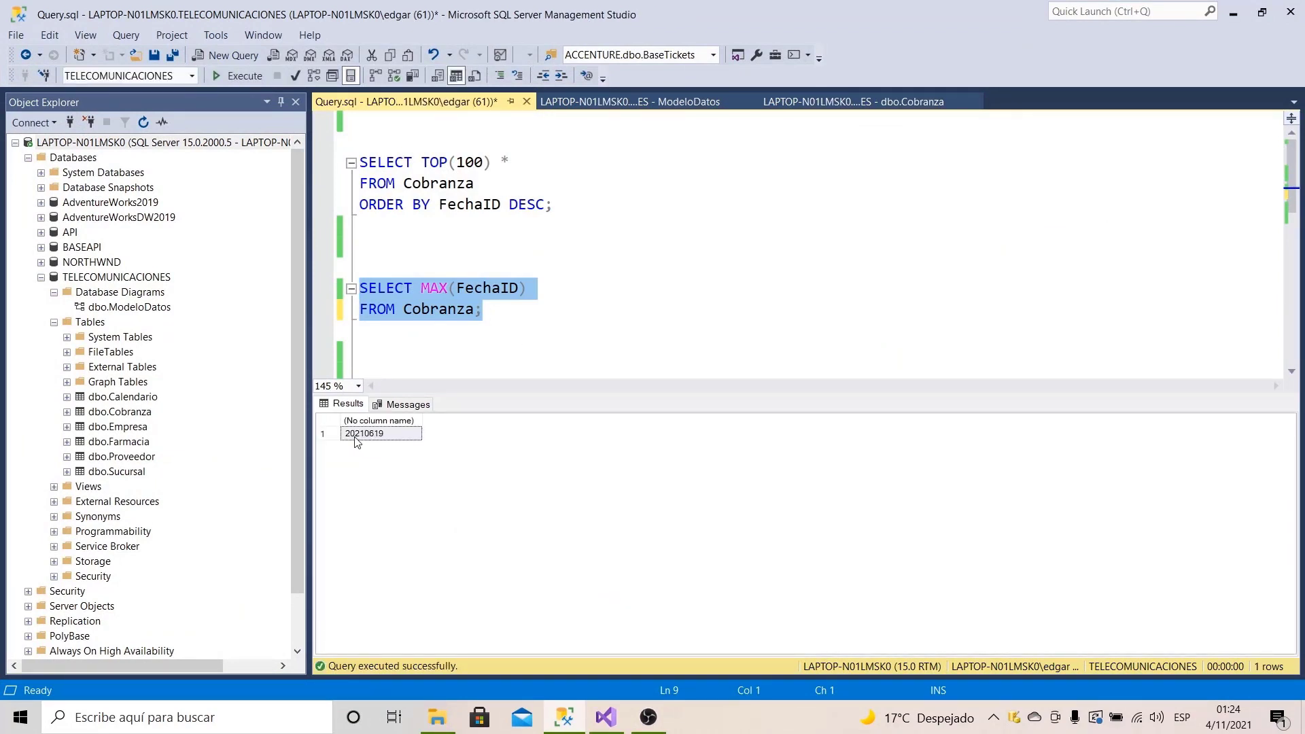
click(1239, 18)
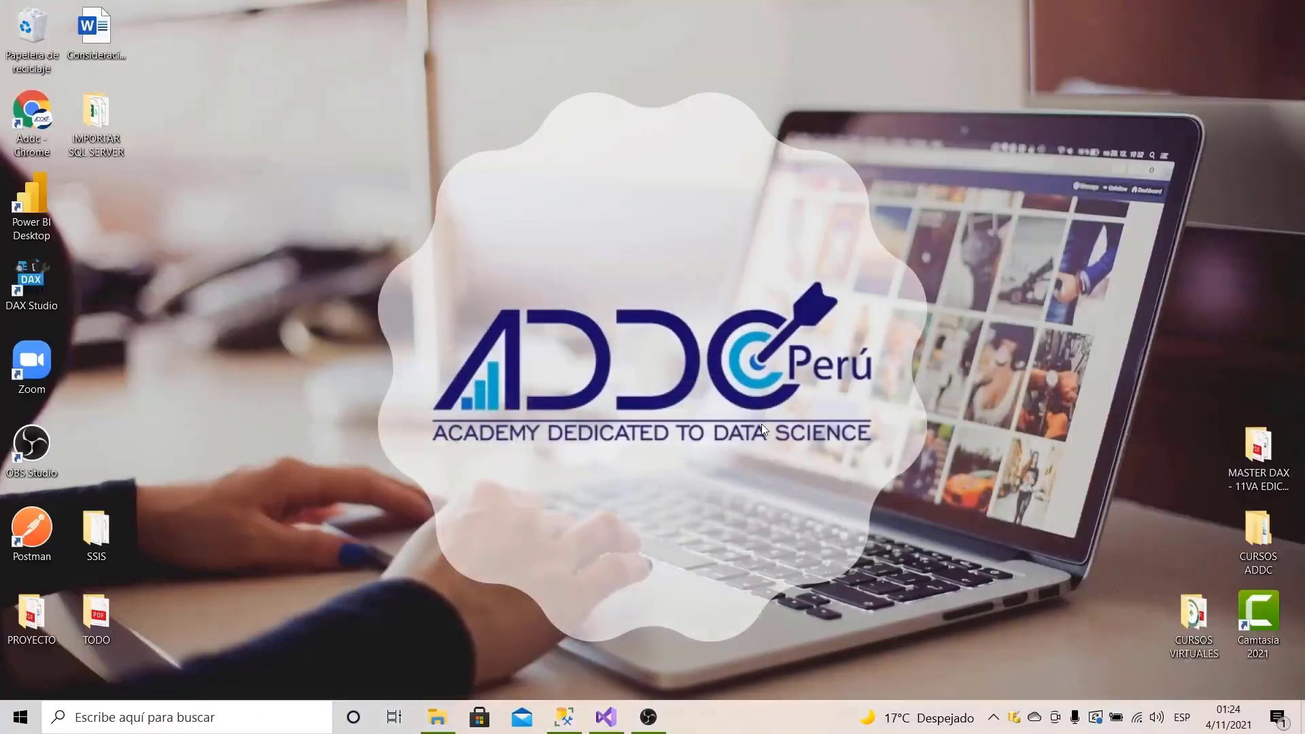
Step: Open Cobranza.csv from the DATA folder in Excel, check the FechaID values in its rows, and close it
click(435, 719)
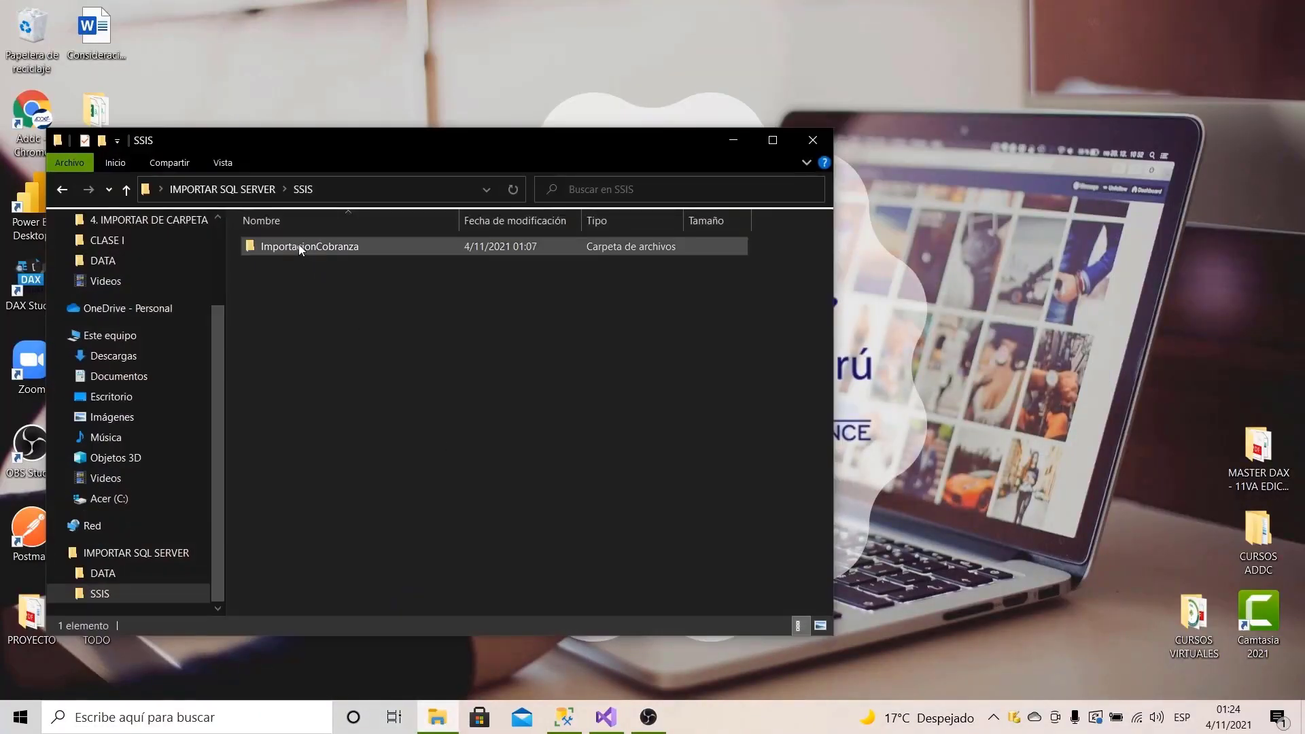
click(231, 189)
double_click(280, 248)
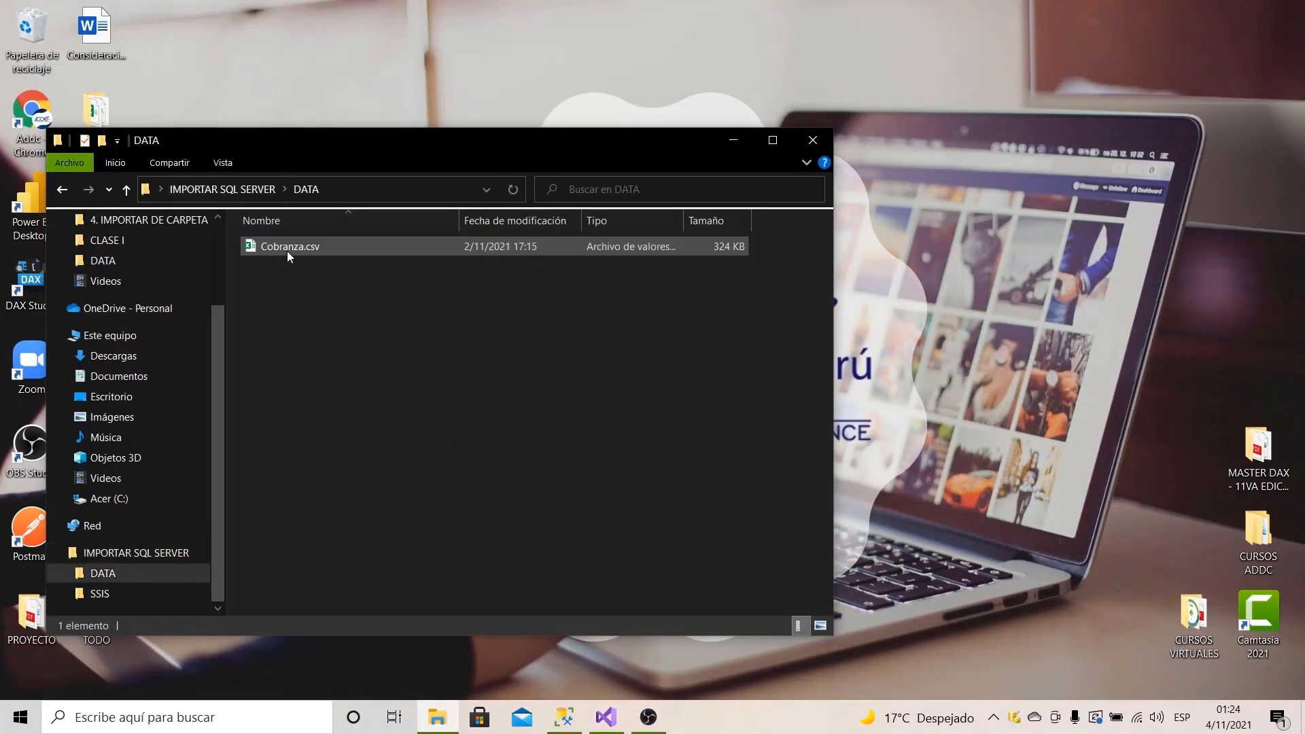
double_click(288, 251)
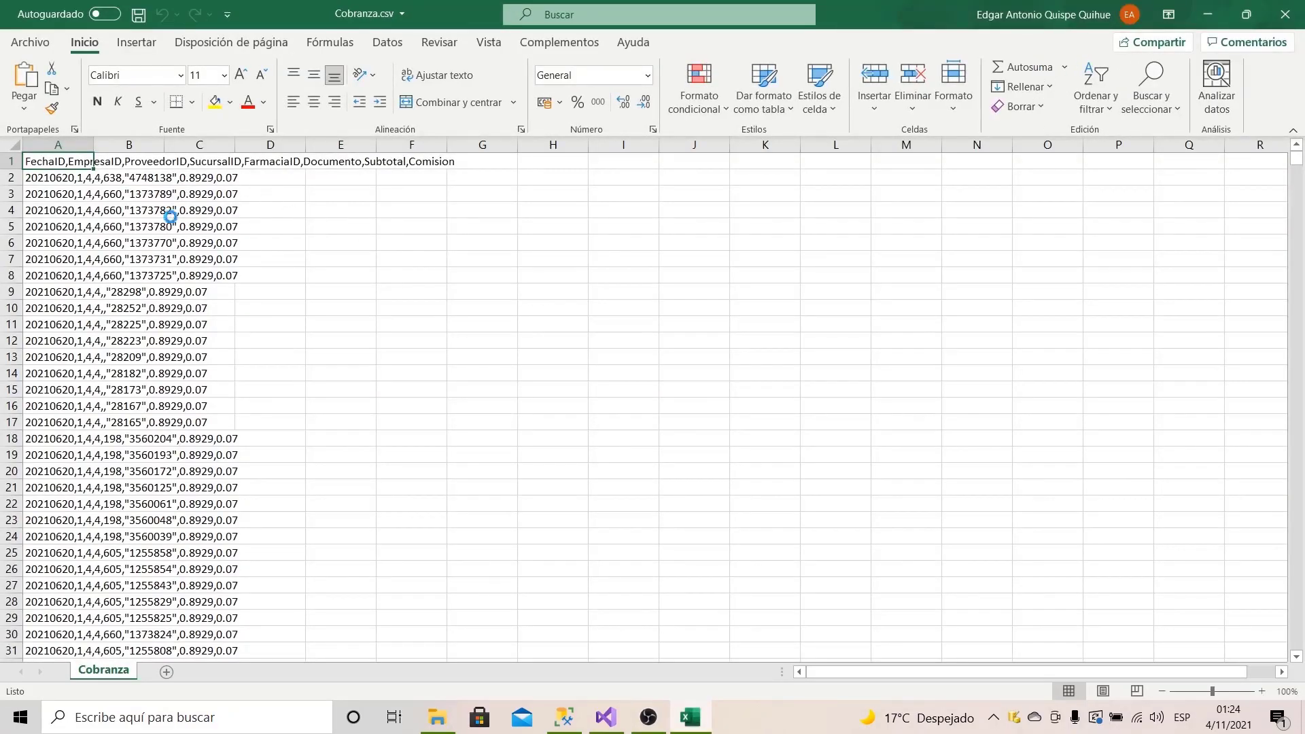
scroll(174, 216, up, 6)
click(142, 224)
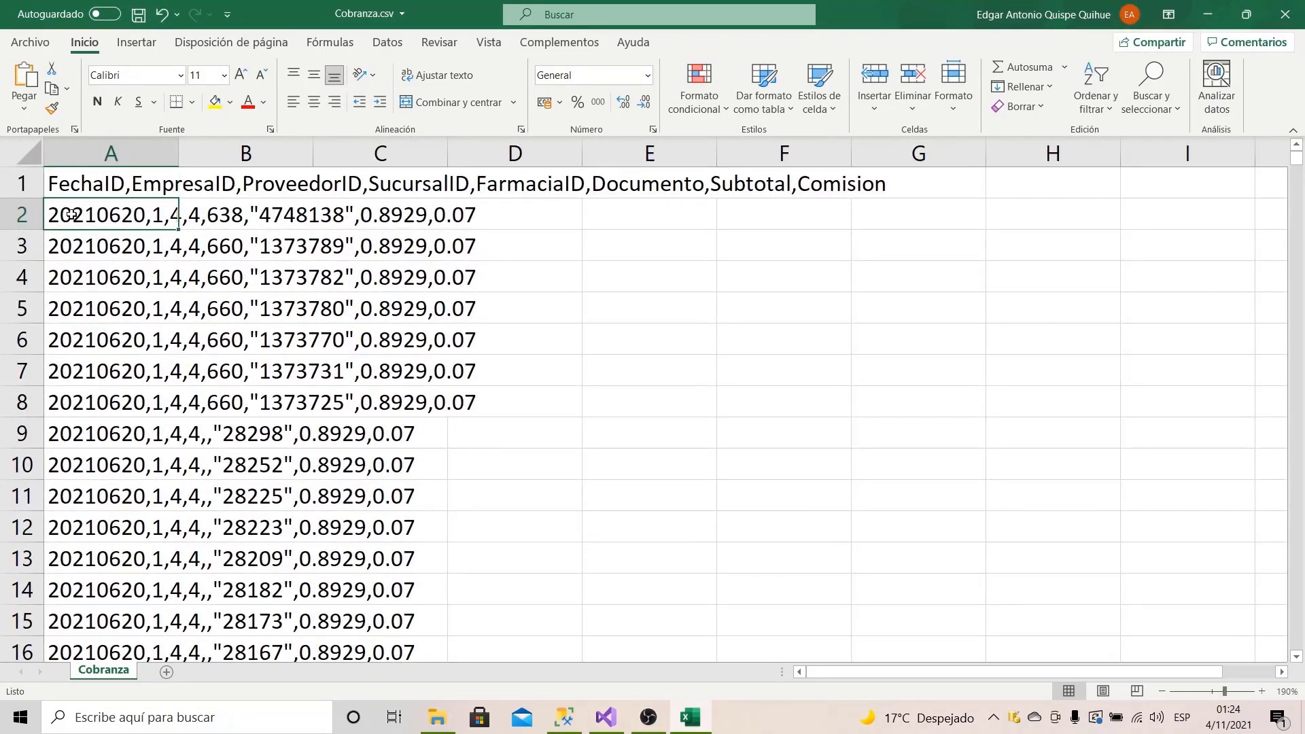
click(1285, 13)
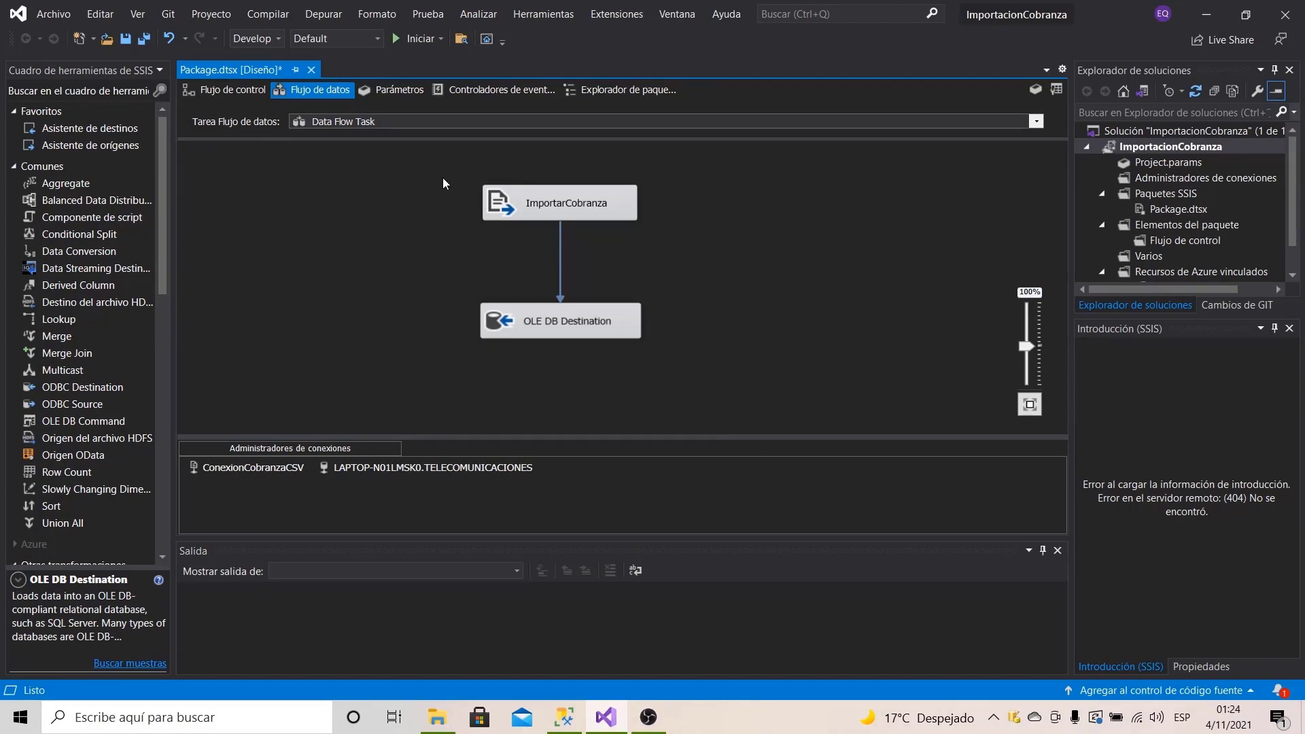
Step: Run the ImportacionCobranza package in Visual Studio to load the CSV rows from ImportarCobranza into the OLE DB Destination
click(601, 209)
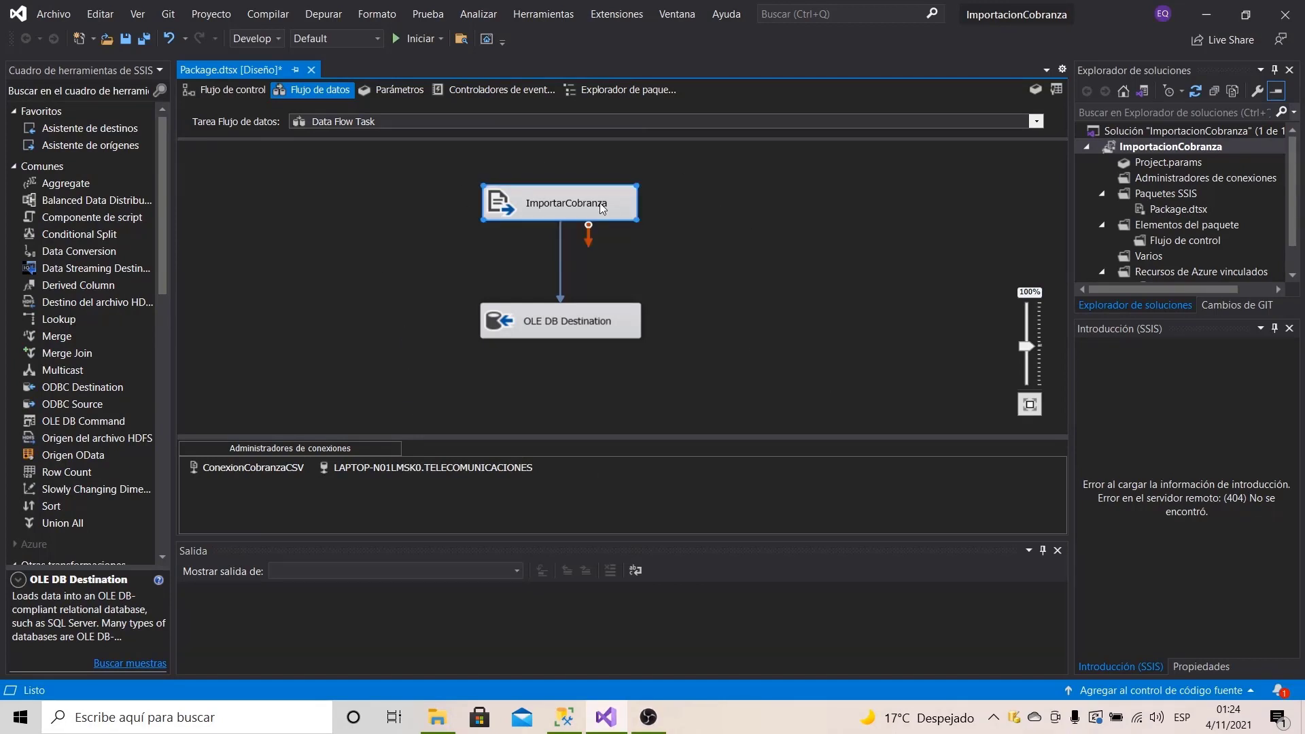
click(571, 333)
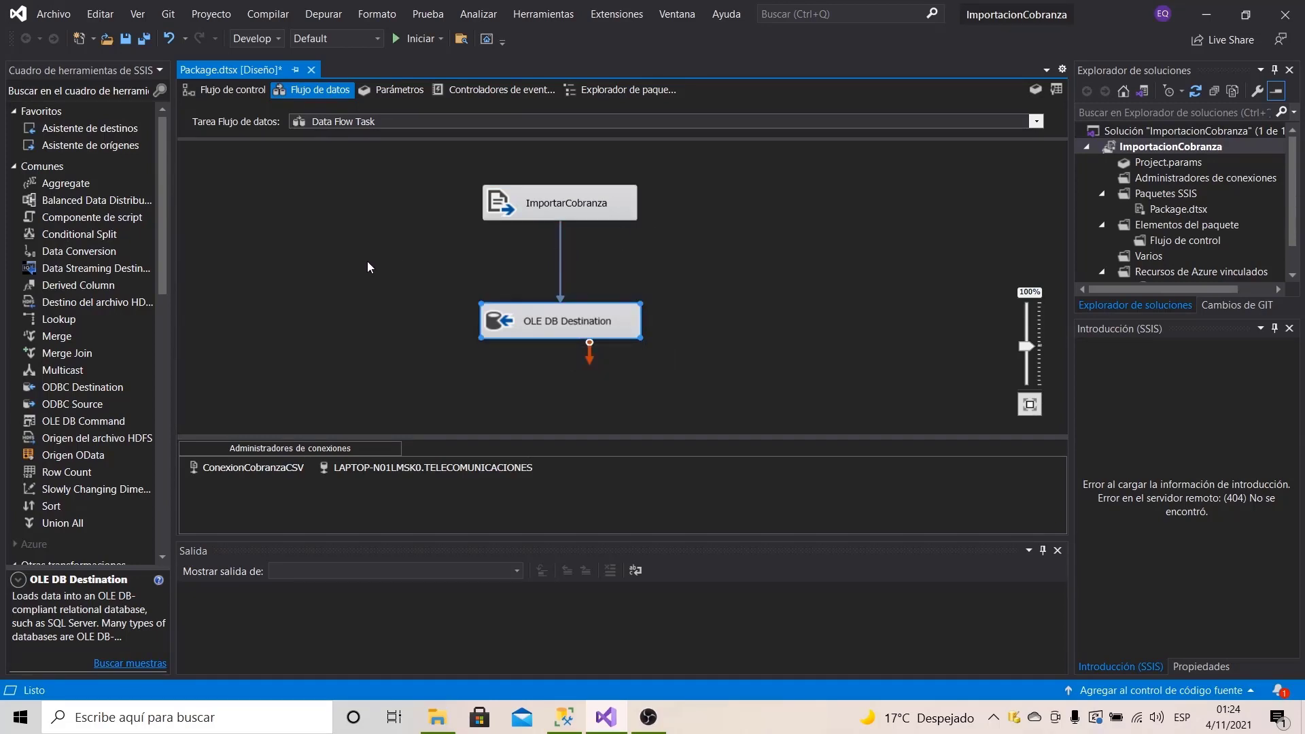
click(412, 39)
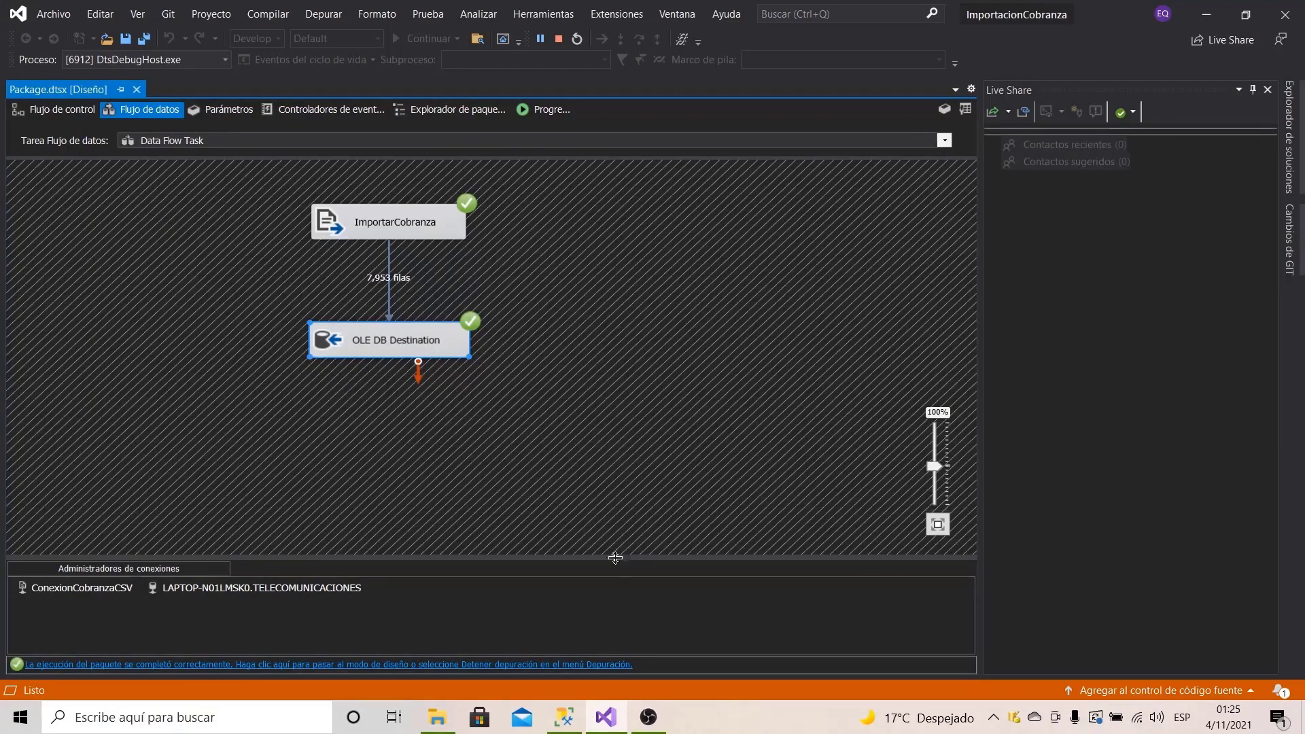
Step: Return to SQL Server Management Studio and rerun the MAX(FechaID) query on Cobranza to verify the import
click(565, 717)
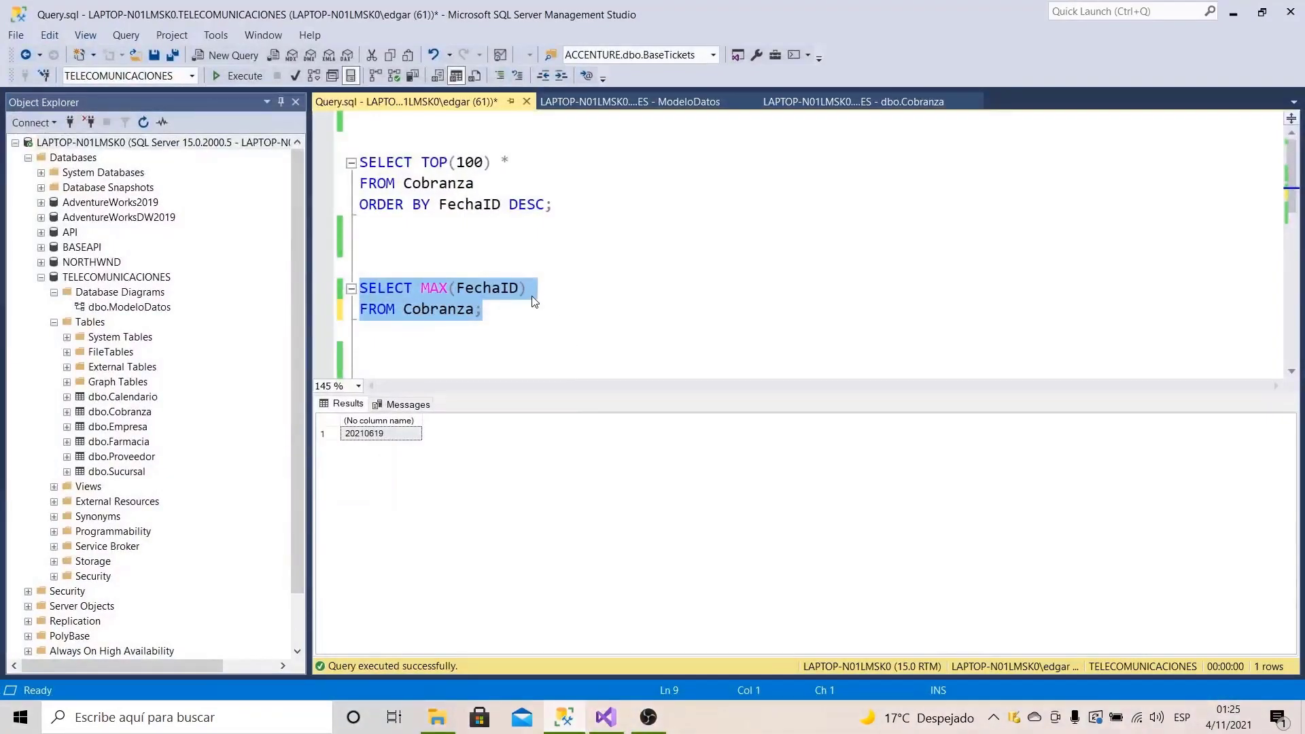
click(560, 225)
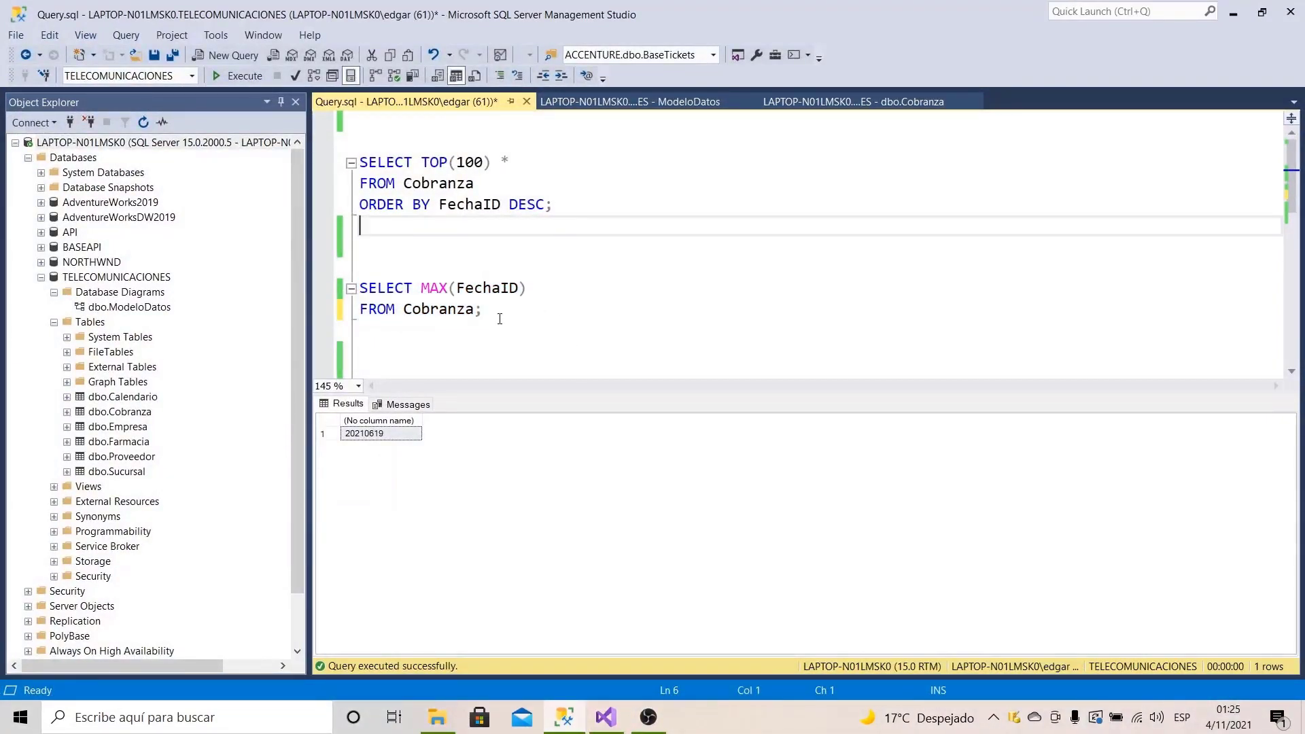
drag(500, 319, 354, 289)
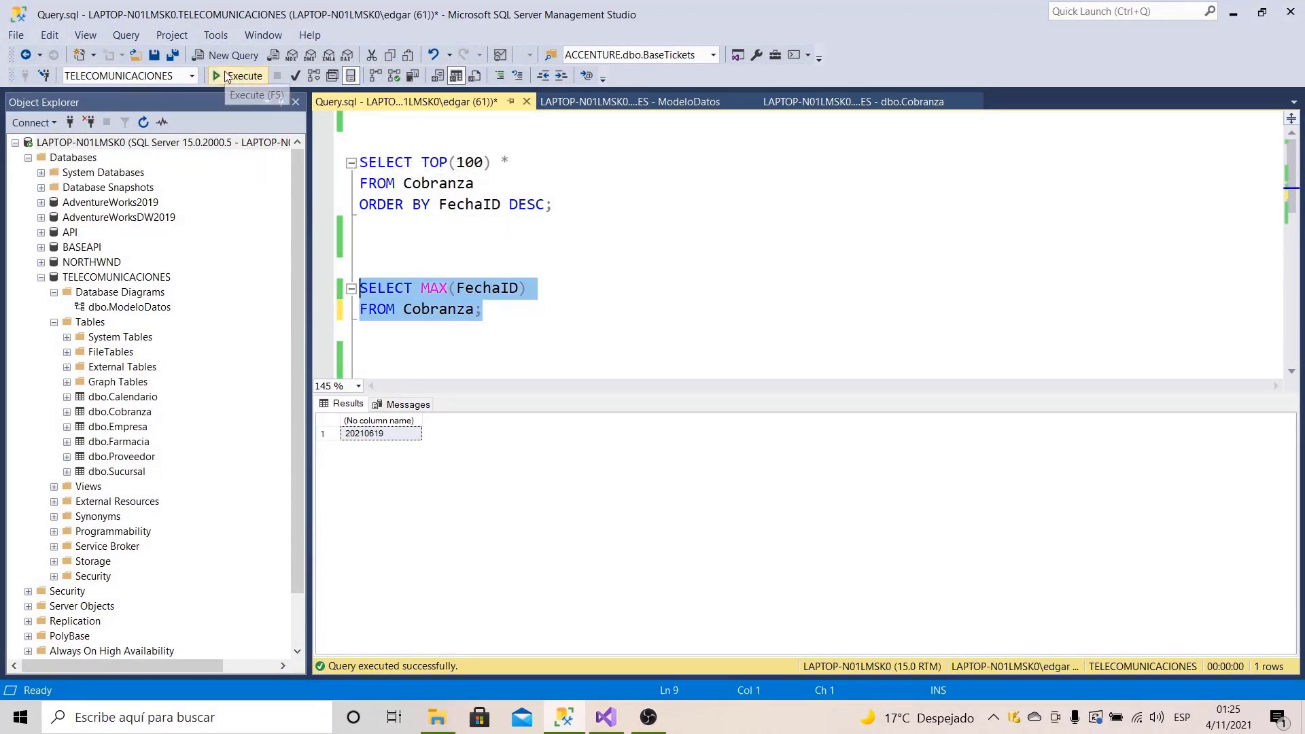
click(229, 75)
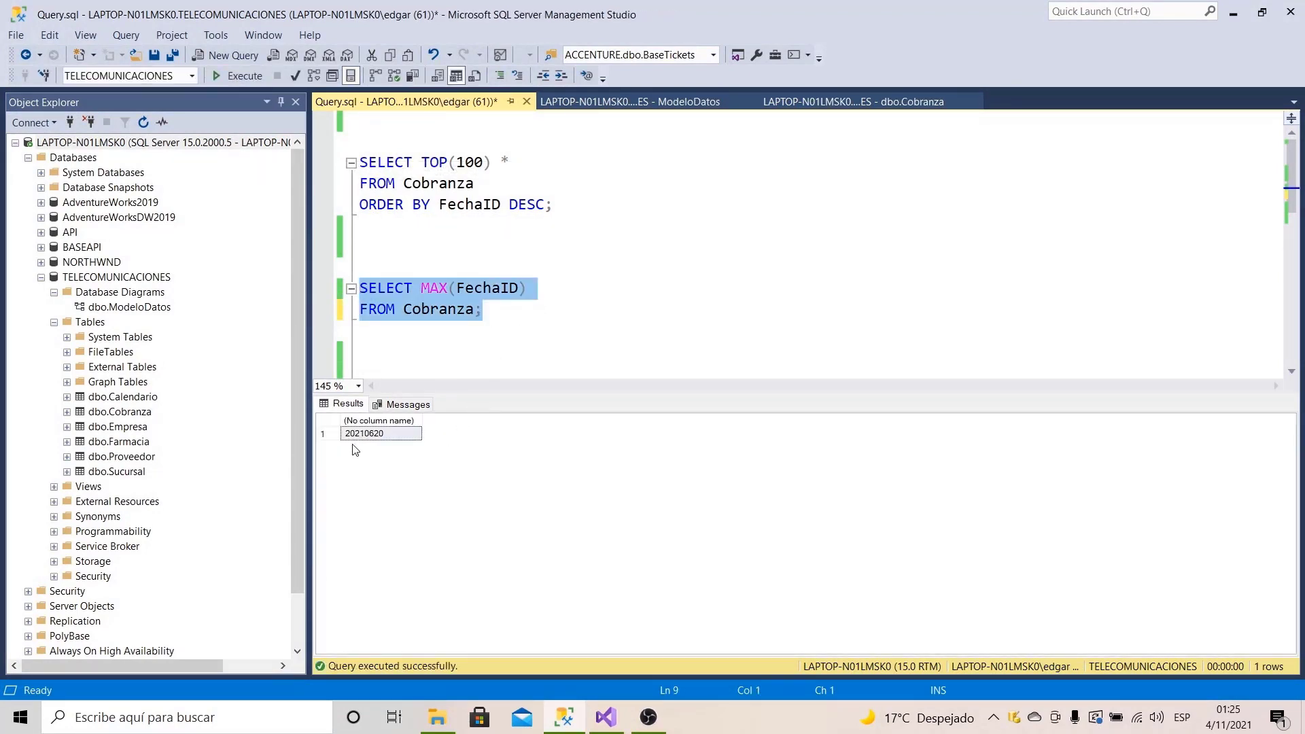
Step: Add the condition WHERE FechaID = 20210620; to the MAX(FechaID) query on Cobranza
click(500, 310)
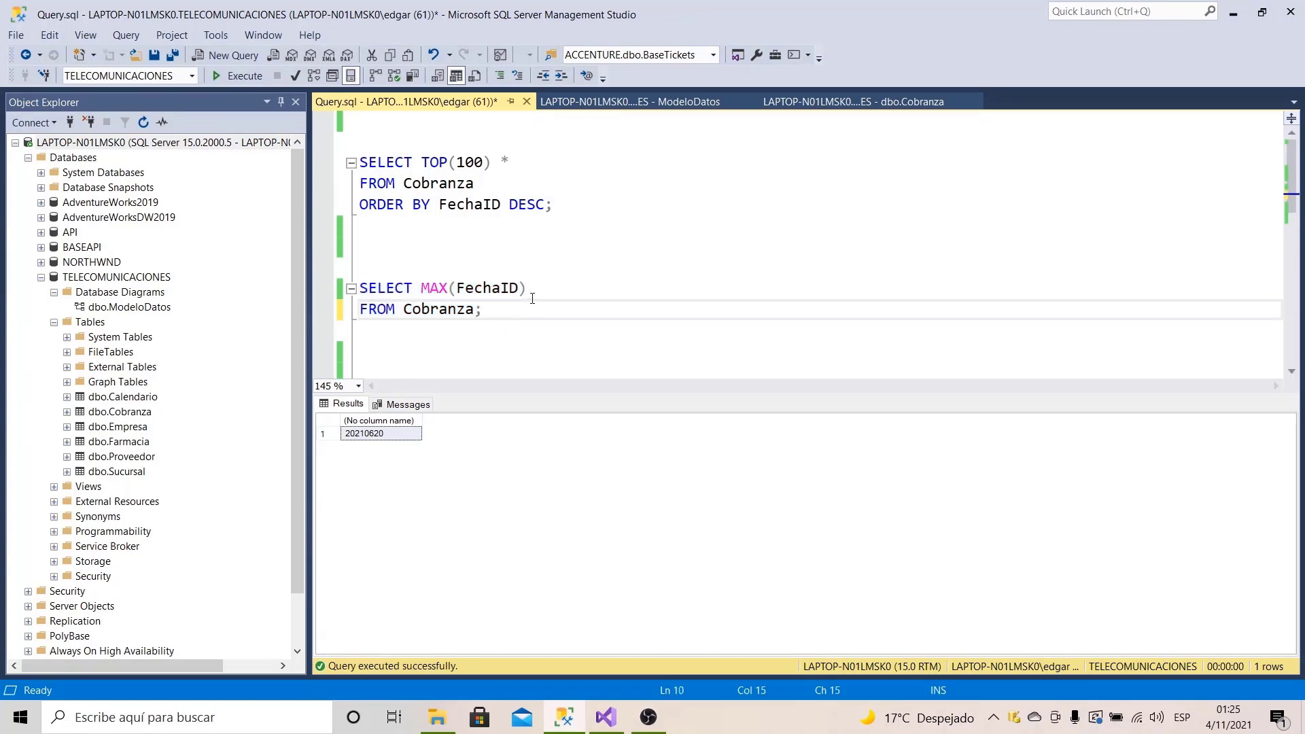
key(BackSpace)
key(Return)
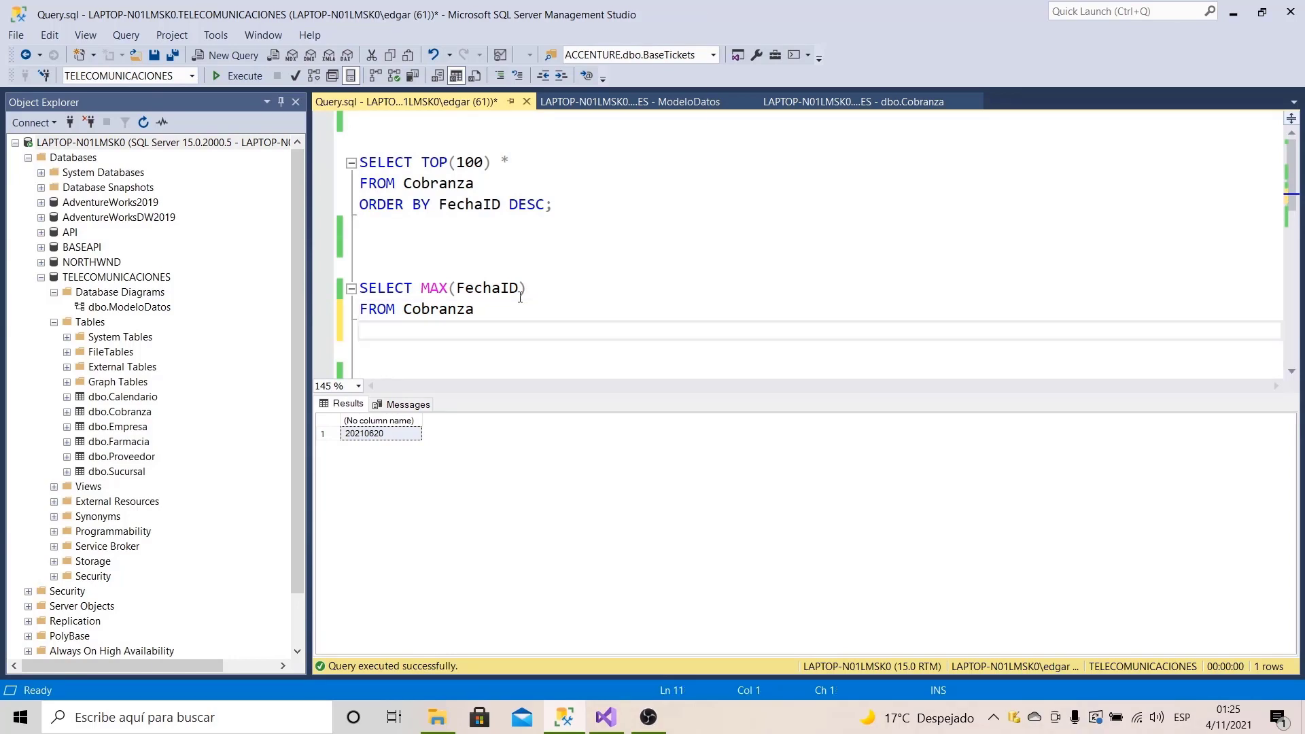
key(Caps_Lock)
text(WHERE)
text(FechaID)
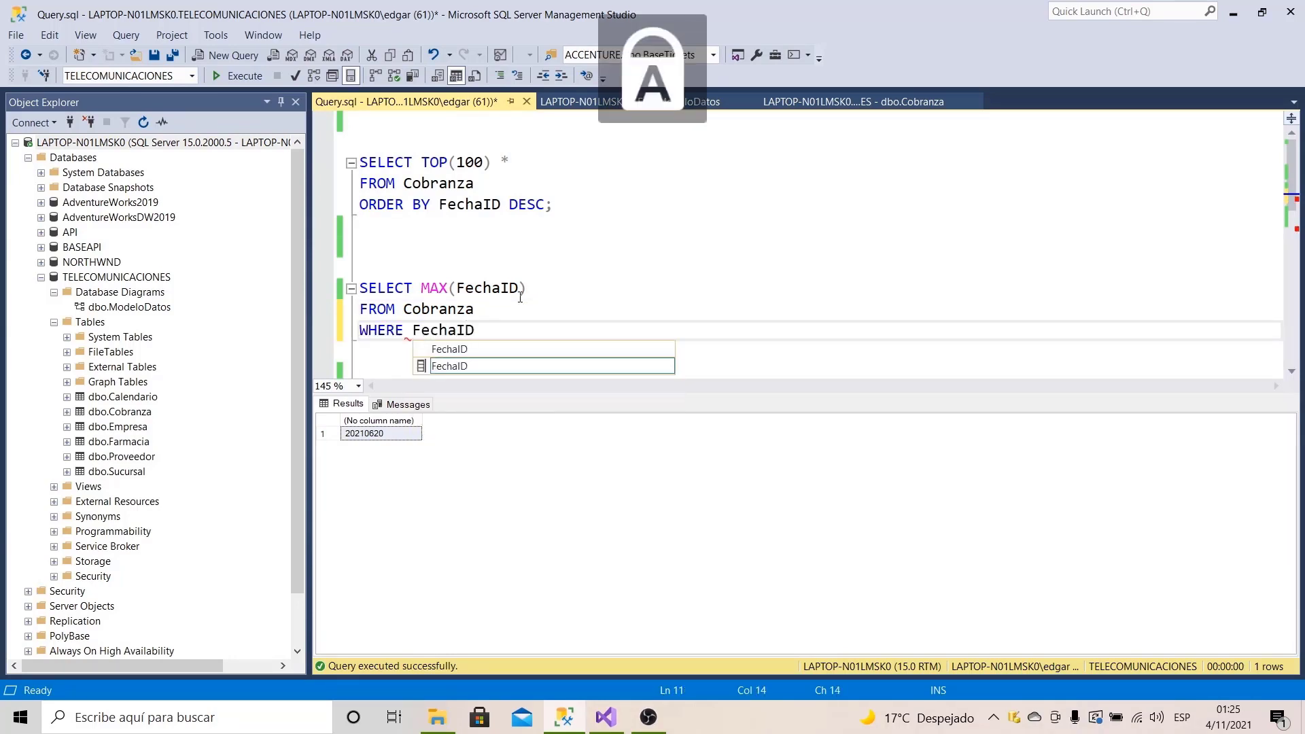
text( = 20210620)
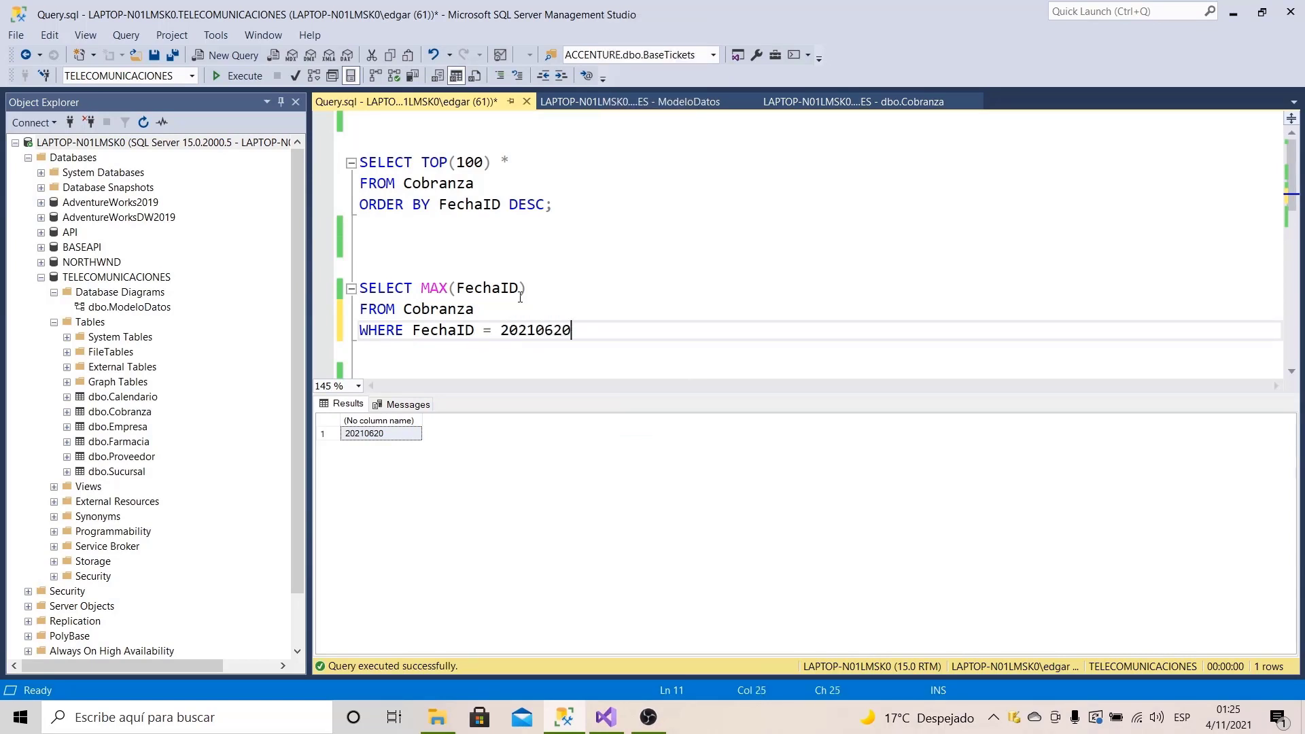
text(;)
Step: Replace MAX(FechaID) with * in the filtered Cobranza query and run only that statement
drag(523, 289, 424, 291)
key(Delete)
text(*)
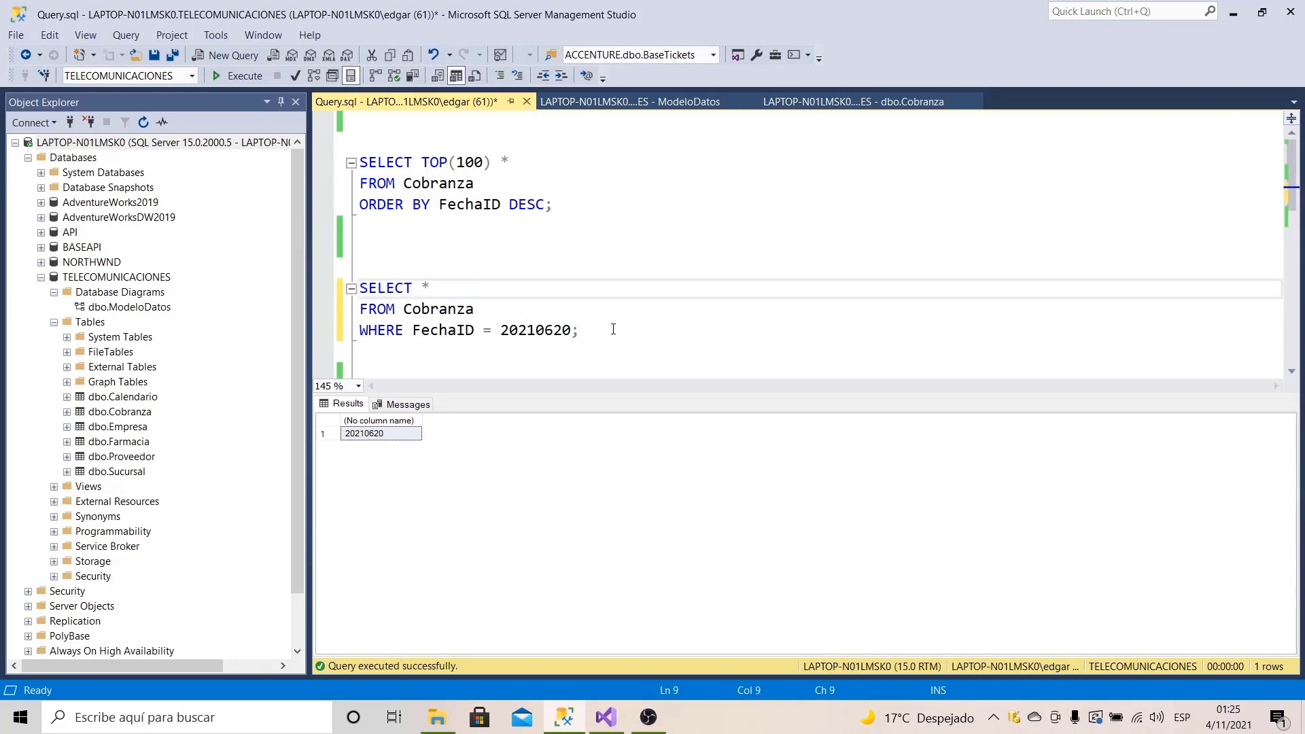
drag(579, 330, 359, 289)
key(F5)
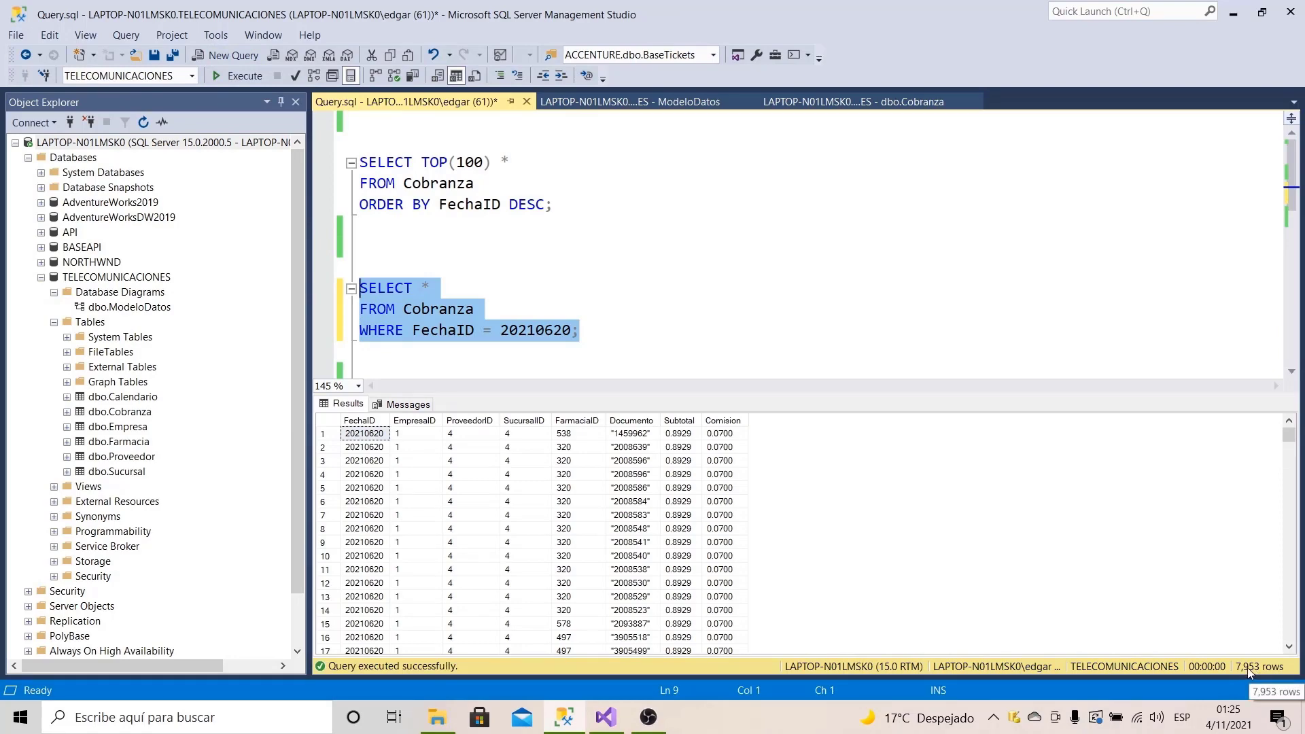
Step: Switch to Visual Studio, check the data flow's row count against the query, and stop debugging the package
click(607, 718)
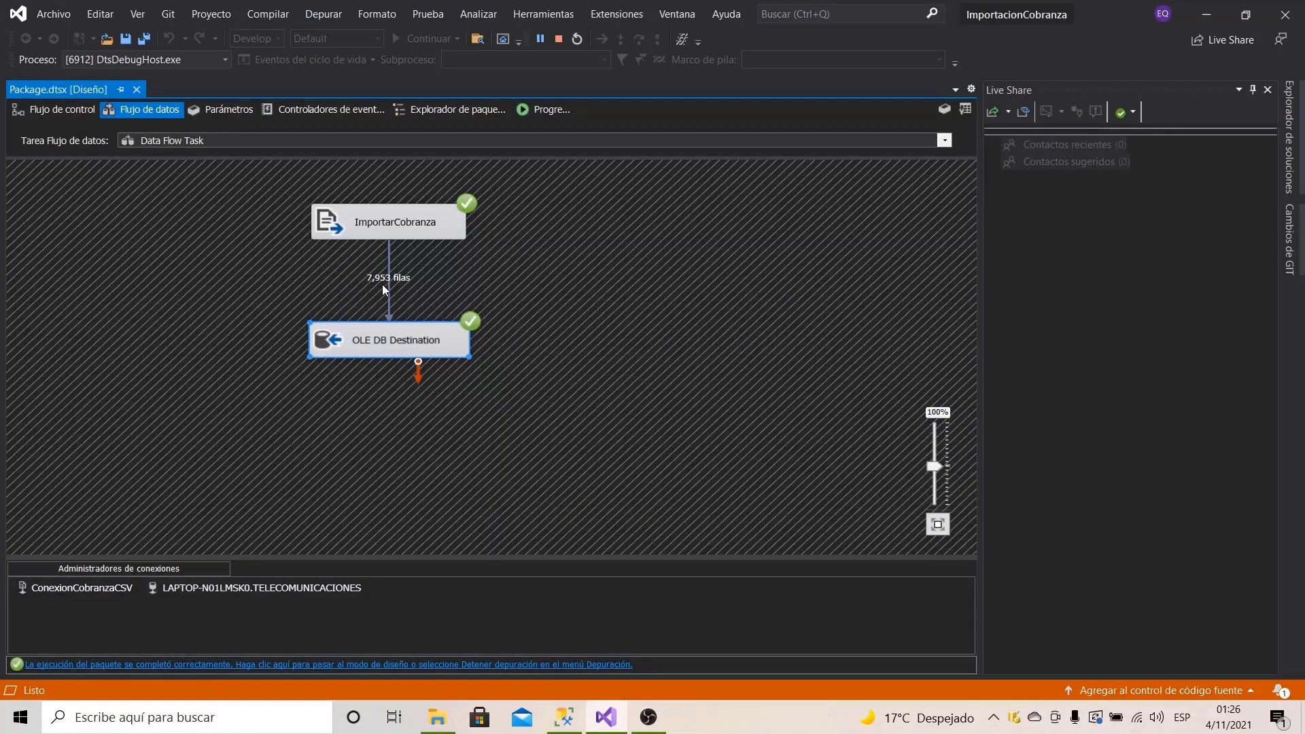
click(558, 41)
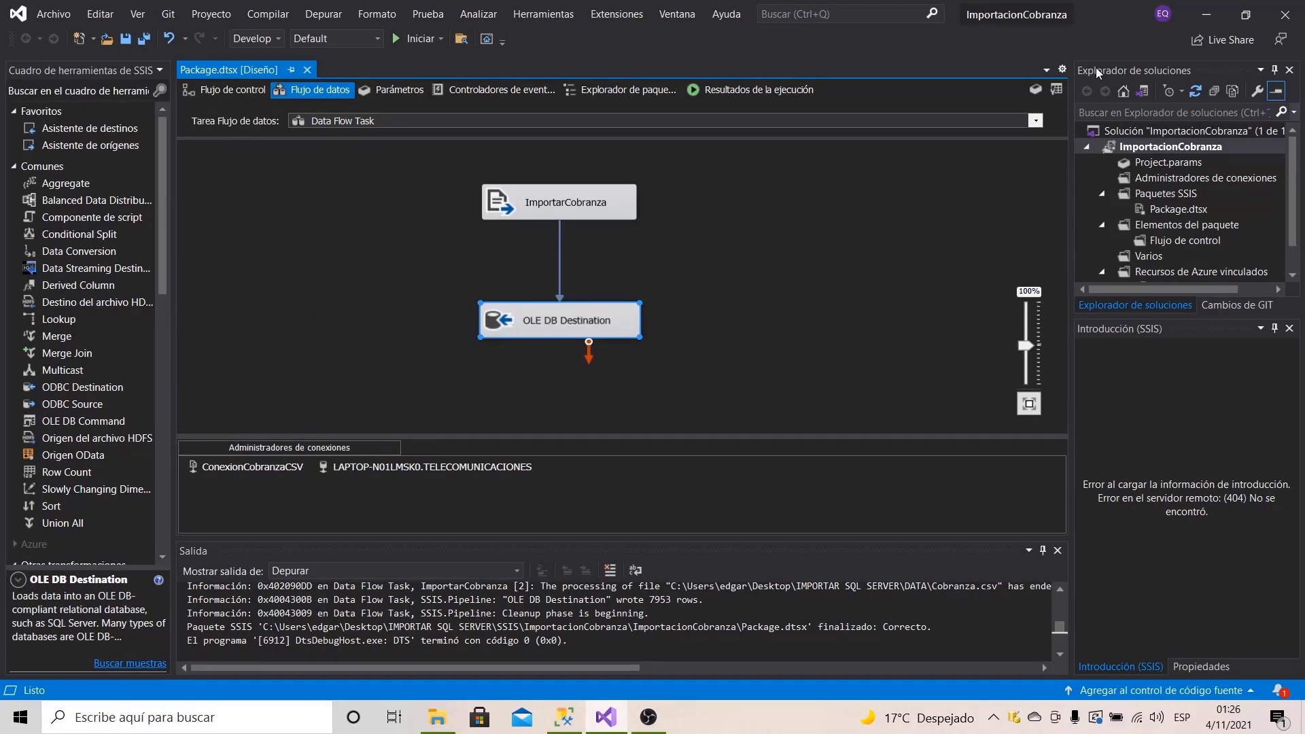
Step: In File Explorer, delete Cobranza.csv from the DATA folder and move 20210621.csv there from IMPORTAR SQL SERVER
click(437, 717)
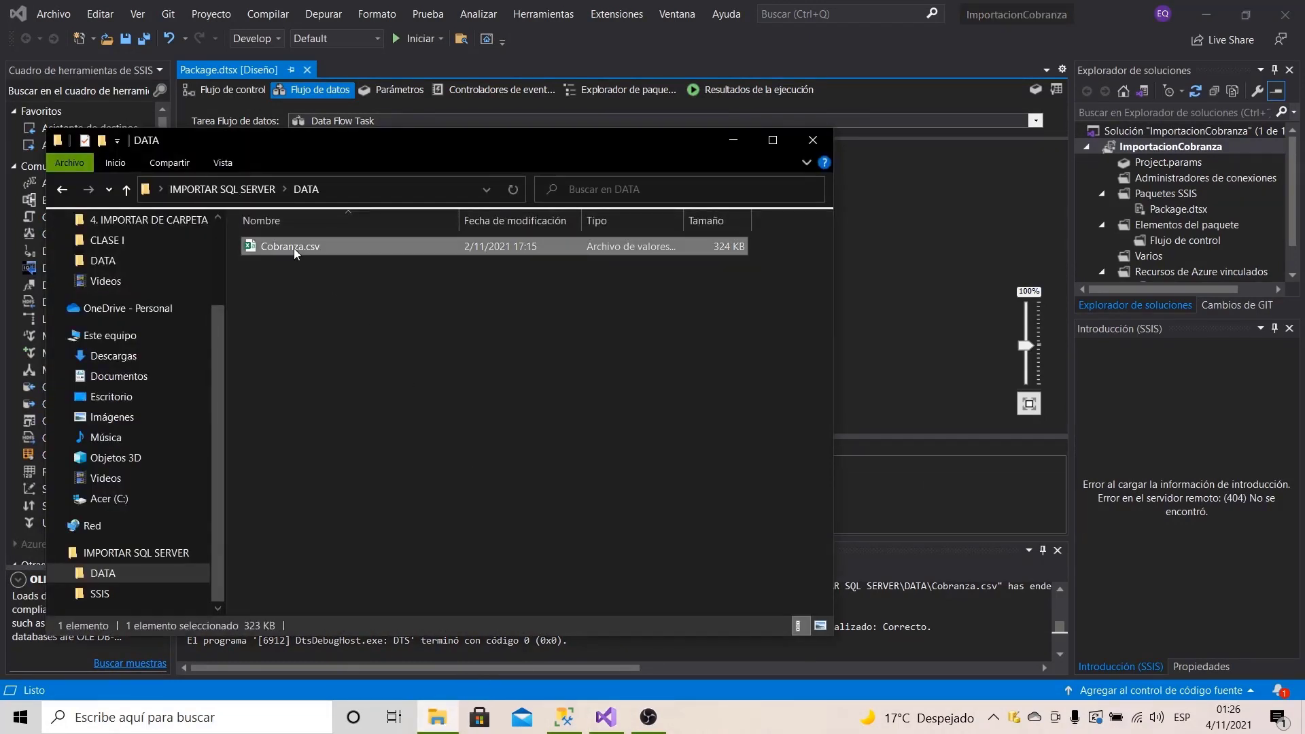
key(Delete)
click(246, 190)
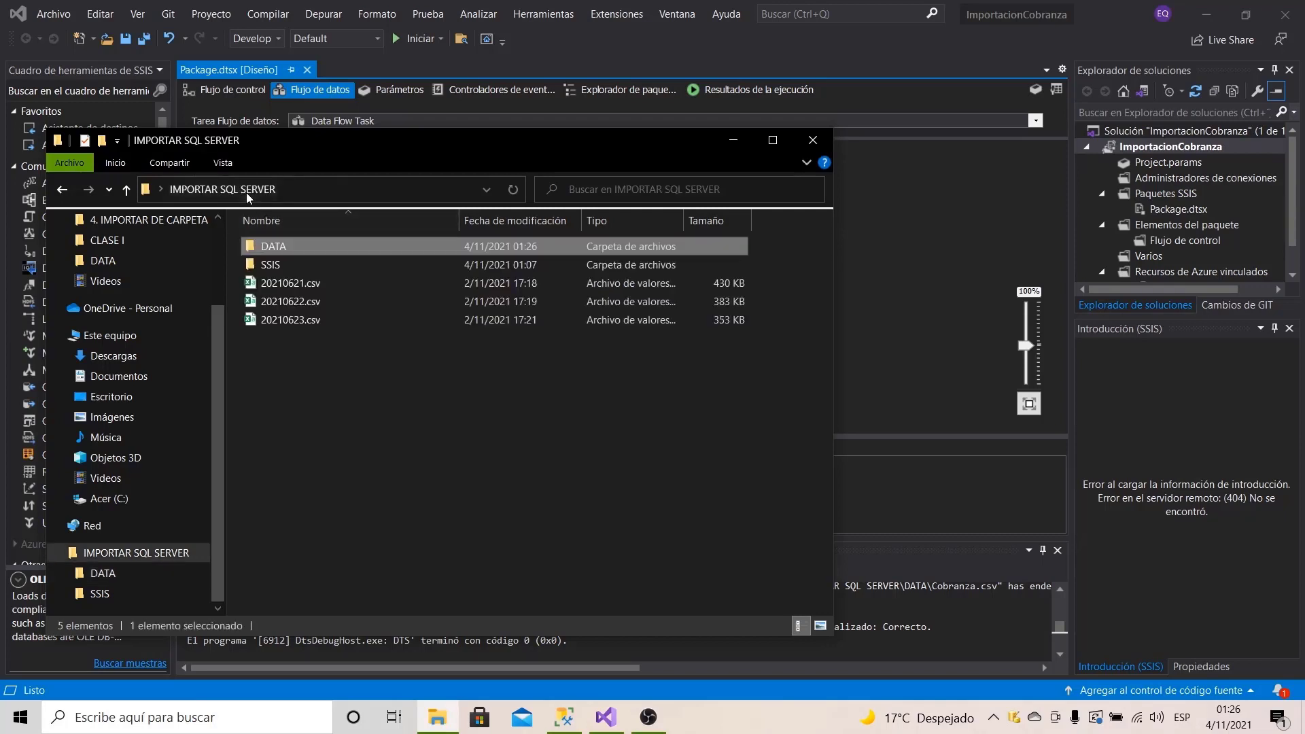
click(292, 283)
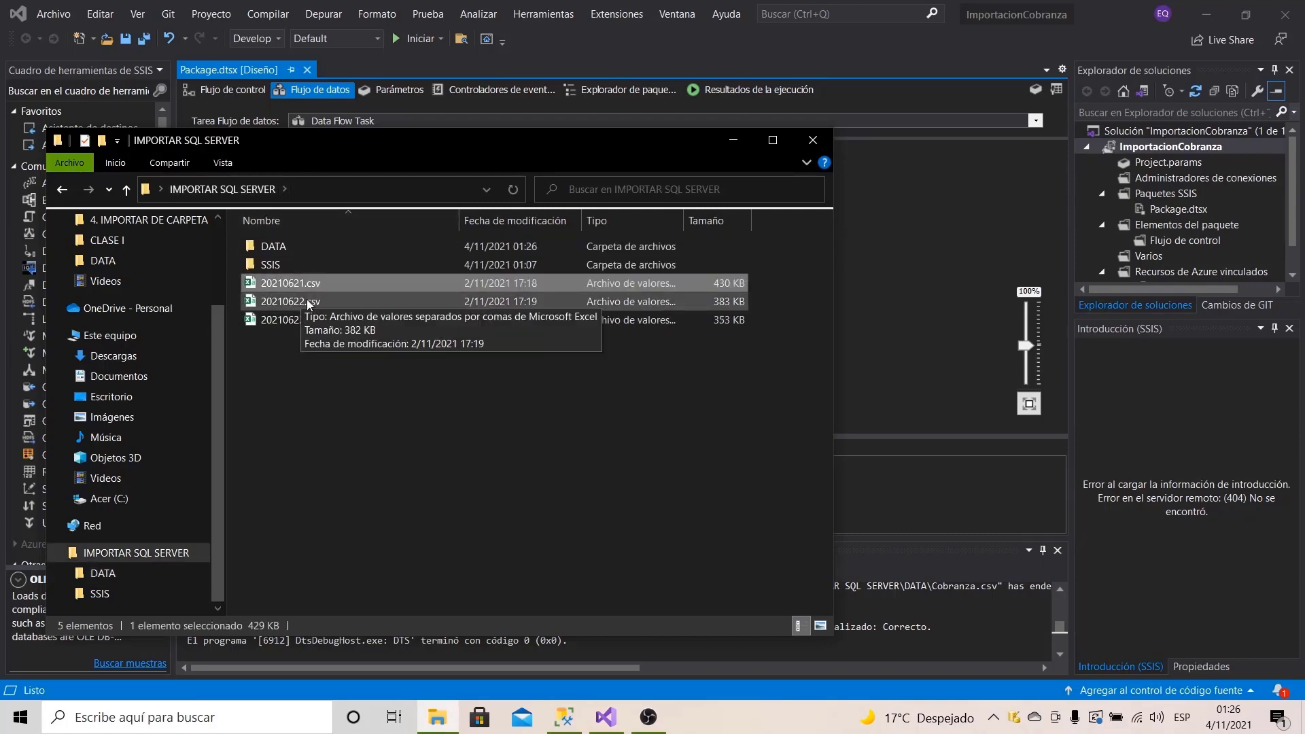
drag(299, 284, 271, 251)
double_click(272, 251)
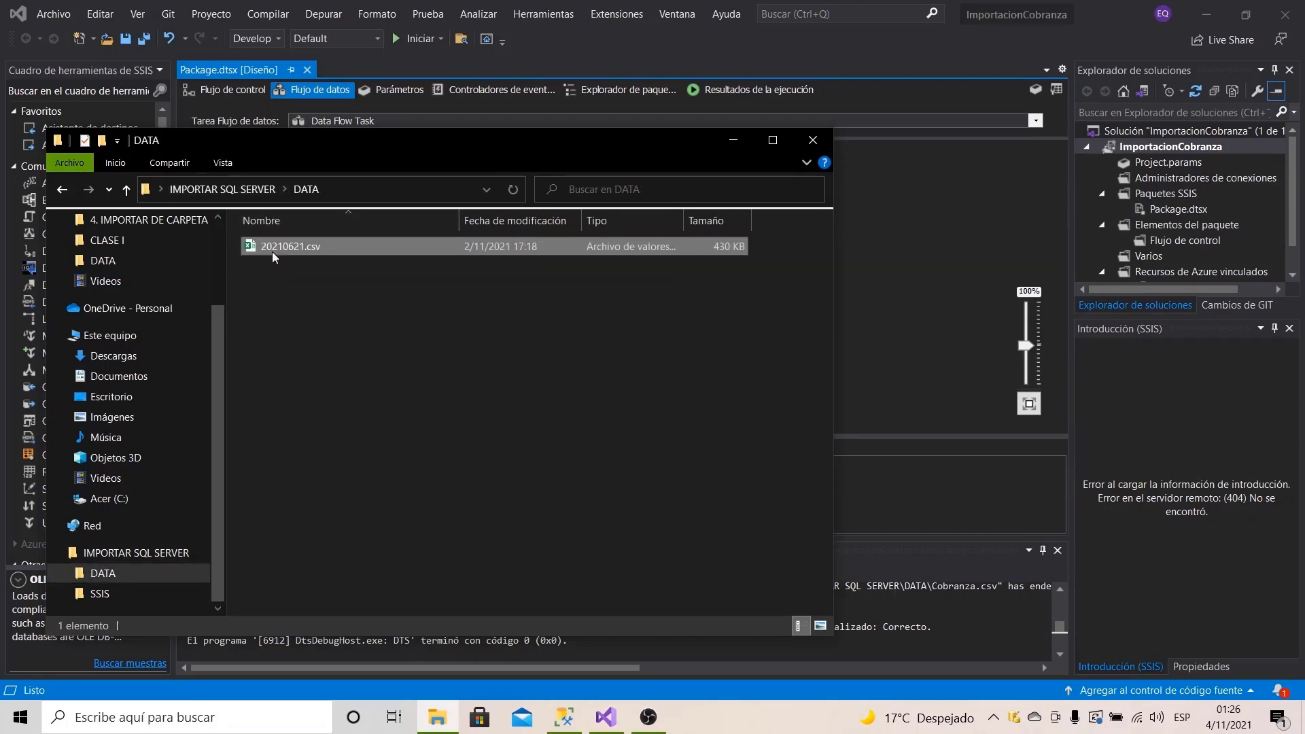
Step: Rename 20210621.csv in the DATA folder as Cobranza.csv
right_click(273, 252)
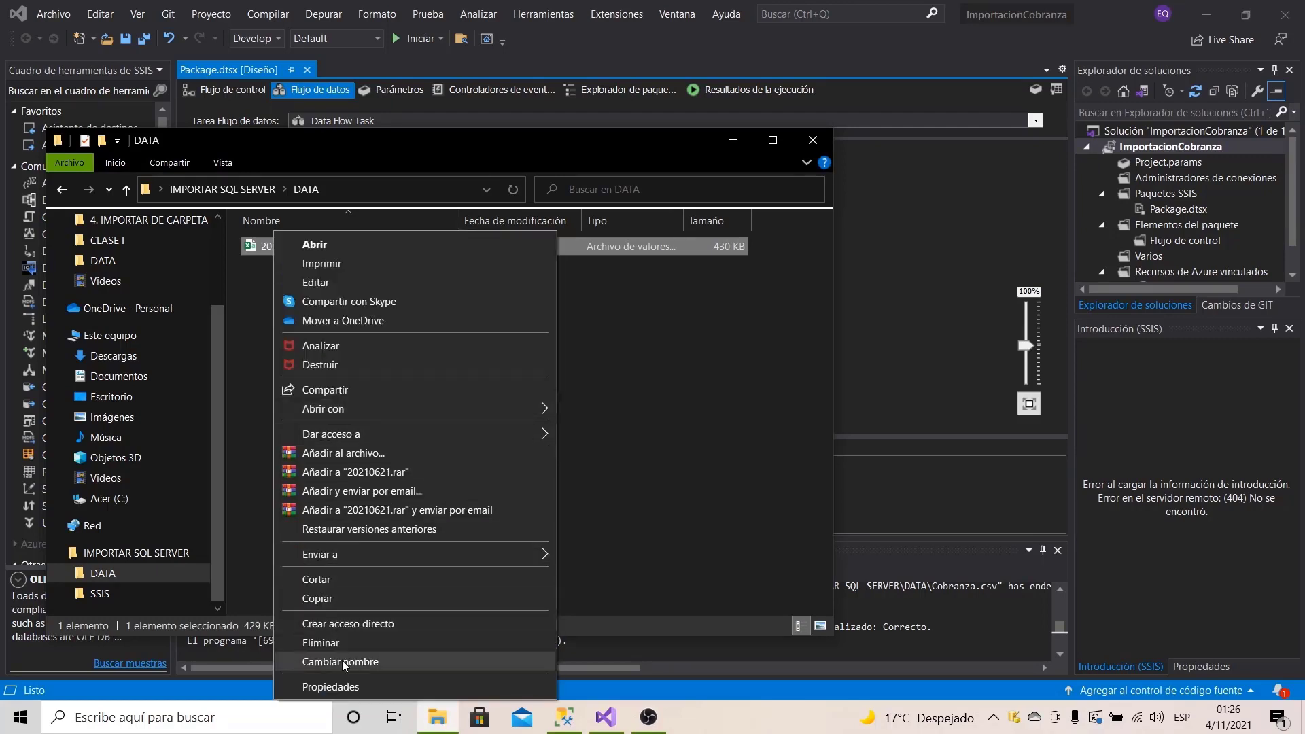
click(342, 662)
text(cOBRA)
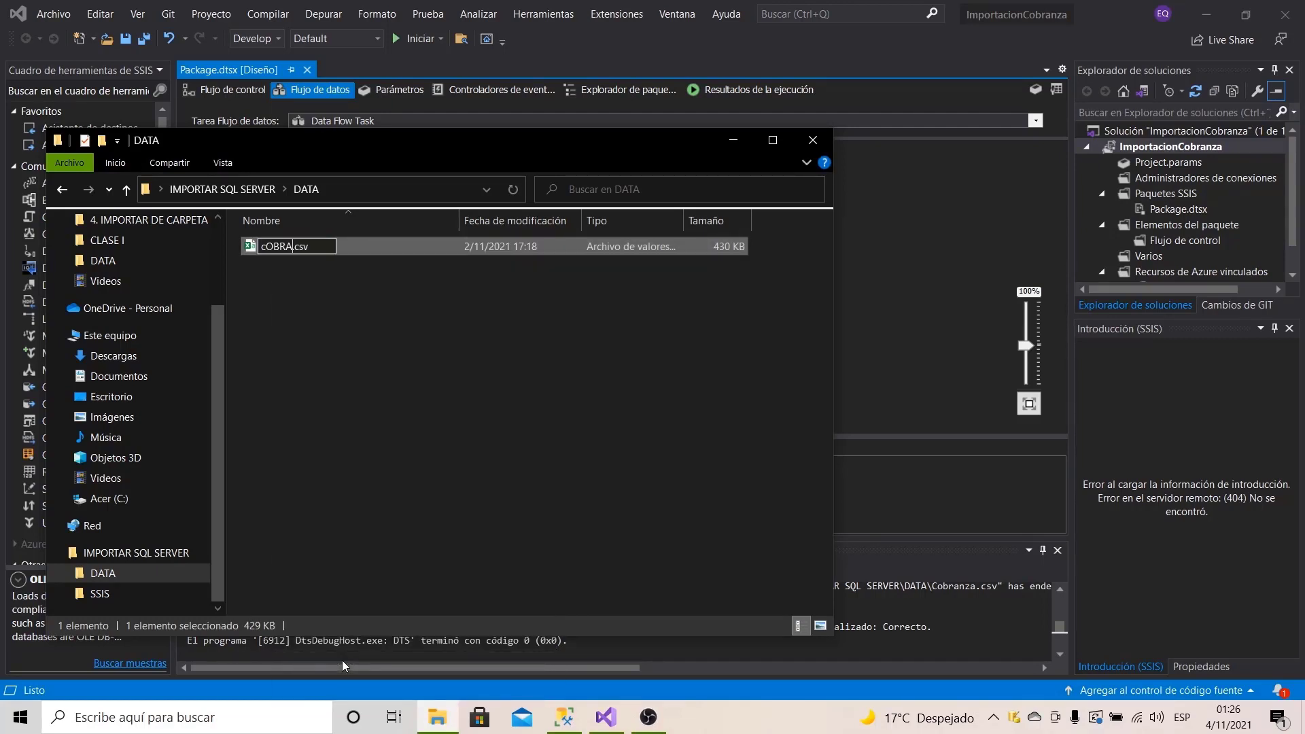
key(BackSpace)
key(BackSpace)
key(BackSpace)
key(BackSpace)
key(BackSpace)
text(C)
key(Caps_Lock)
text(obranza)
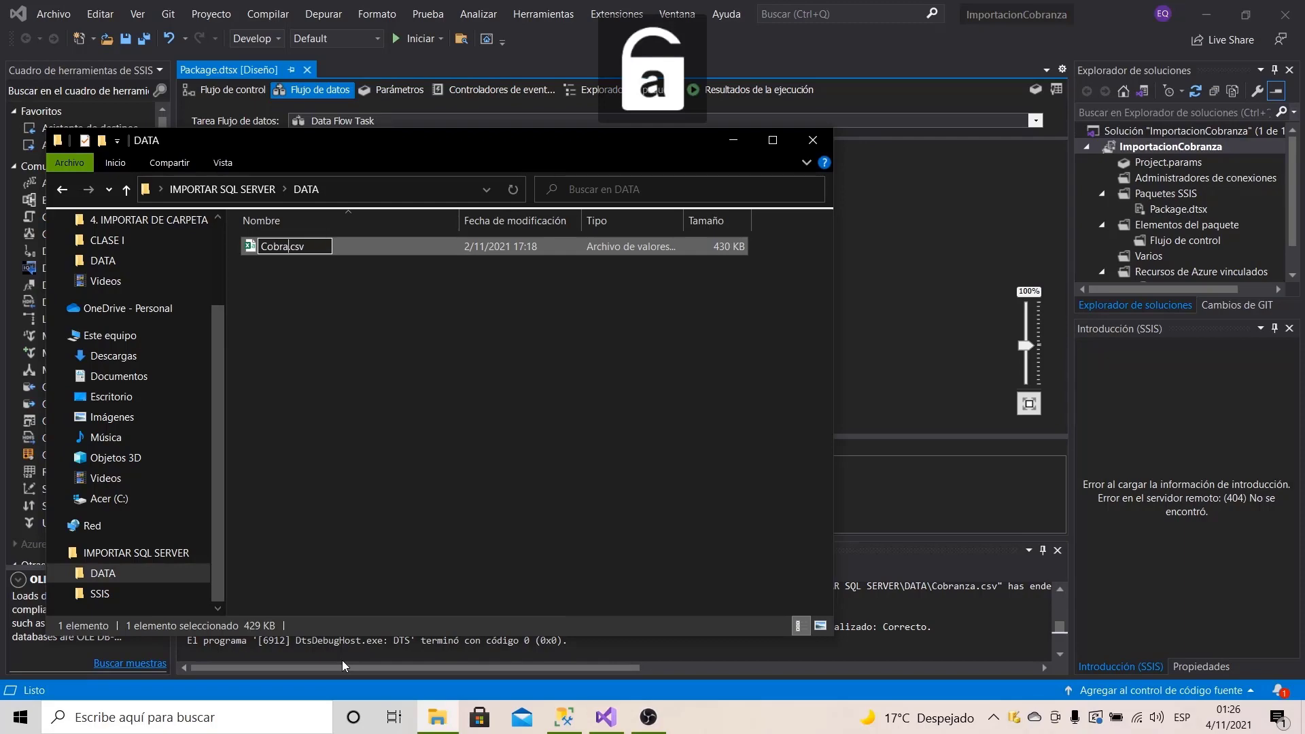
click(457, 483)
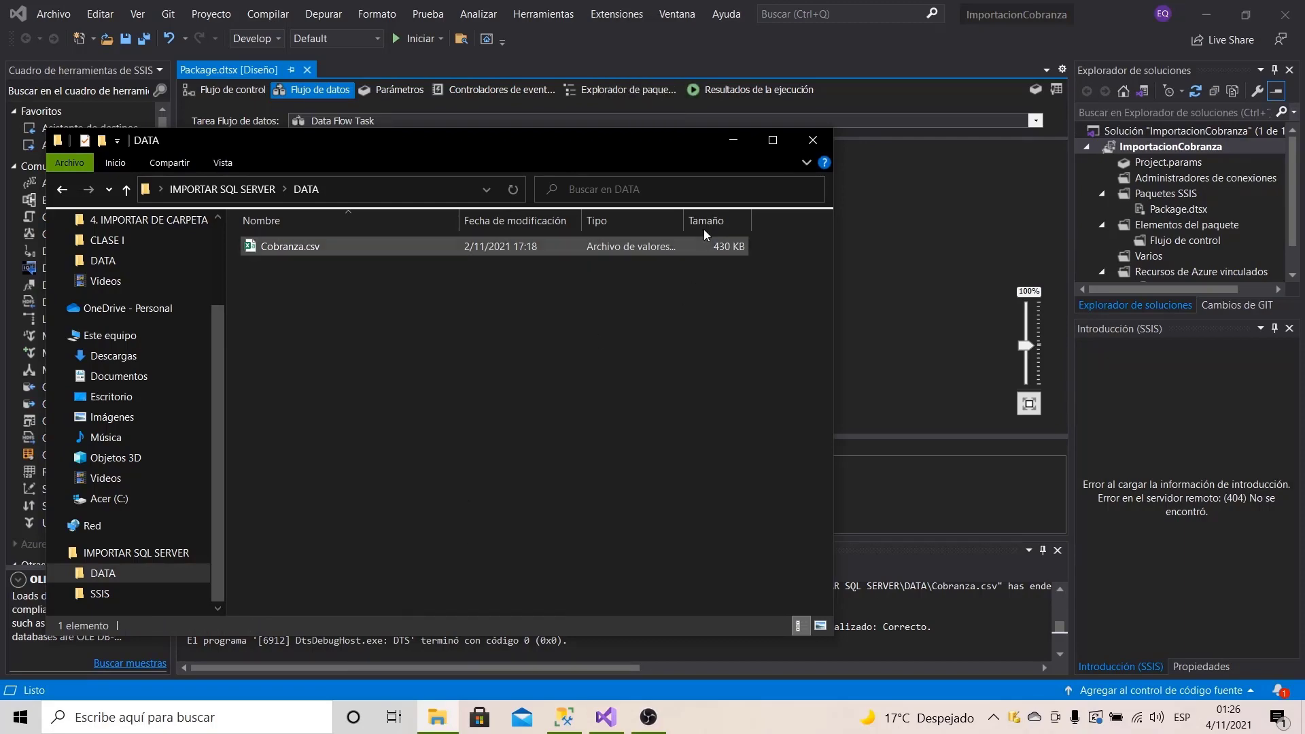
Step: Return to the ImportacionCobranza package in Visual Studio and run it to load the new Cobranza.csv
click(734, 142)
click(785, 309)
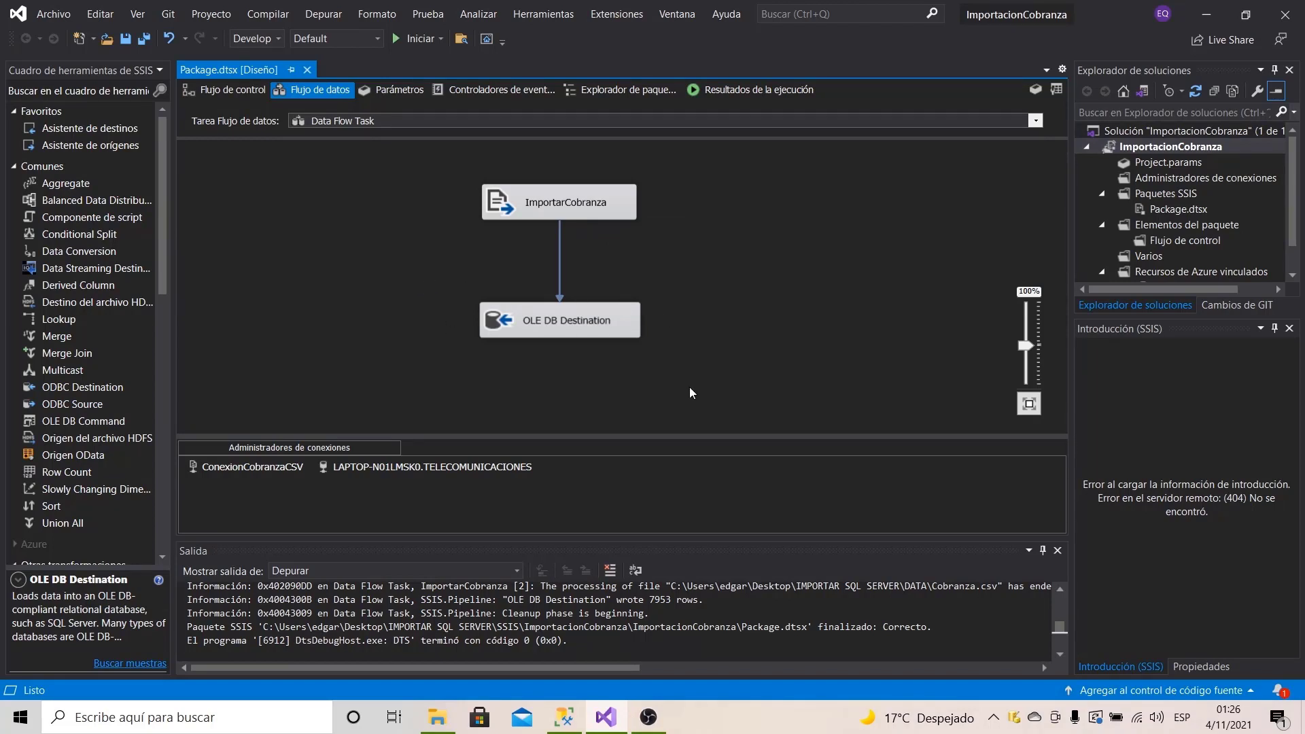
click(411, 39)
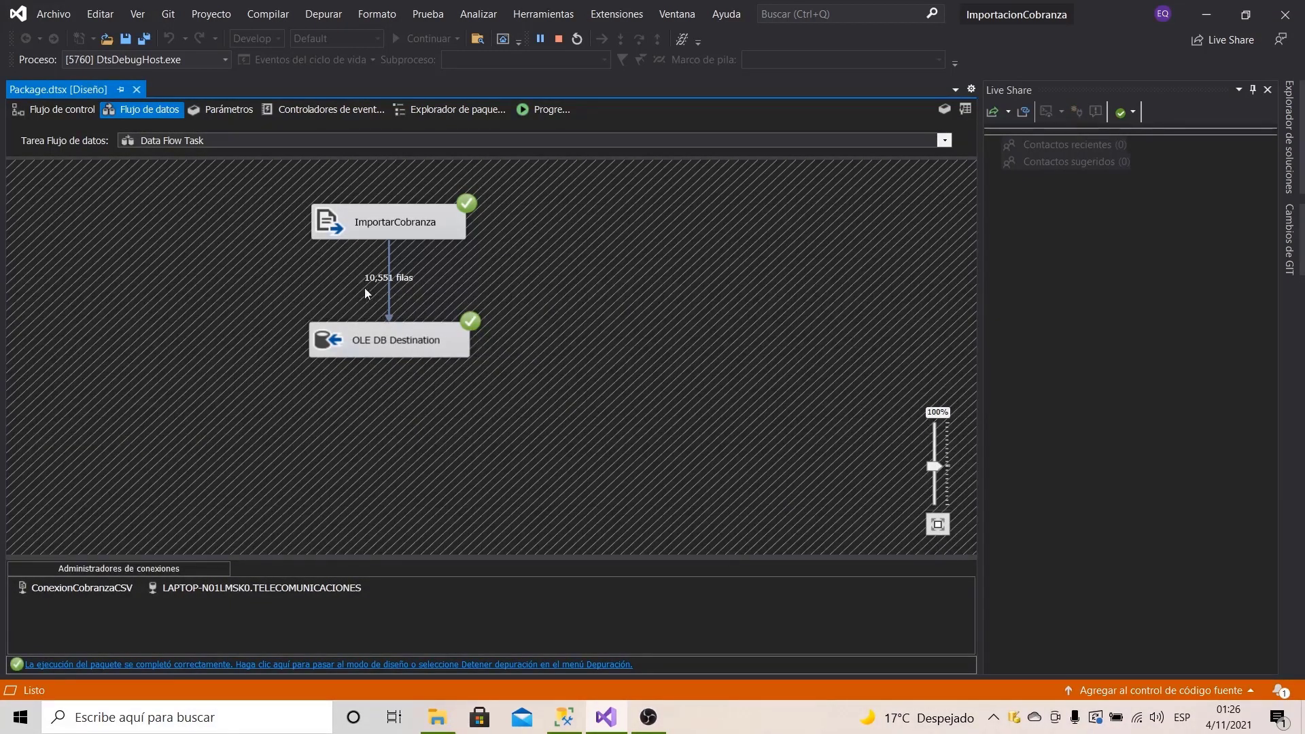
Step: Switch to SQL Server Management Studio, set the Cobranza query's FechaID filter to 20210621, and run that statement
key(alt+Tab)
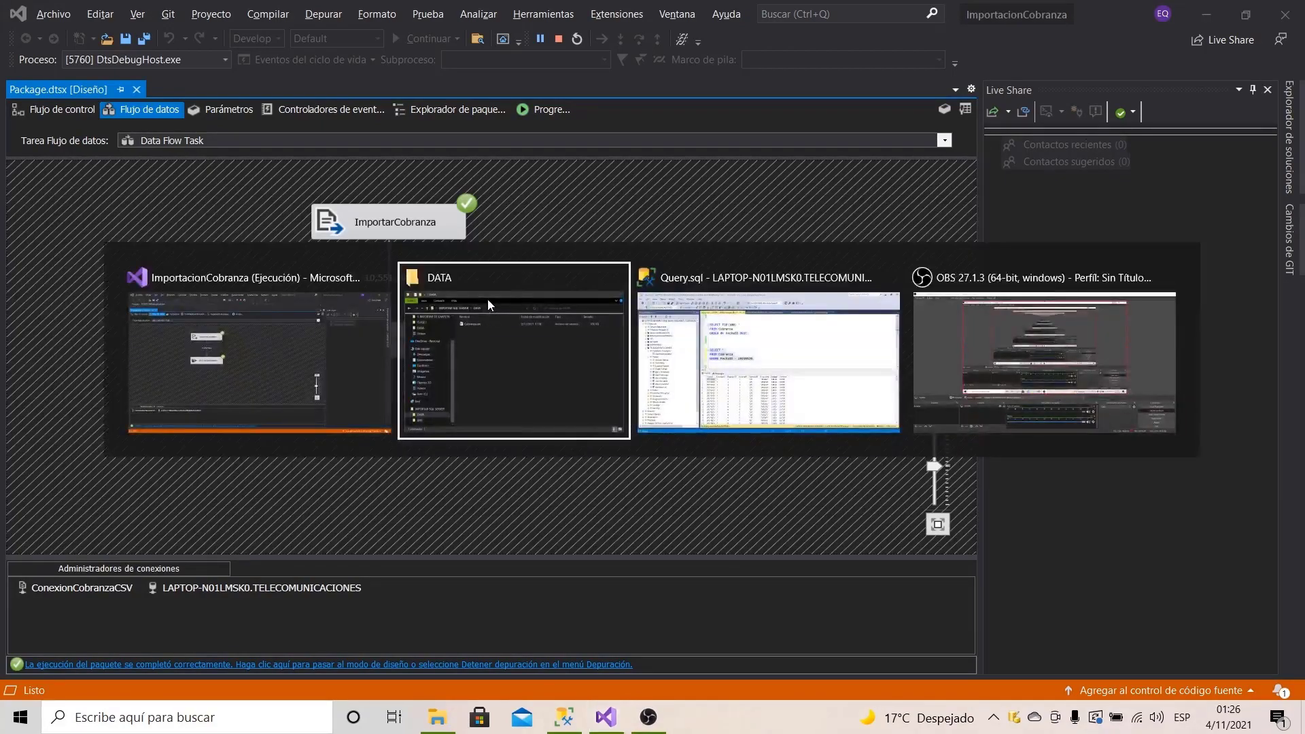
key(alt+Tab)
click(575, 330)
key(Left)
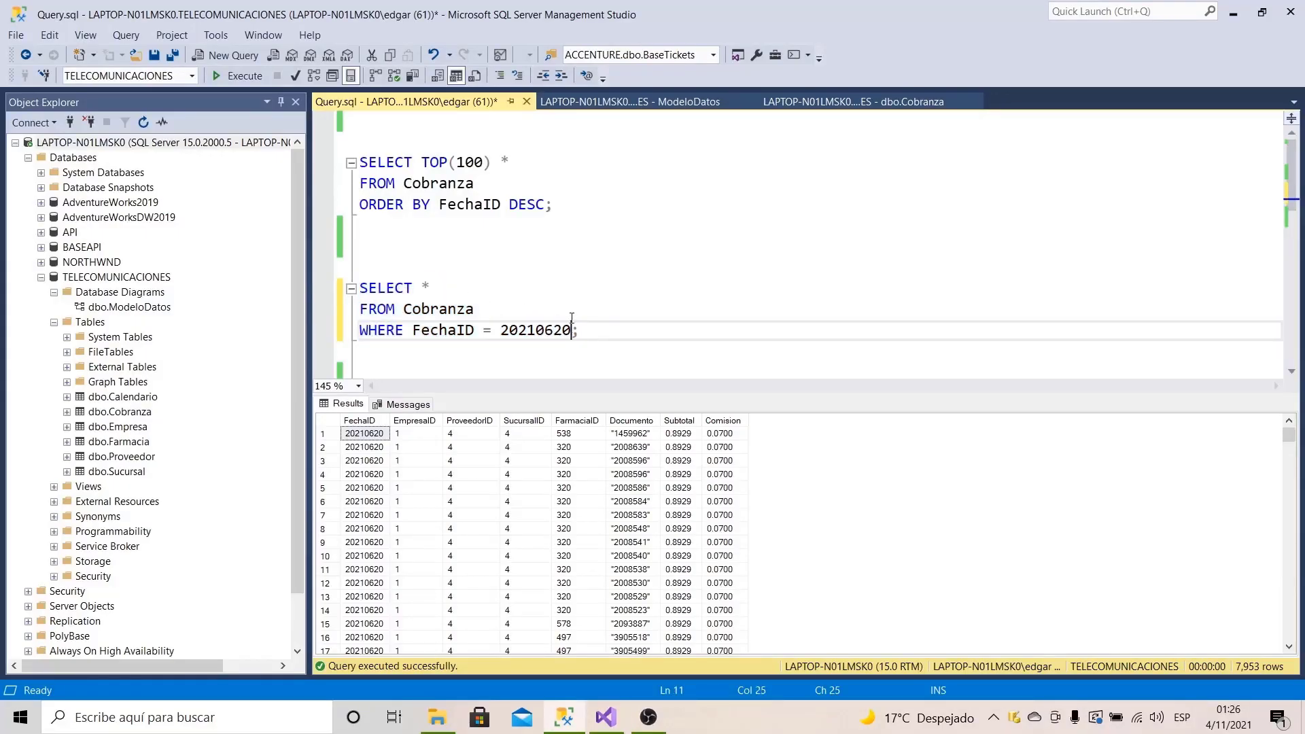
key(BackSpace)
text(1)
key(End)
key(shift+ctrl+Left)
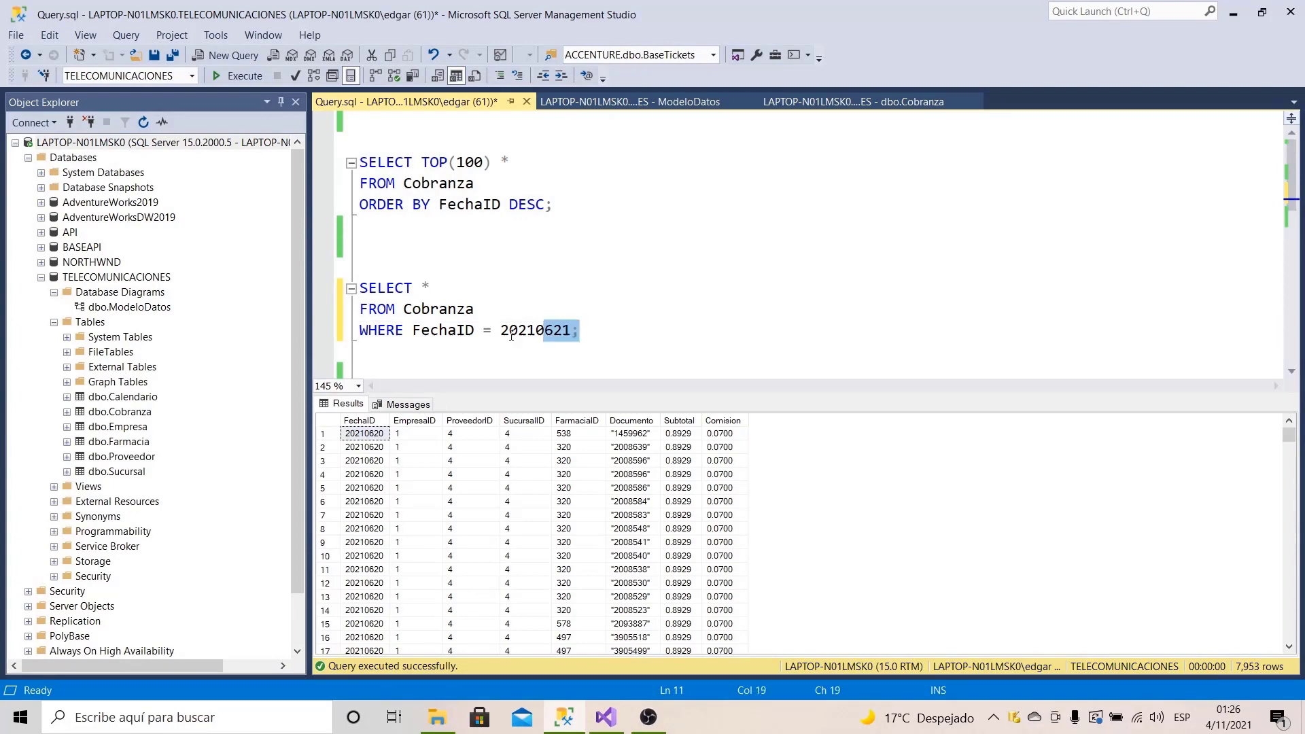
key(shift+Up)
key(shift+Up)
key(shift+Home)
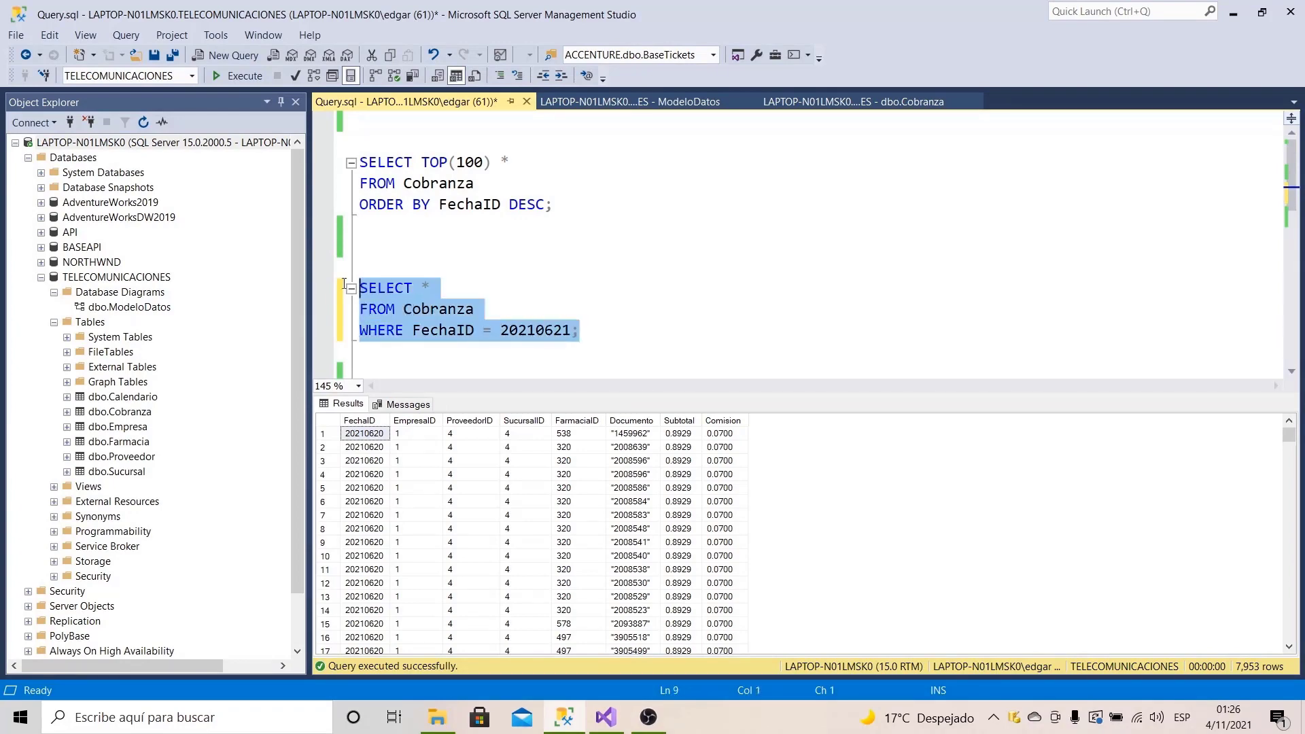
click(235, 76)
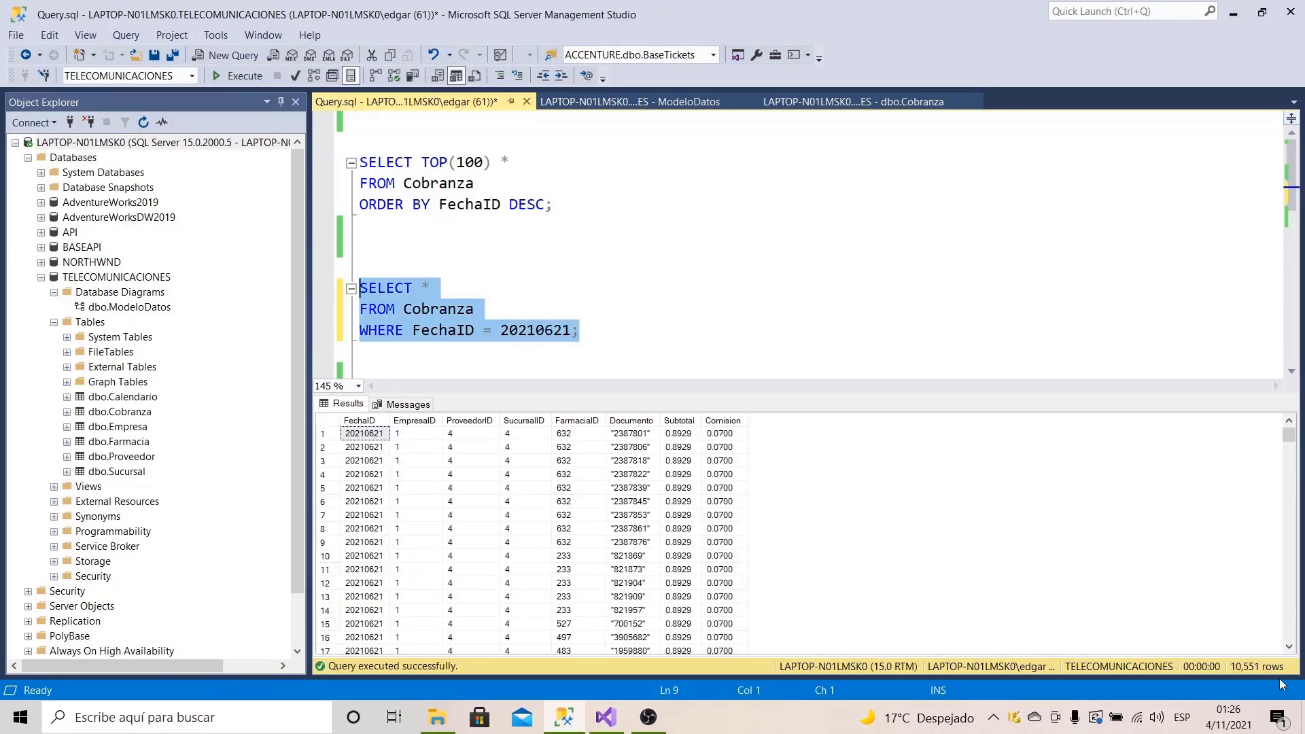
Step: Minimize SQL Server Management Studio to return to Visual Studio and stop the package's debugging session
click(1234, 19)
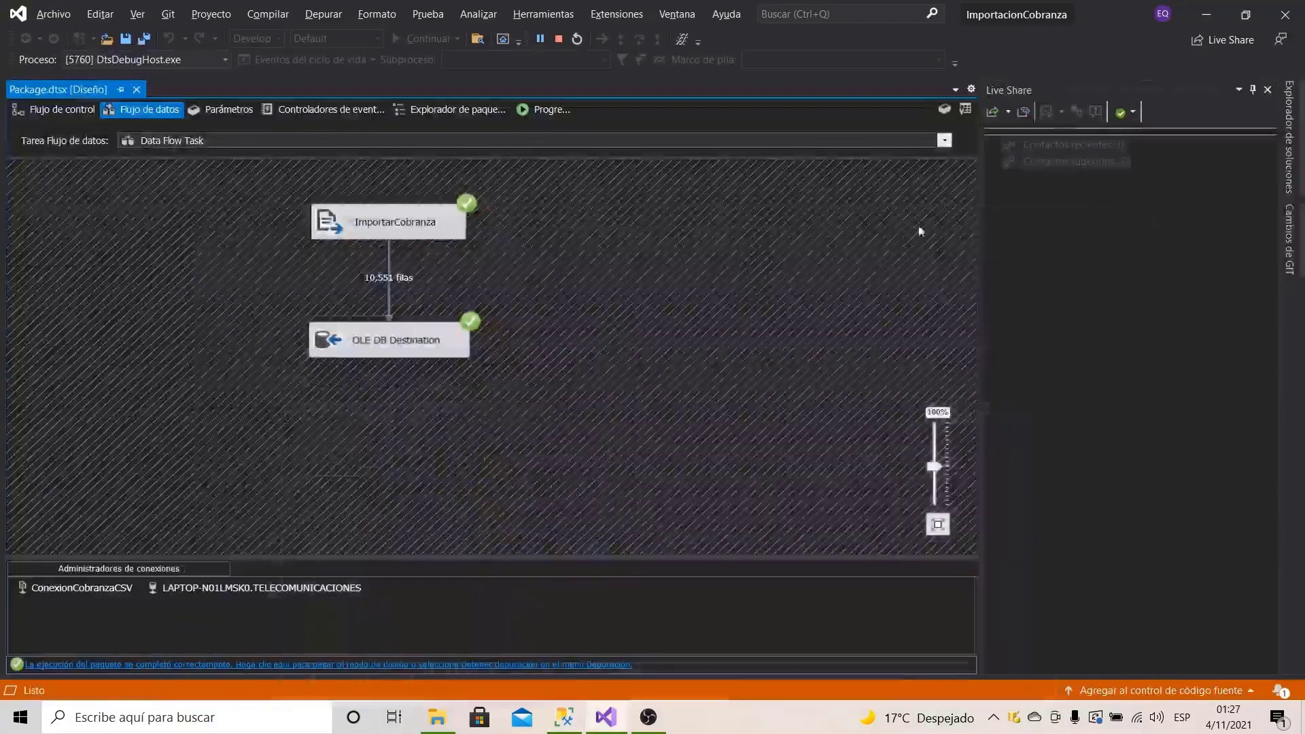
click(559, 38)
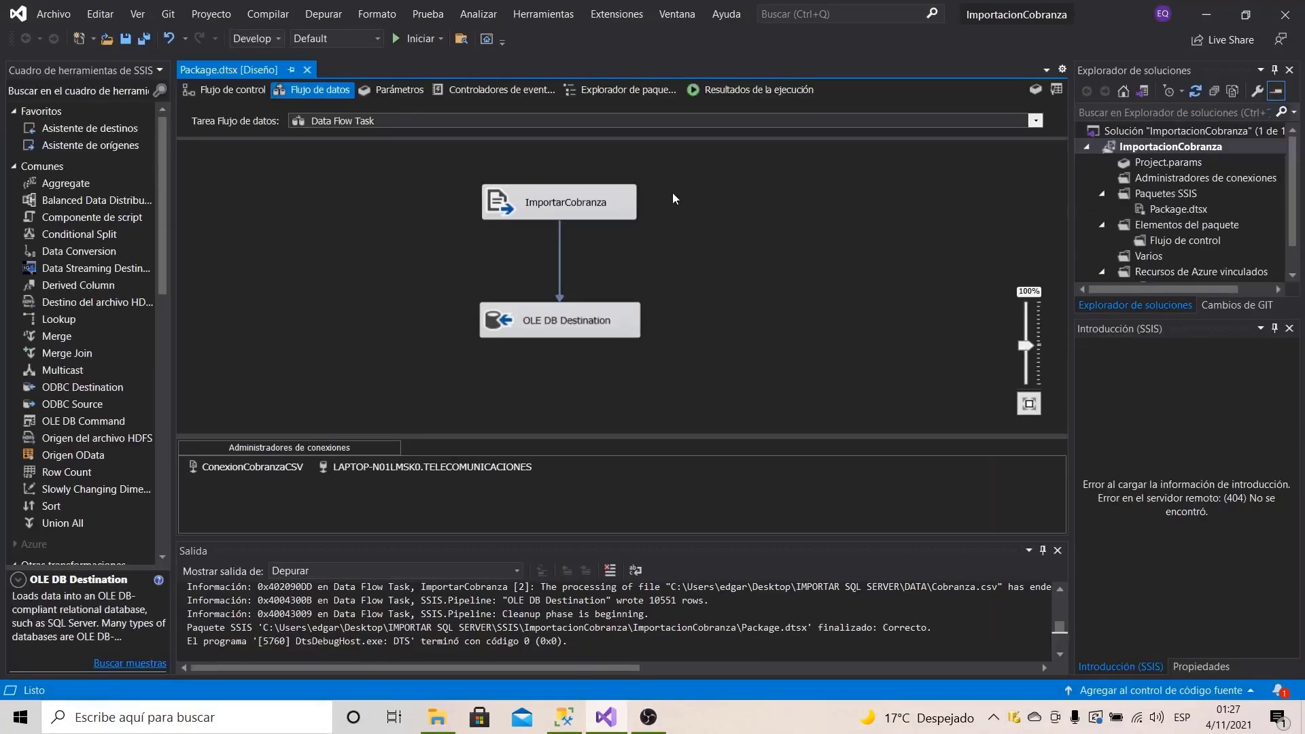